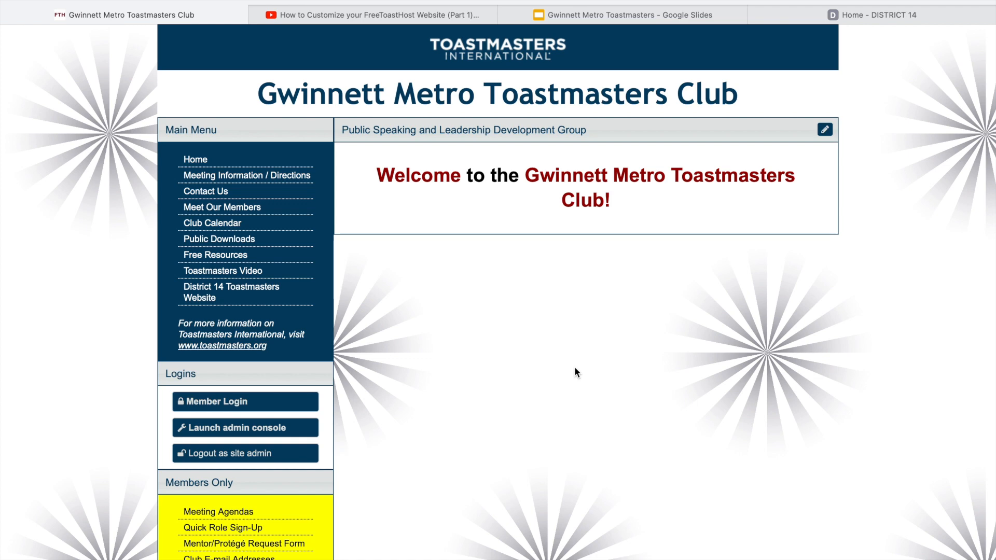
- Copy the share link of the YouTube video "How to Customize your FreeToastHost Website (Part 1)"
left_click(419, 15)
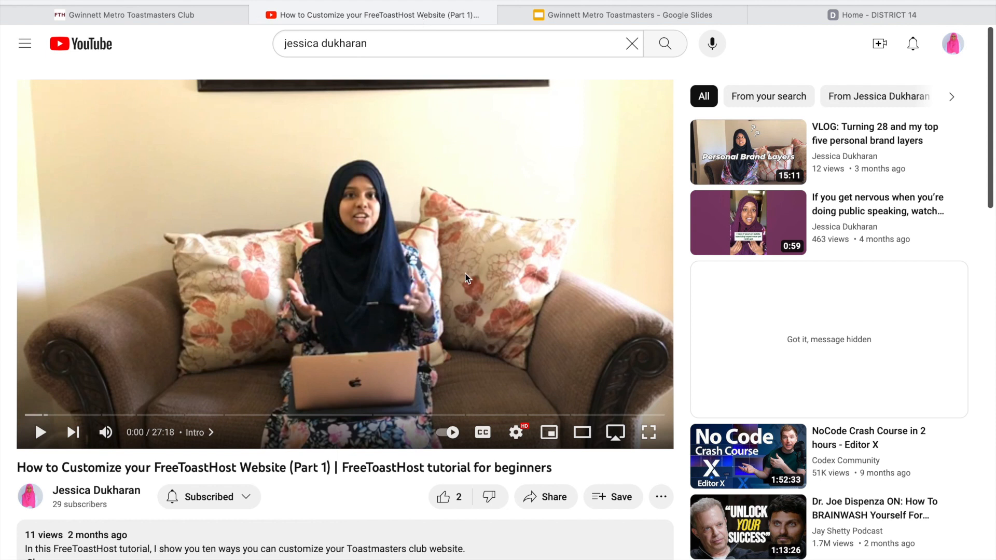
left_click(551, 510)
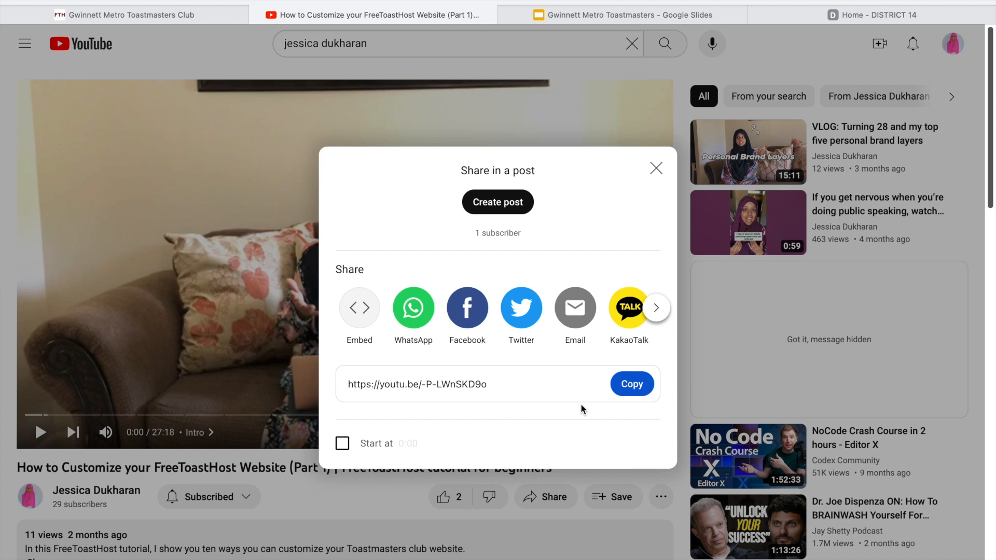
left_click(632, 391)
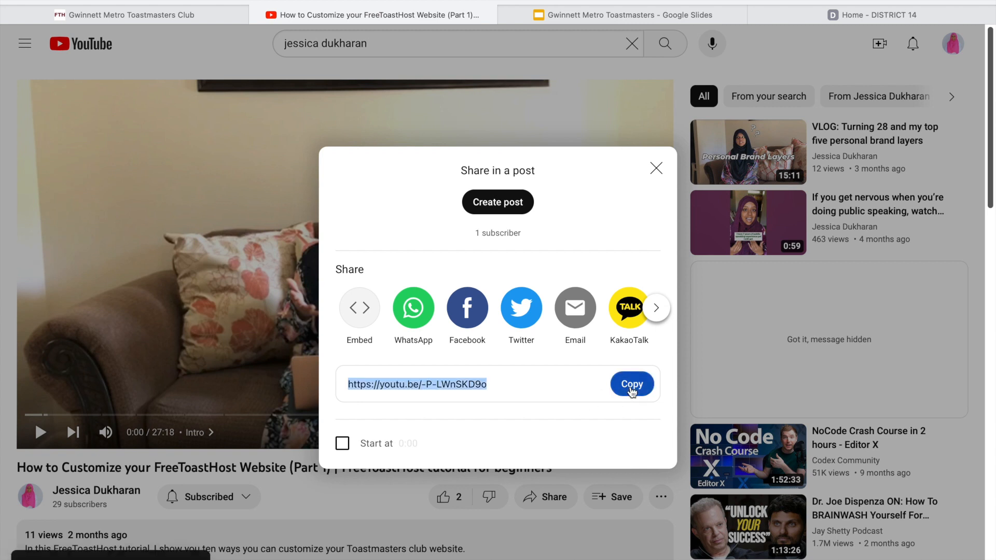
- Open the club website's home page content for editing, with the cursor below the welcome heading, and maximize the editor
left_click(226, 16)
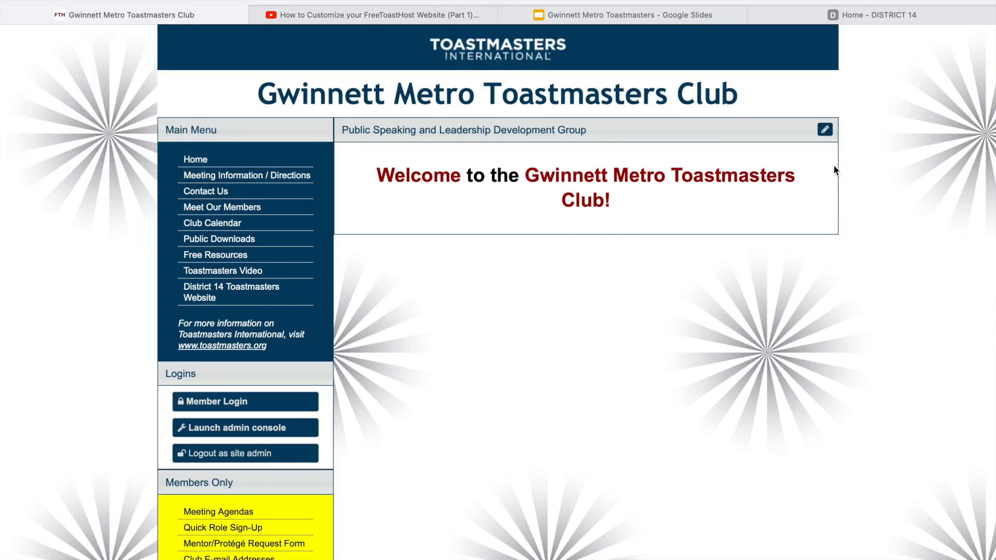
left_click(825, 130)
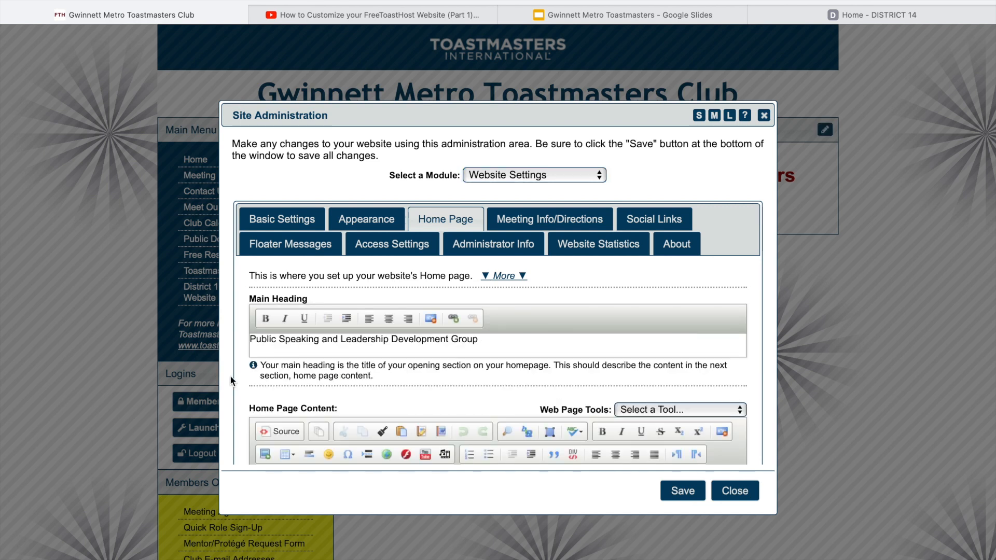
scroll(231, 378, "down", 3)
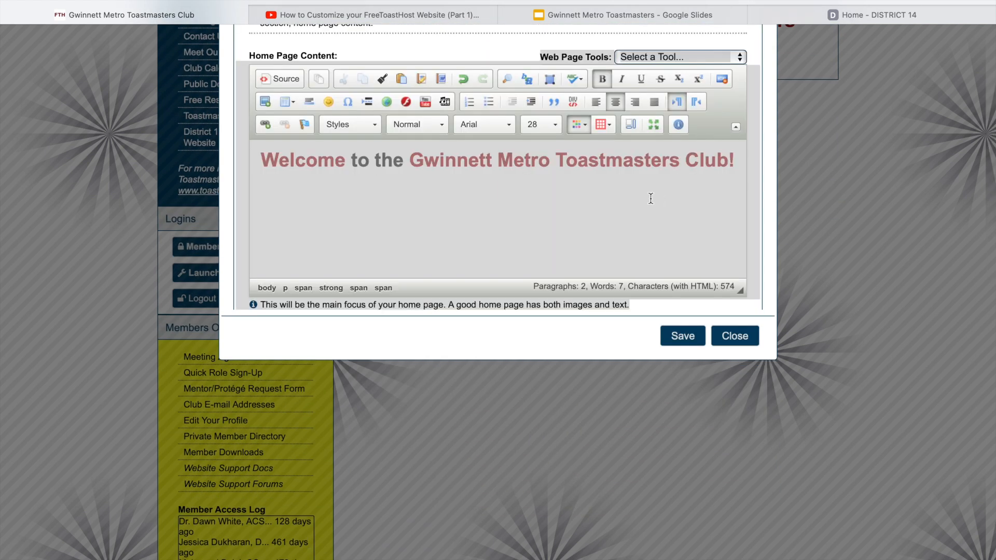
left_click(509, 51)
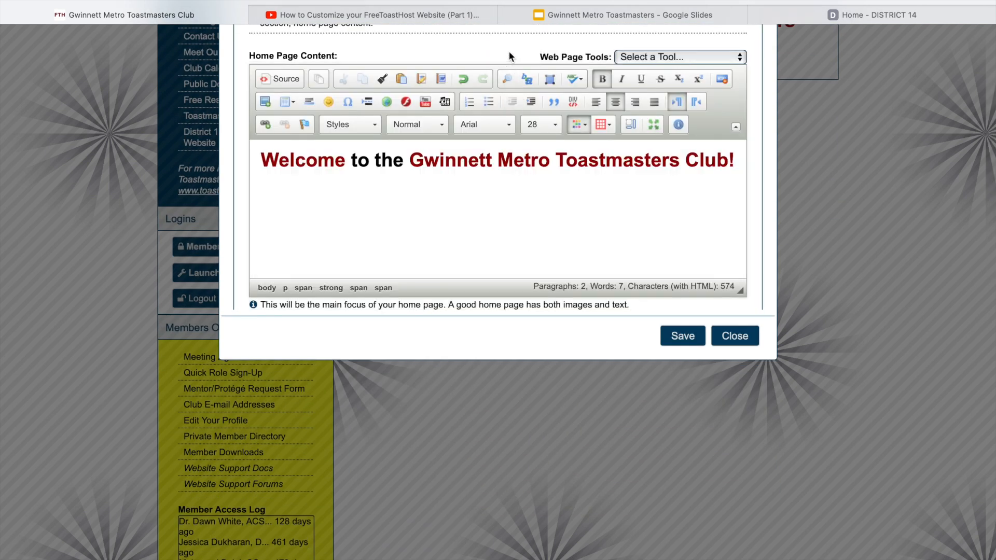
left_click(531, 200)
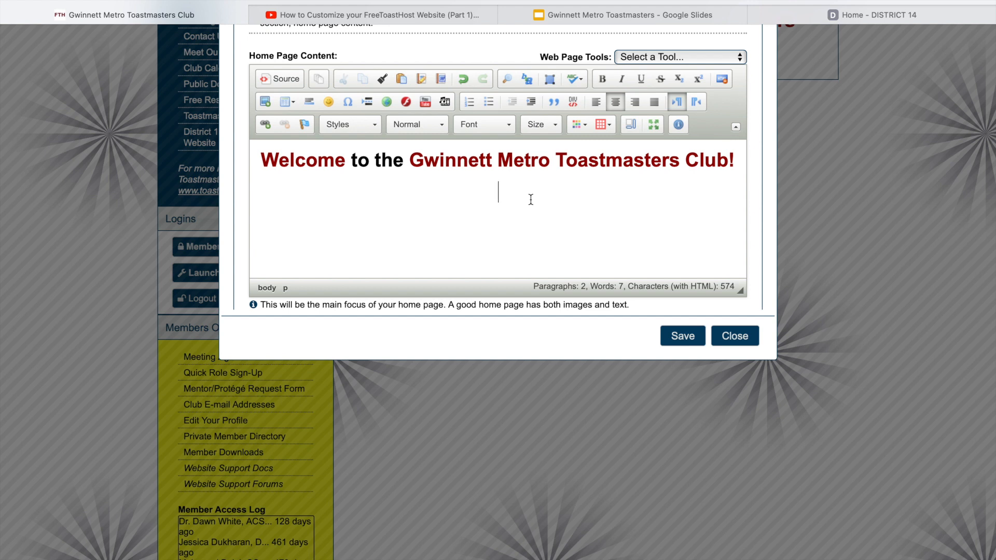
left_click(653, 126)
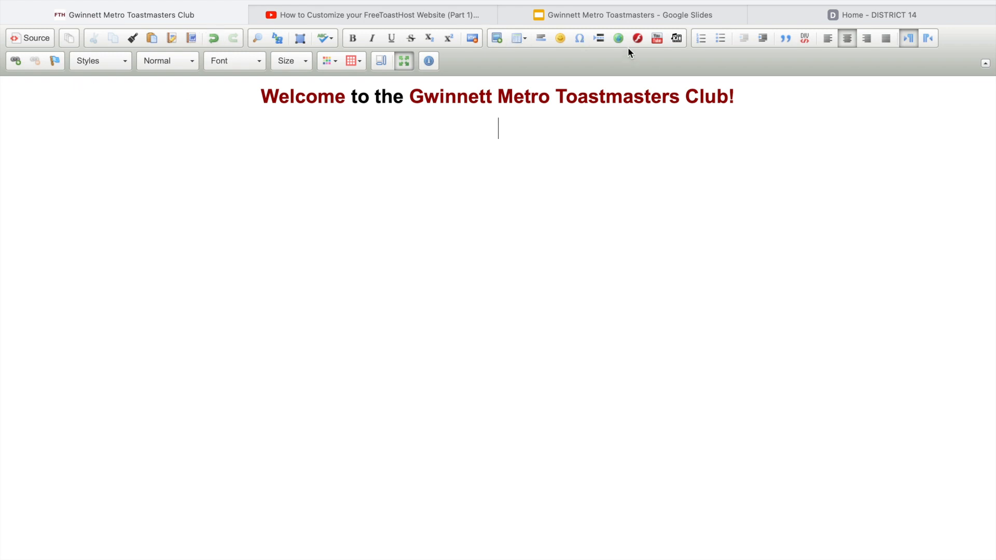
- Embed the YouTube video from the copied URL below the welcome heading, with suggested videos at the end turned off
left_click(656, 45)
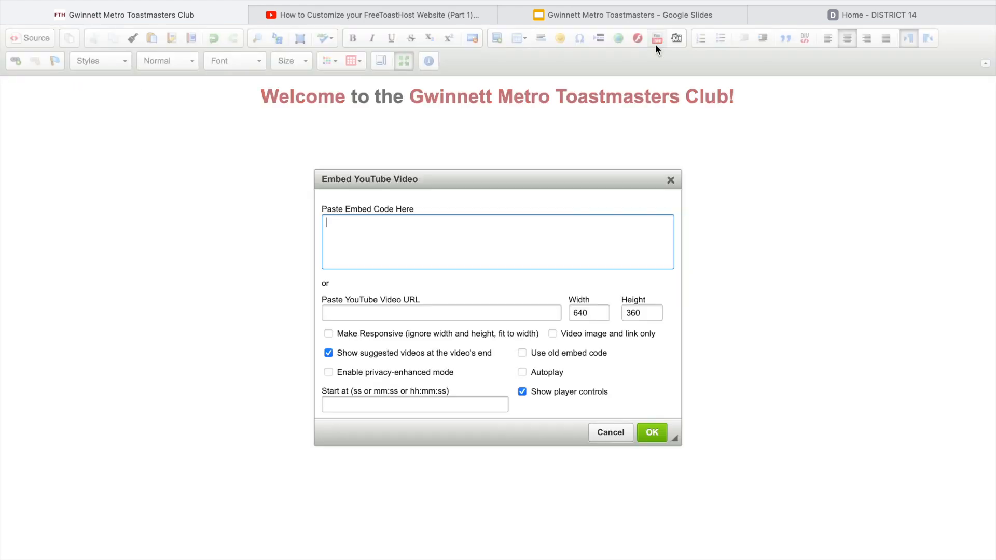
left_click(497, 316)
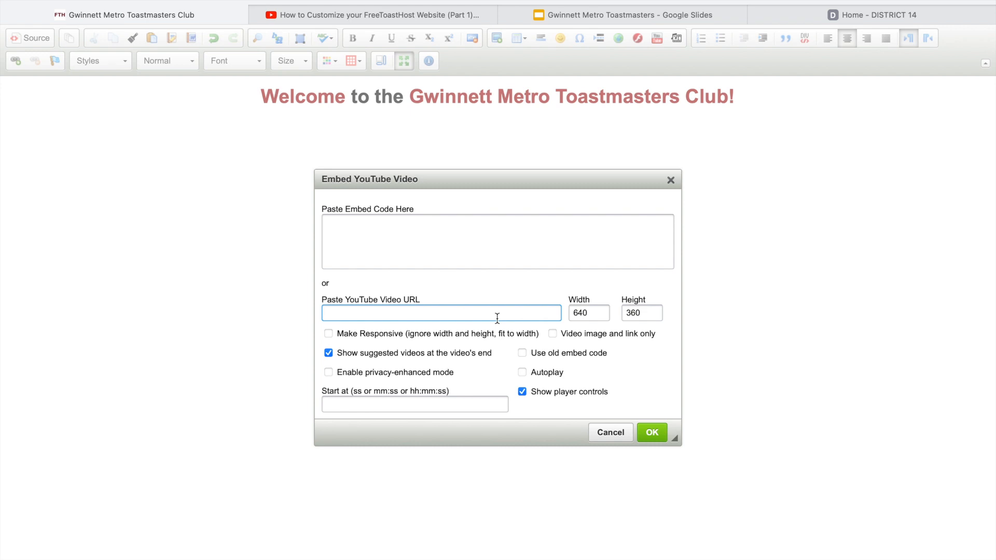
key("super+v")
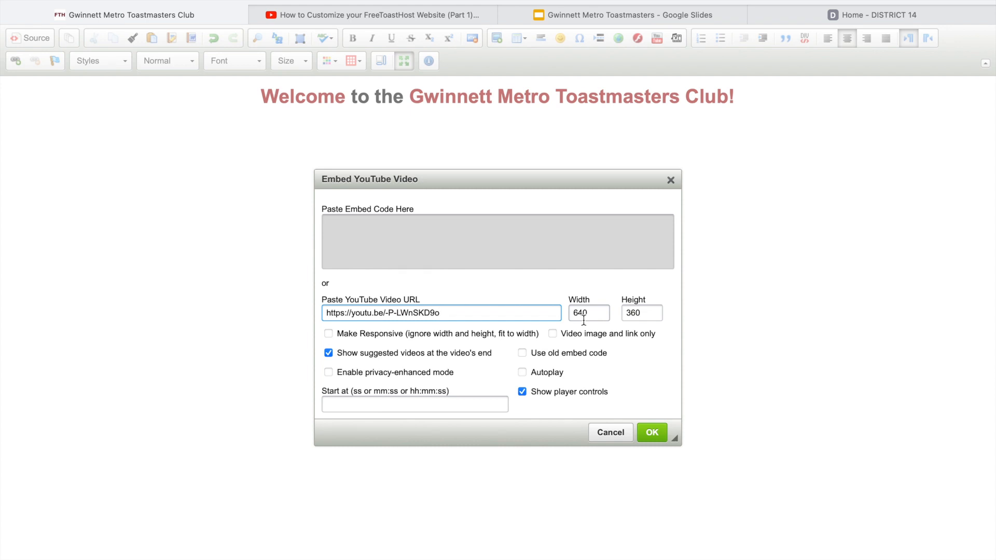
left_click(328, 353)
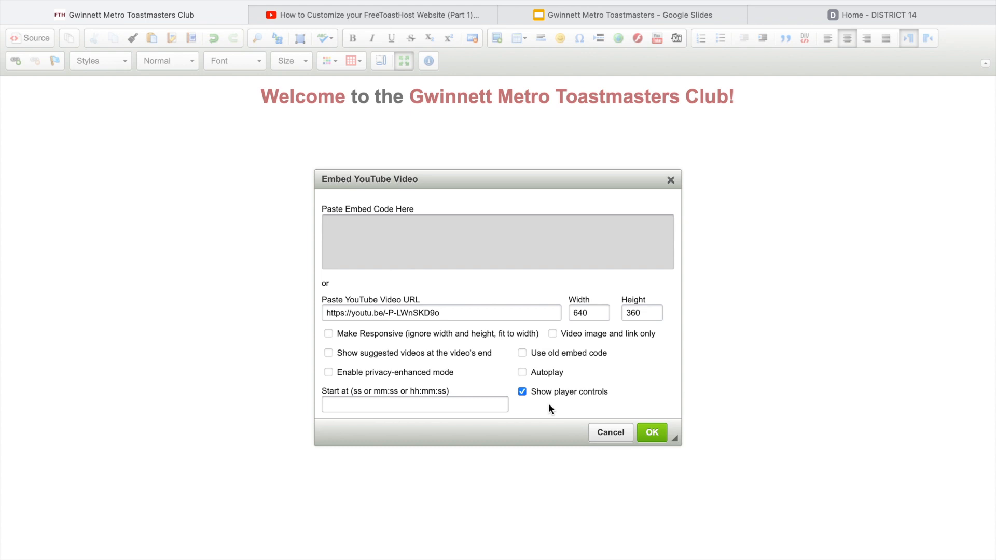
left_click(662, 436)
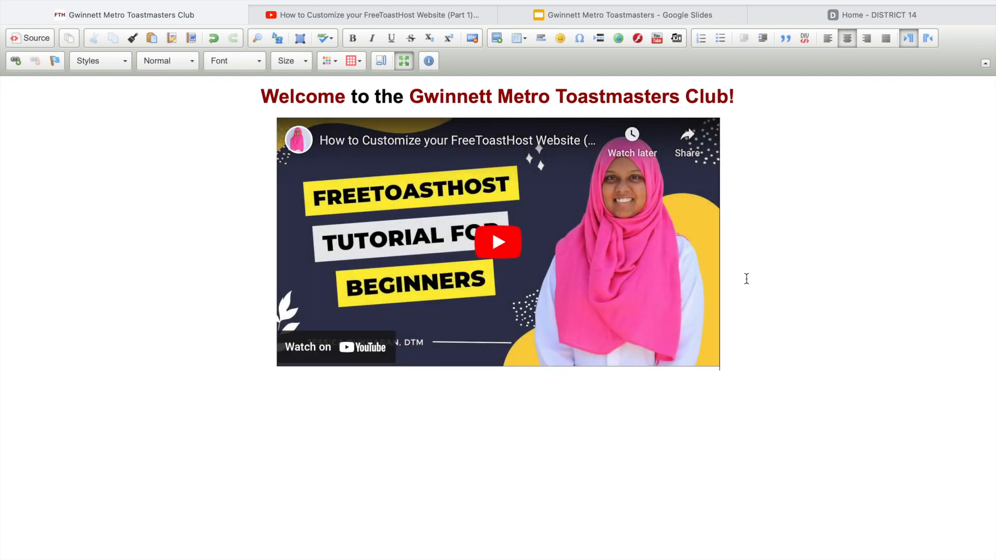
- Restore the editor from full screen, save the home page changes and close the site administration window
left_click(405, 61)
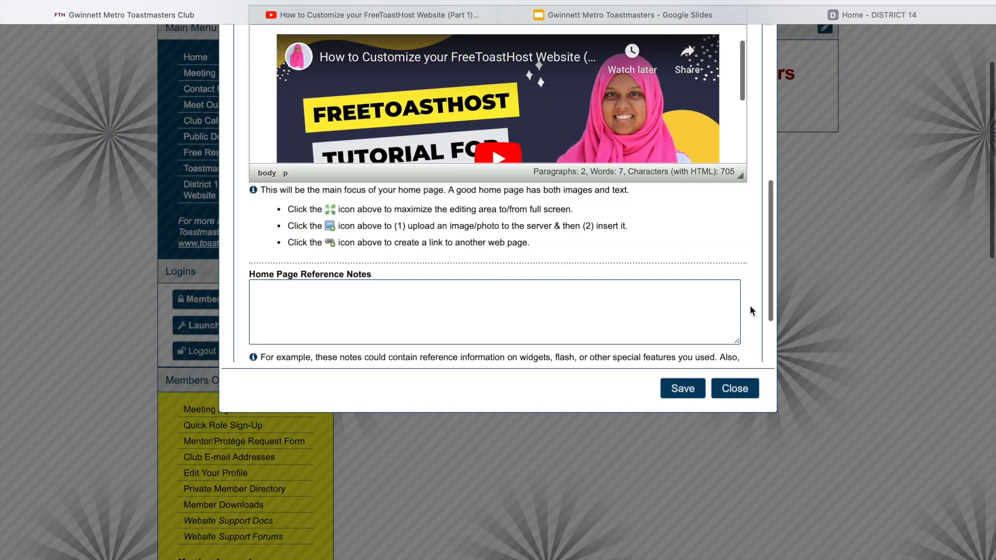
left_click(682, 397)
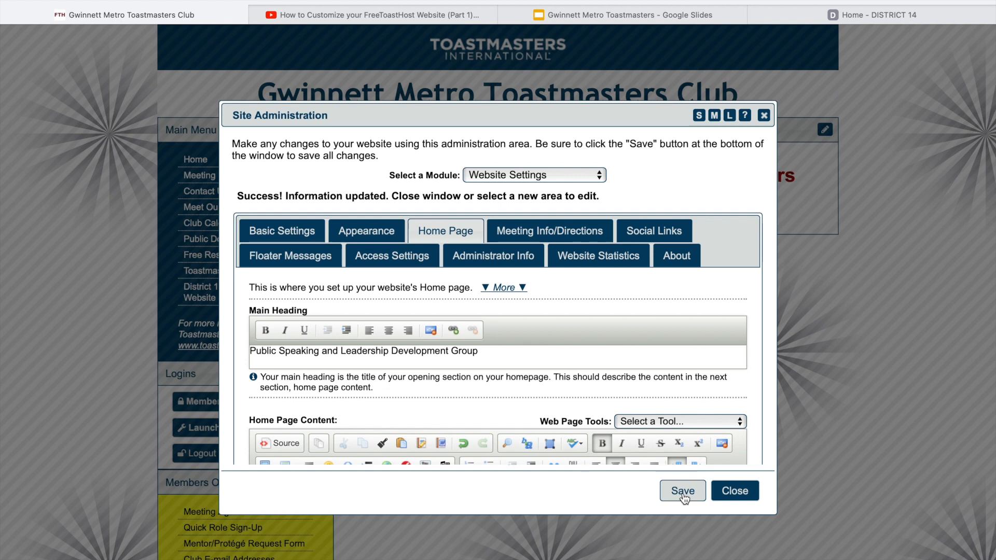
left_click(739, 493)
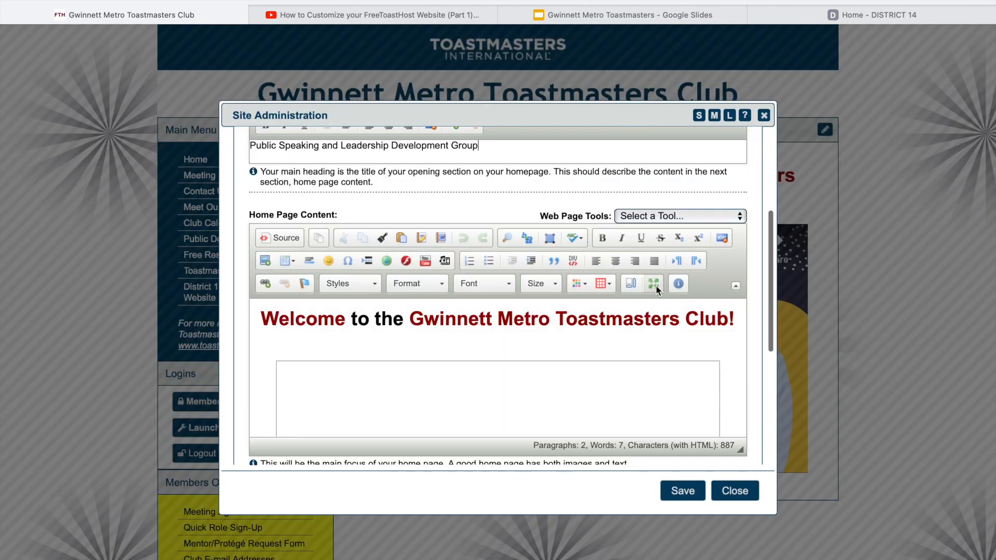
- Maximize the home page content editor and delete the embedded video frame below the welcome heading
left_click(655, 285)
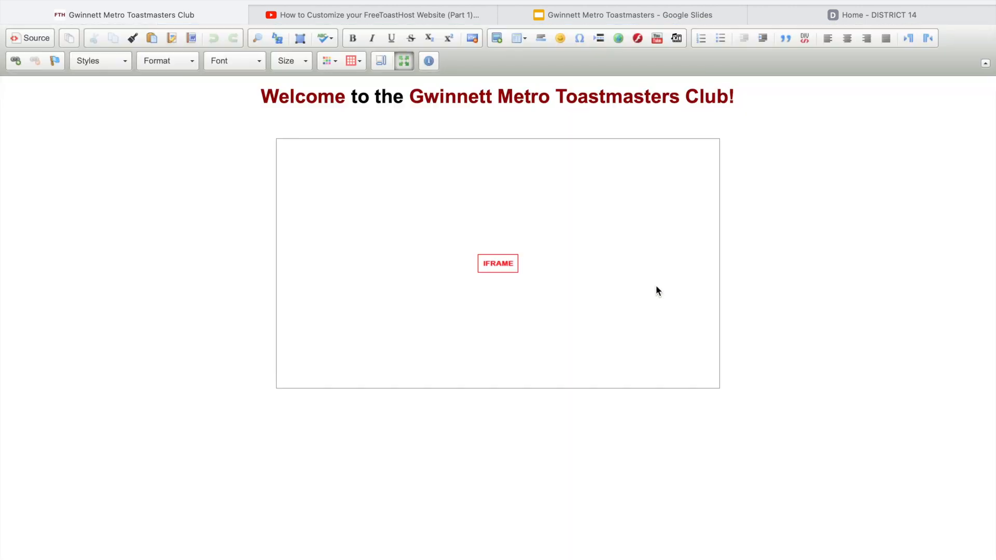
left_click(744, 240)
left_click(722, 238)
left_click(400, 279)
key("Delete")
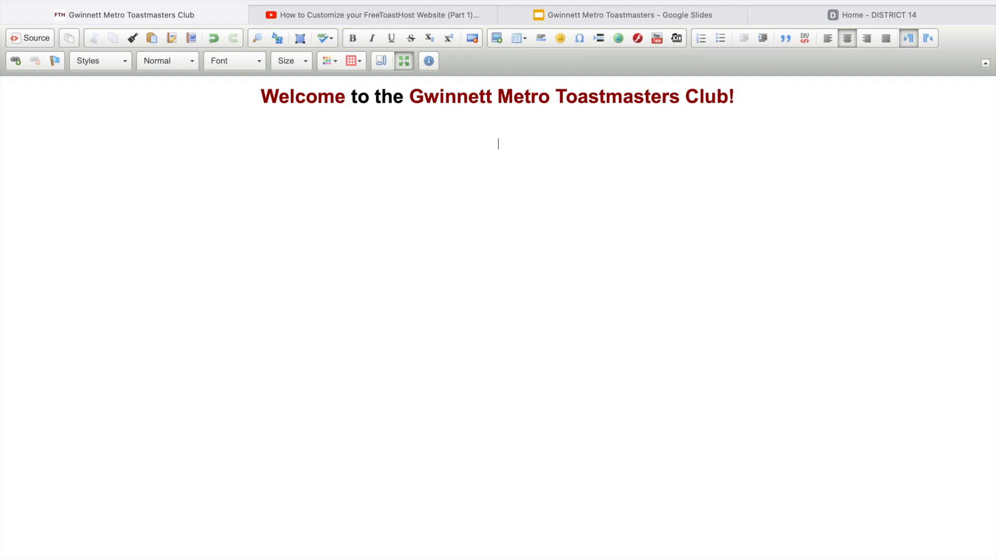
left_click(419, 210)
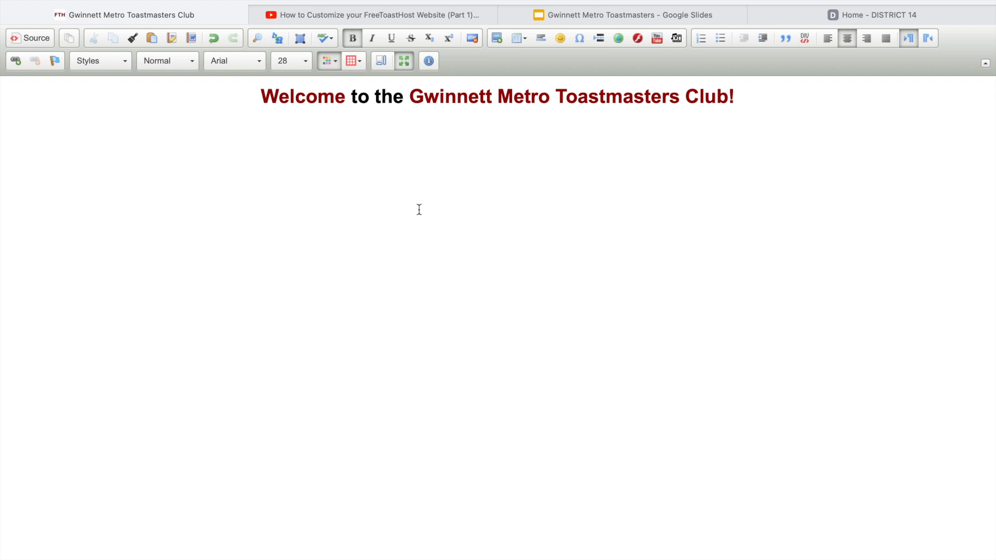
left_click(680, 41)
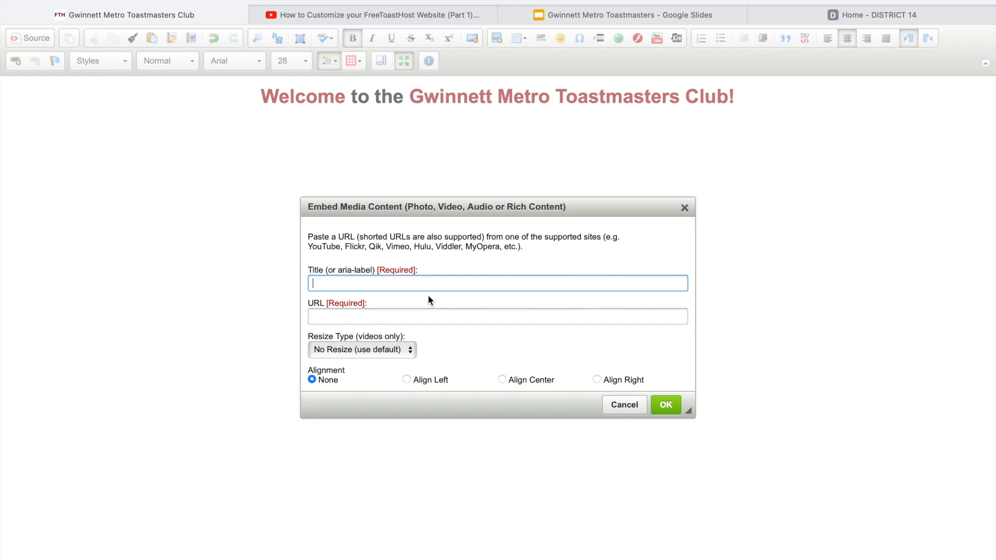
type("FreeToastHost")
left_click(390, 317)
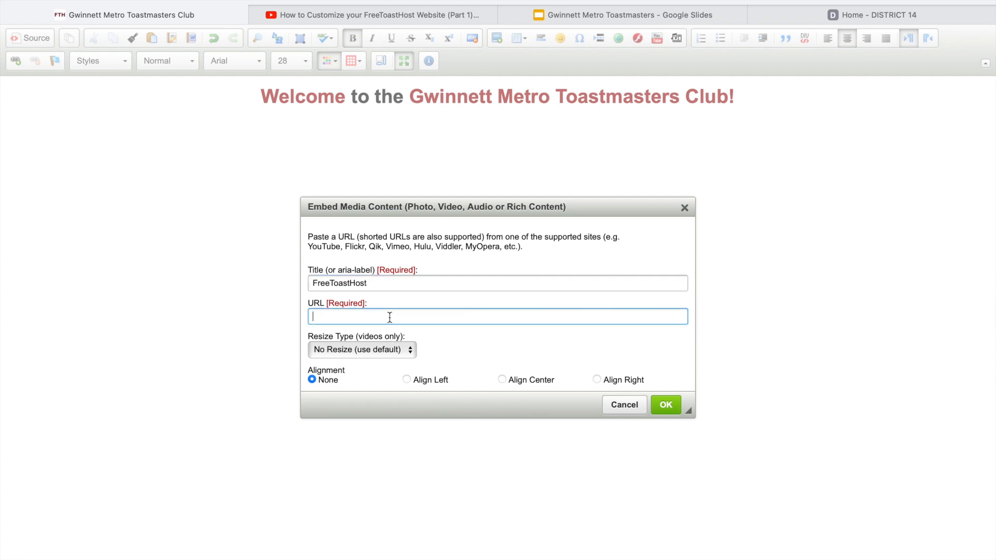
type("https://youtu.be/-P-LWnSKD9o")
left_click(409, 351)
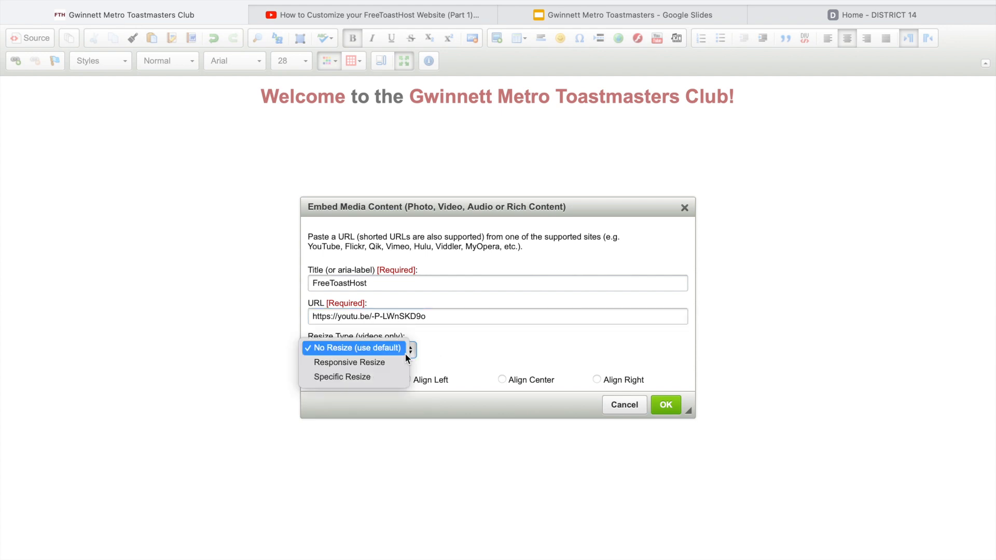
left_click(469, 347)
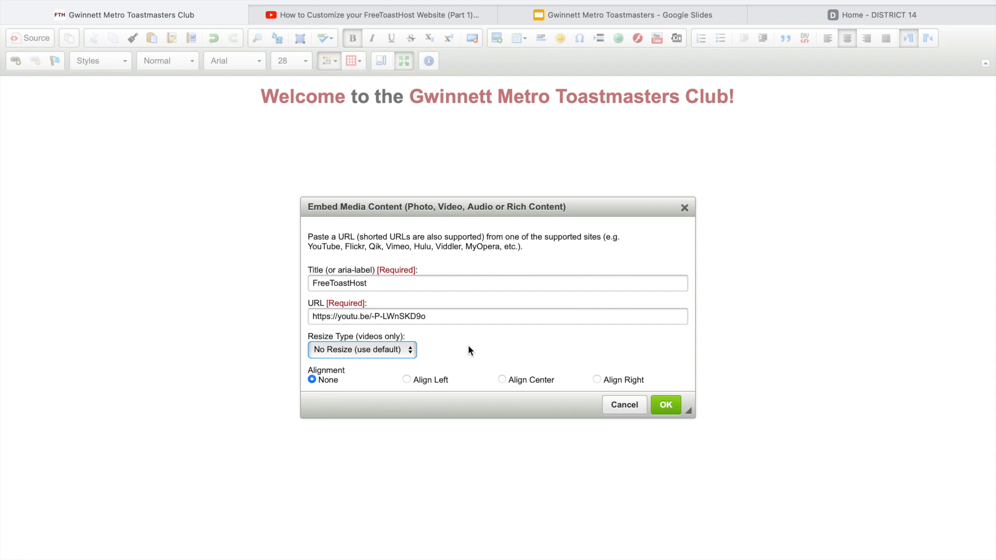
left_click(504, 381)
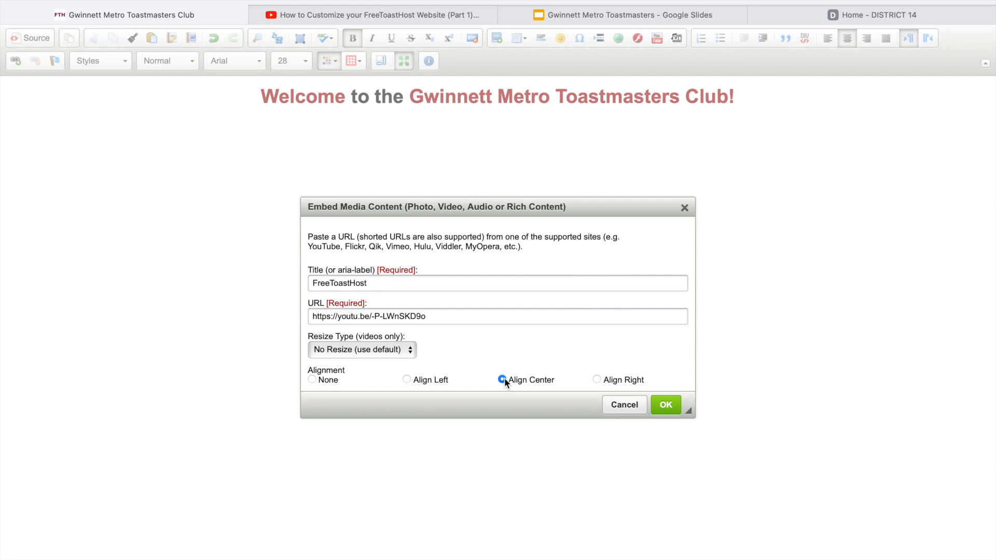
left_click(666, 405)
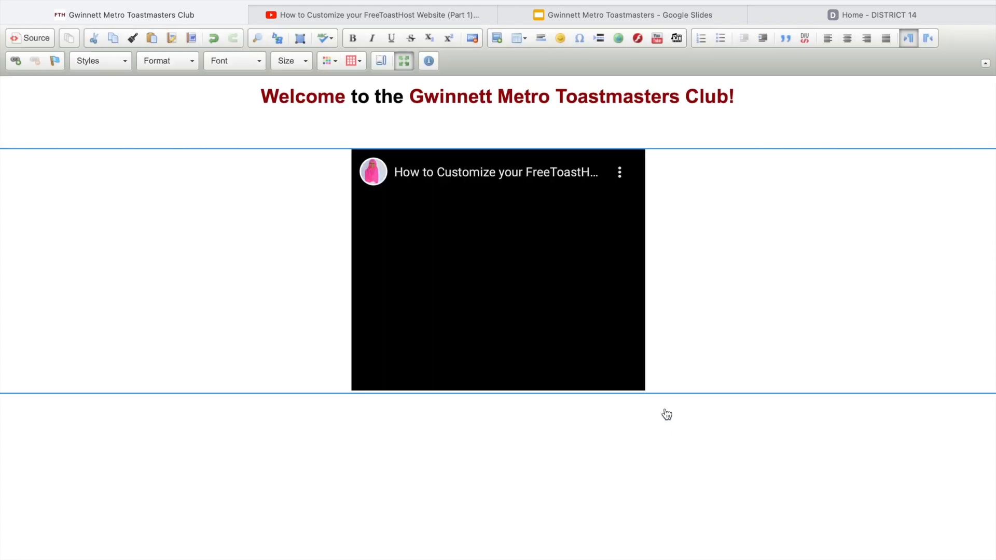
- Change the embedded video's resize type to Responsive Resize
left_click(741, 132)
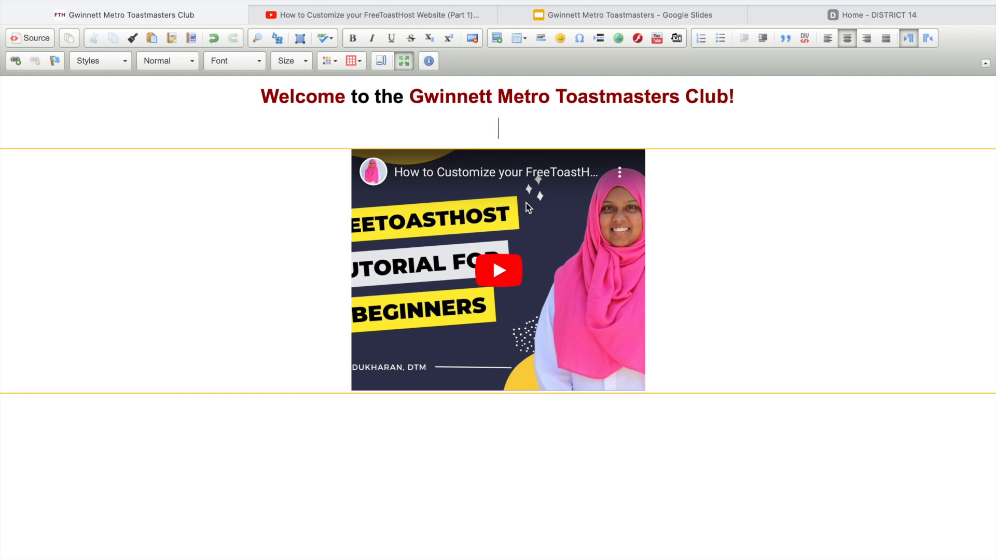
left_click(635, 204)
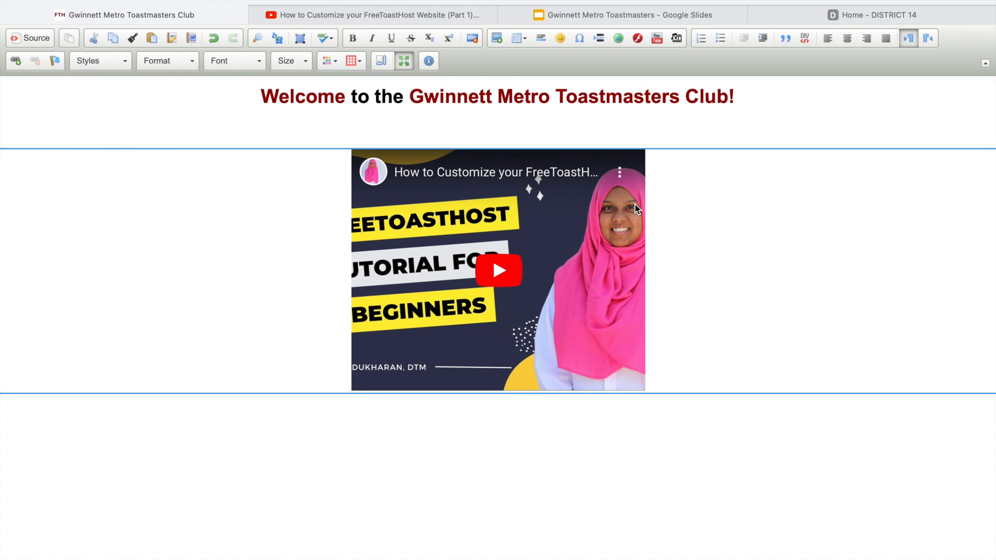
double_click(635, 205)
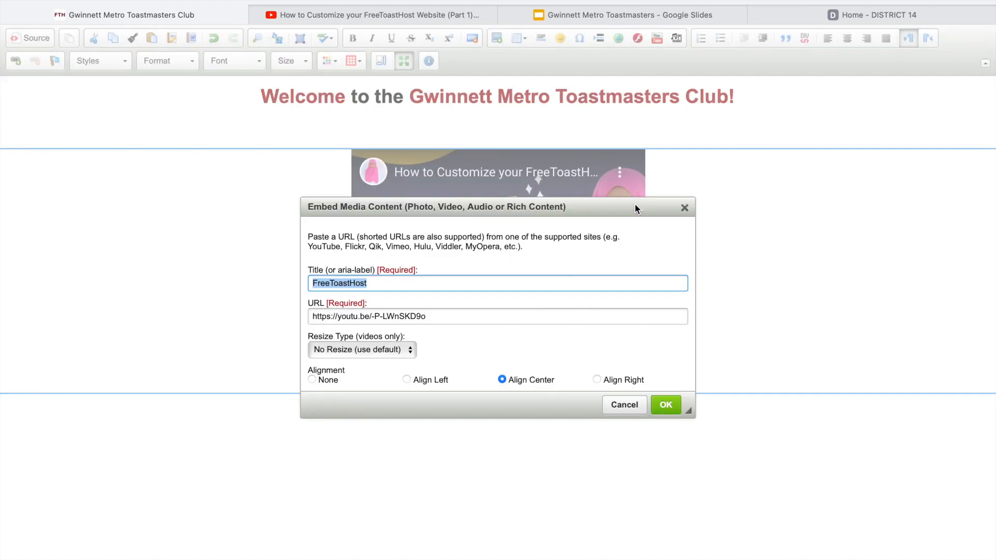
left_click(387, 354)
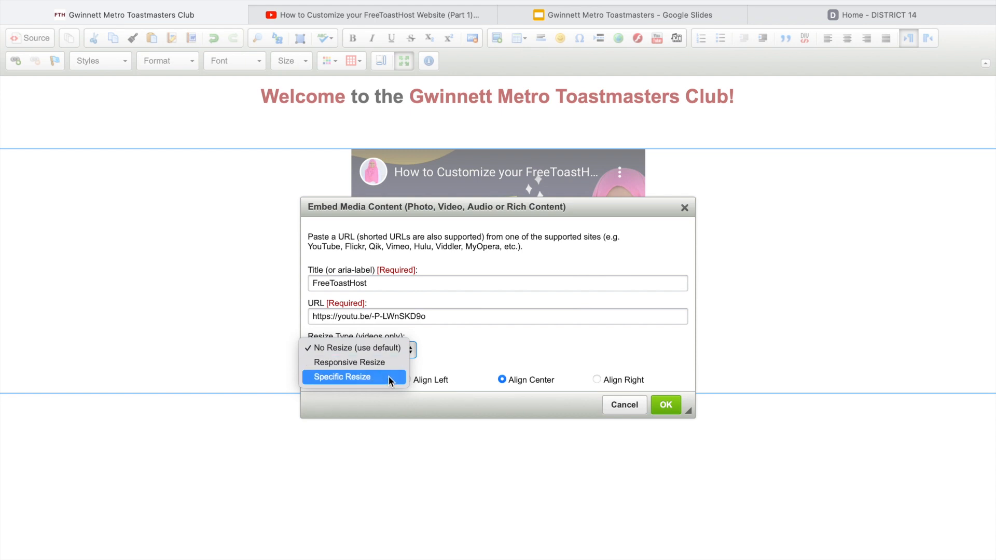
left_click(392, 365)
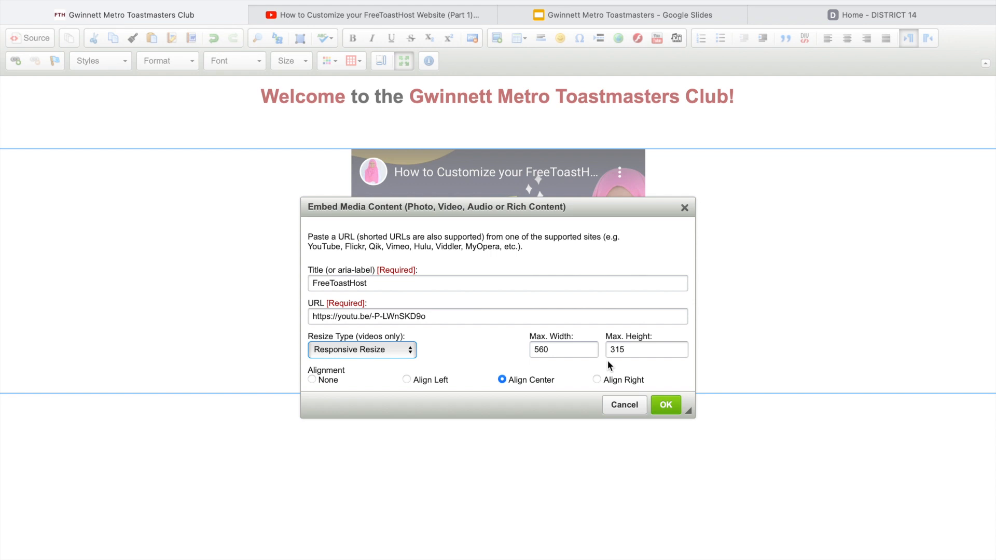
left_click(666, 412)
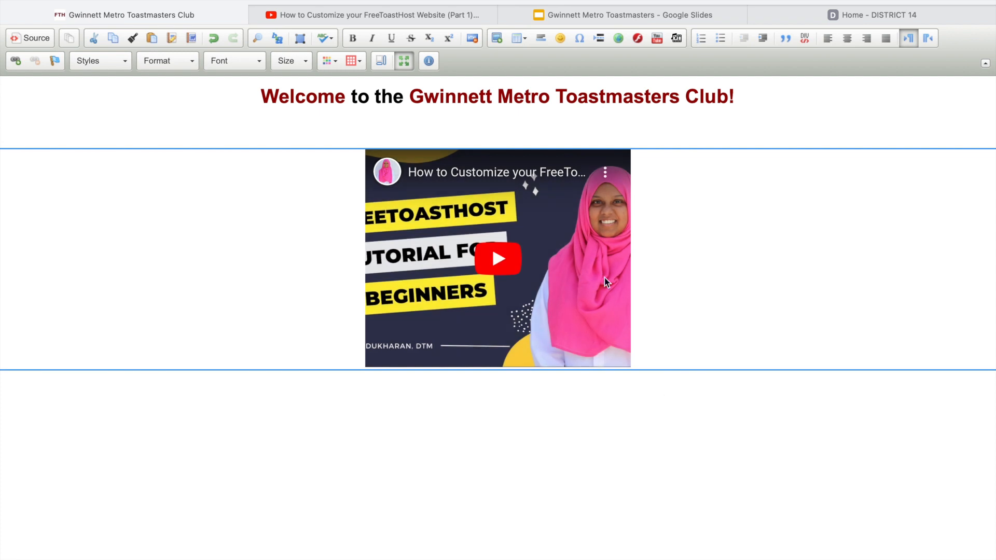
- Change the embedded video's resize type to Specific Resize and set its width to 800
double_click(590, 252)
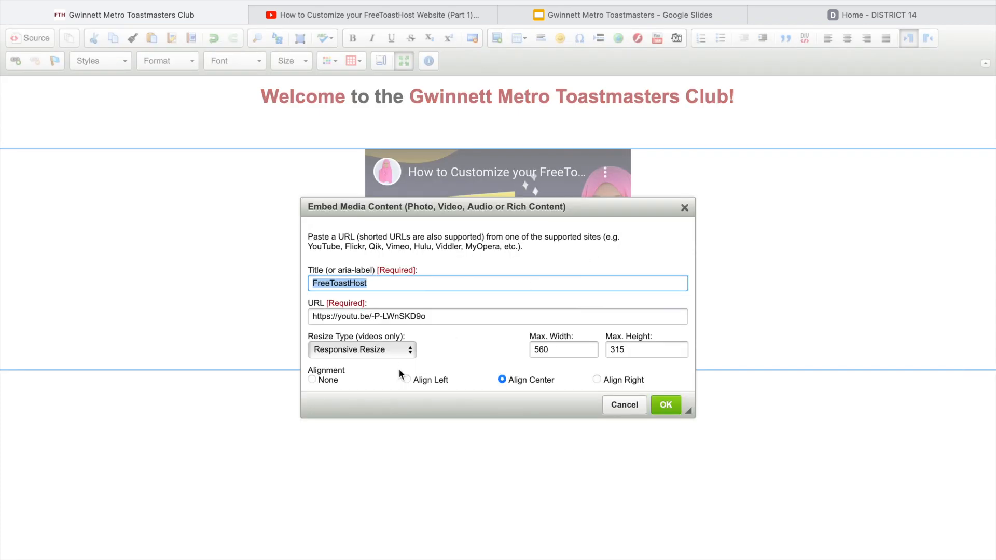
left_click(396, 354)
left_click(389, 363)
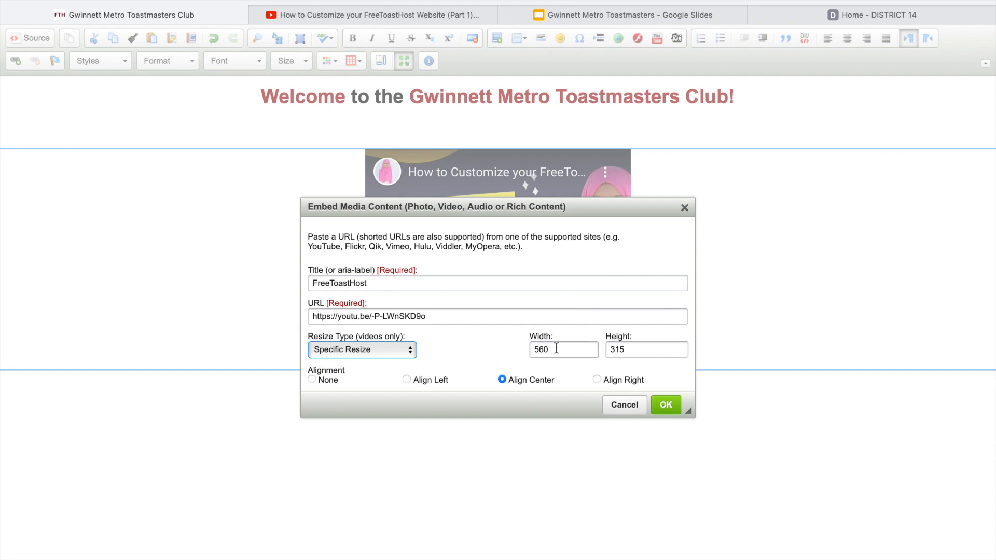
left_click_drag(557, 348, 500, 341)
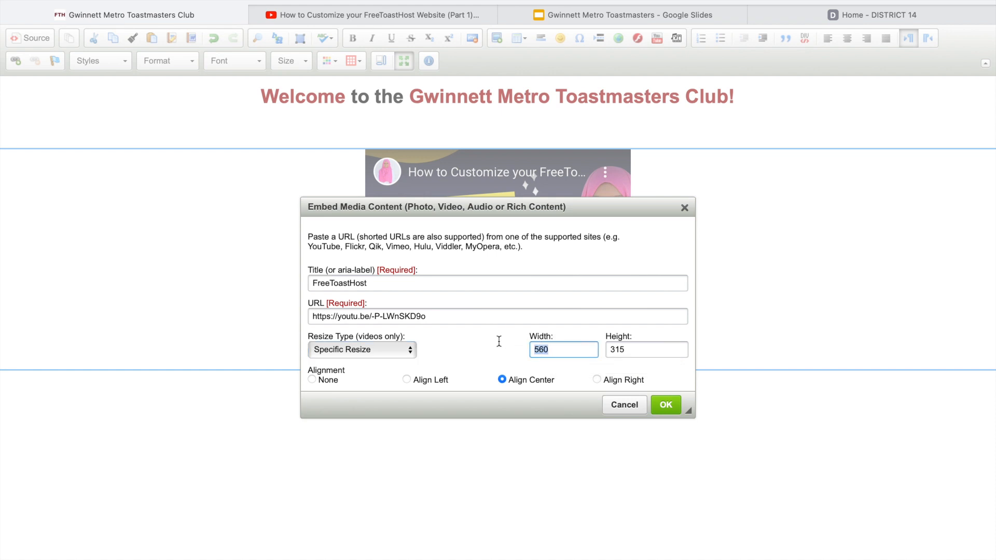
type("800")
left_click(499, 344)
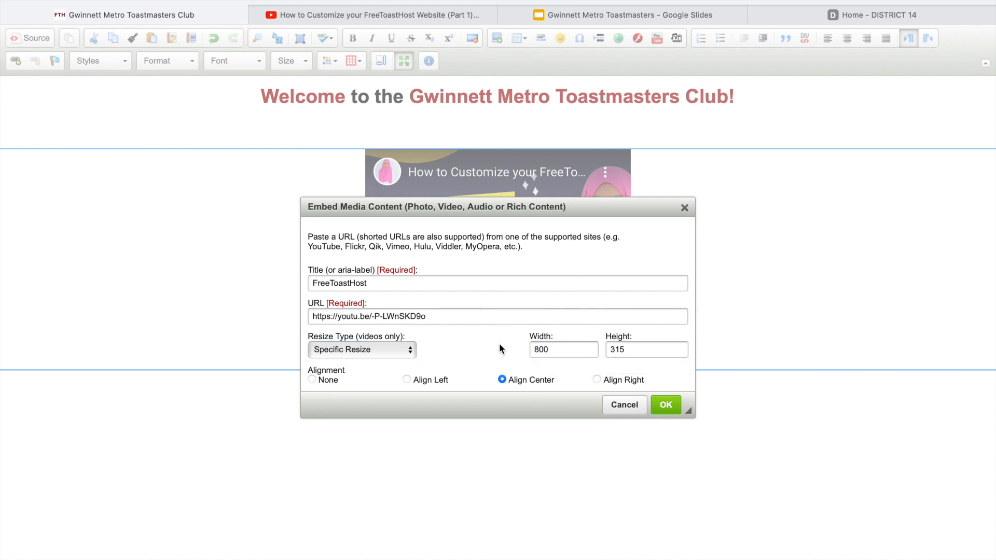
left_click(676, 403)
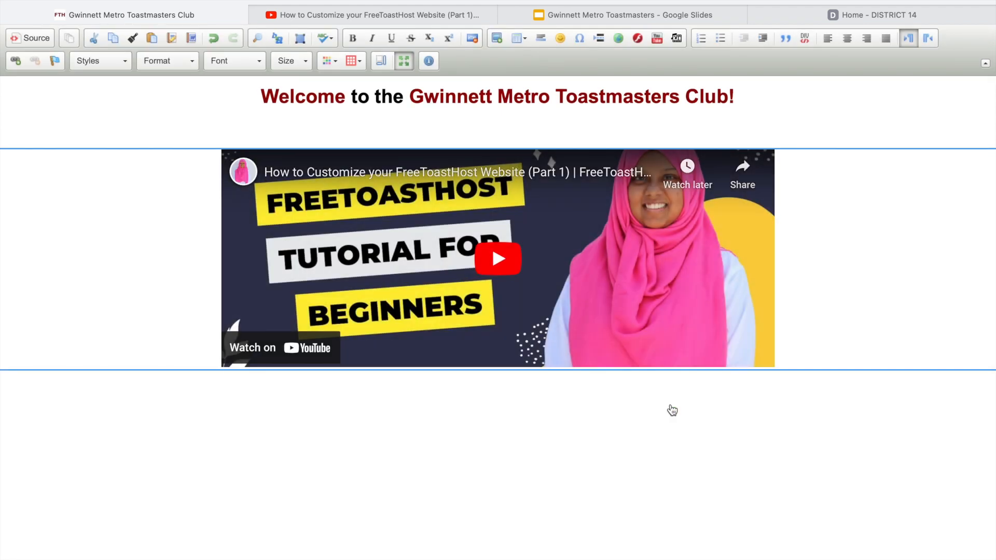
- Set the embedded video's height to 500
double_click(690, 323)
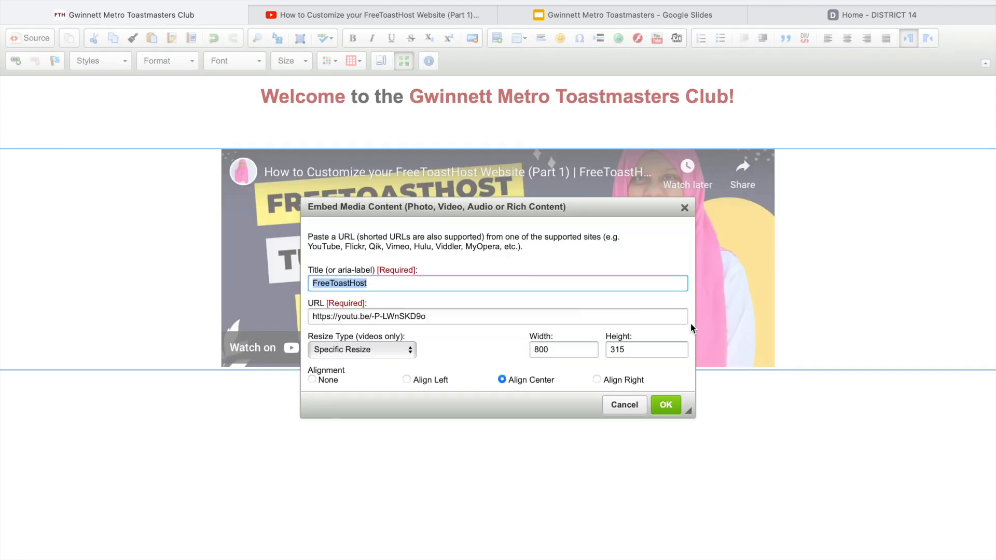
double_click(629, 350)
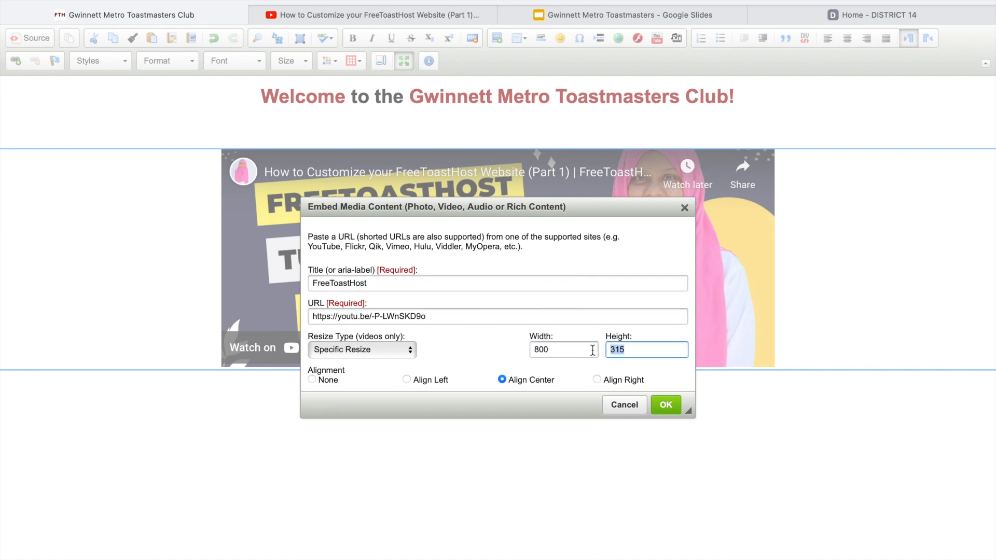
type("500")
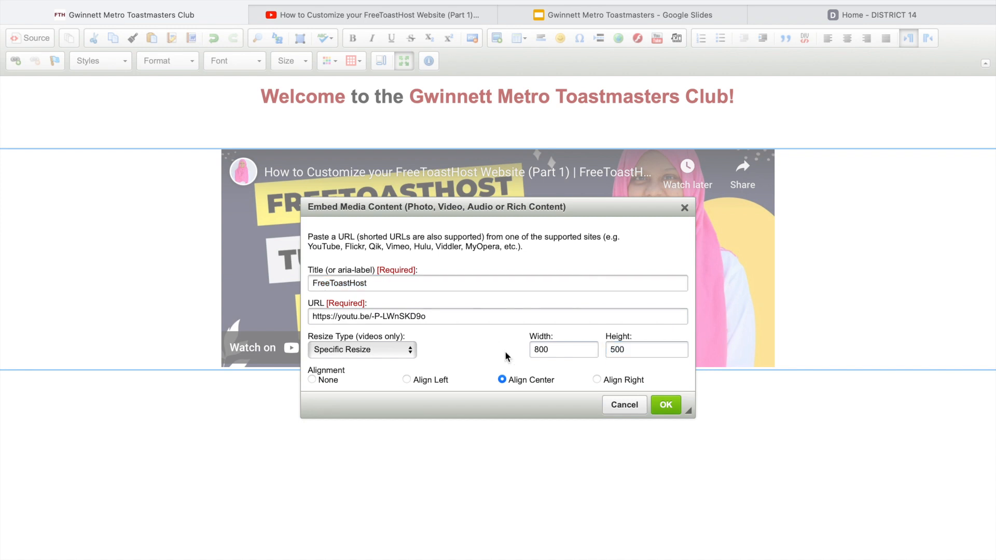
left_click(664, 405)
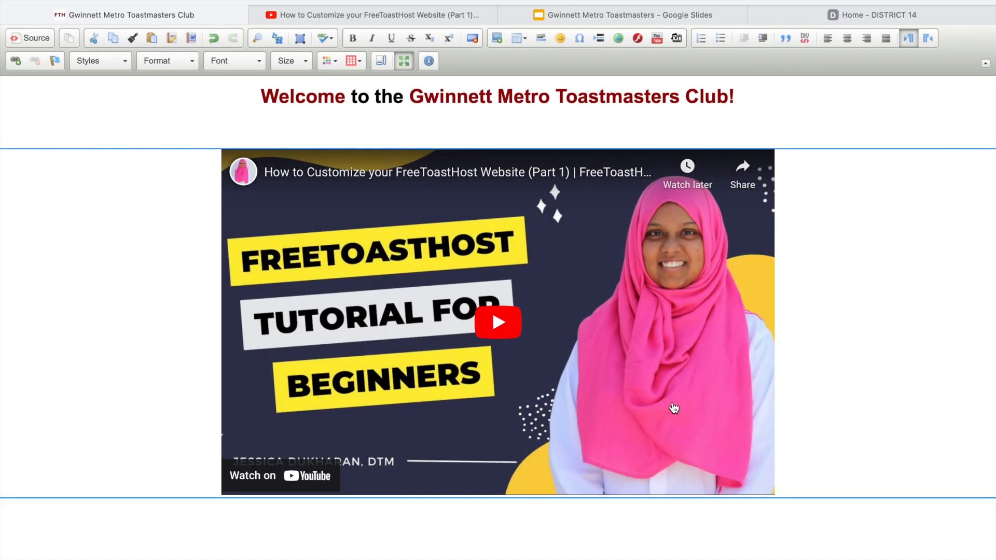
- Restore the content editor from full screen, save the home page and close the Site Administration window
left_click(786, 117)
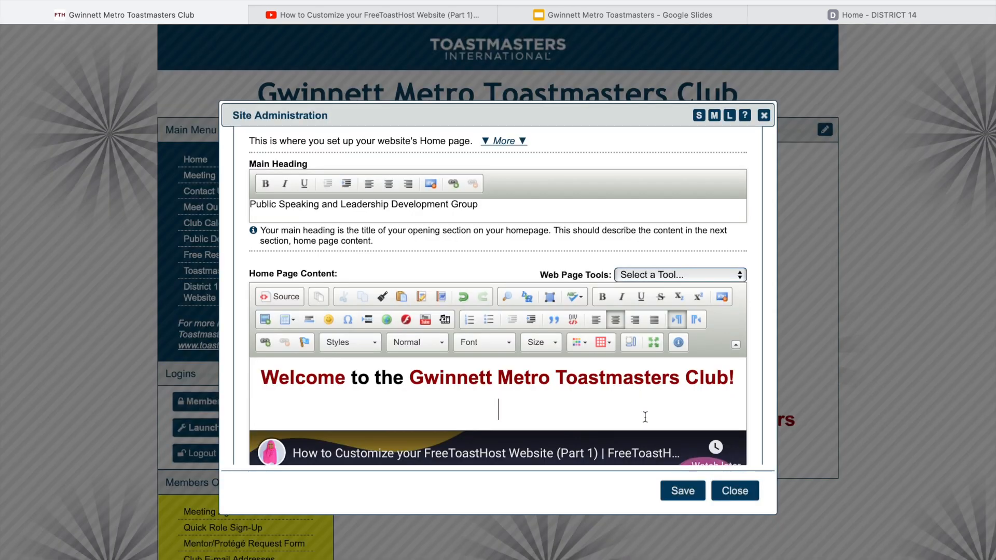
left_click(677, 497)
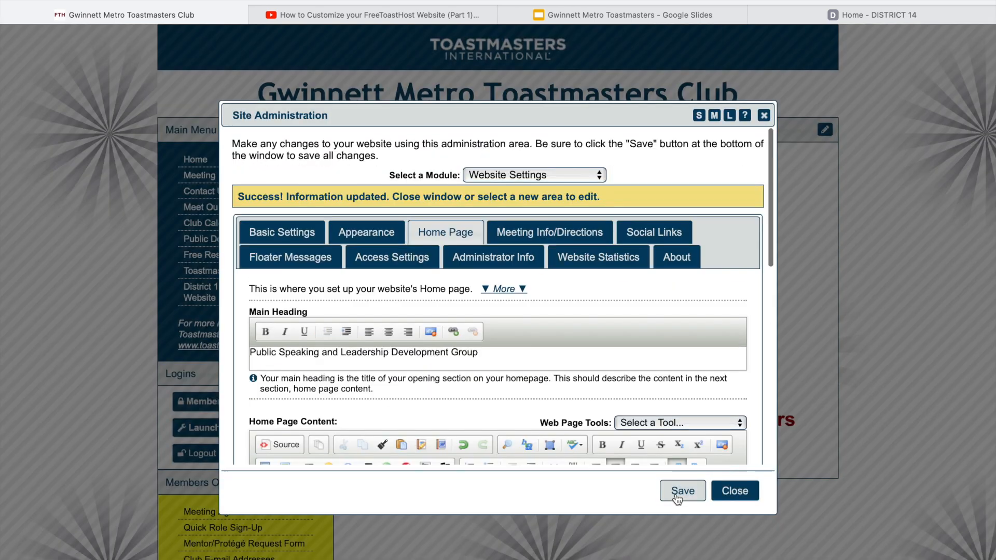
left_click(734, 492)
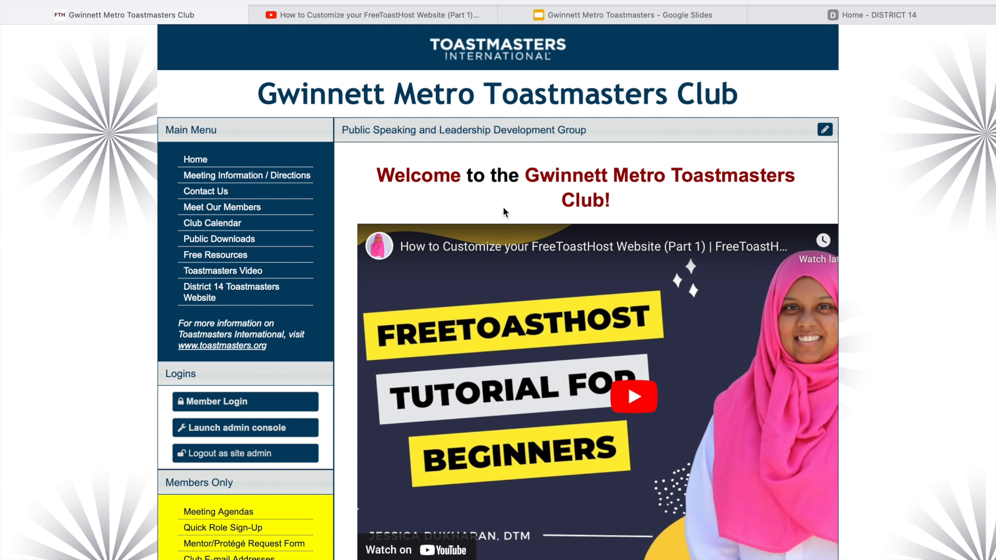
- Reopen the home page settings from the website and maximize the Home Page Content editor
left_click(828, 134)
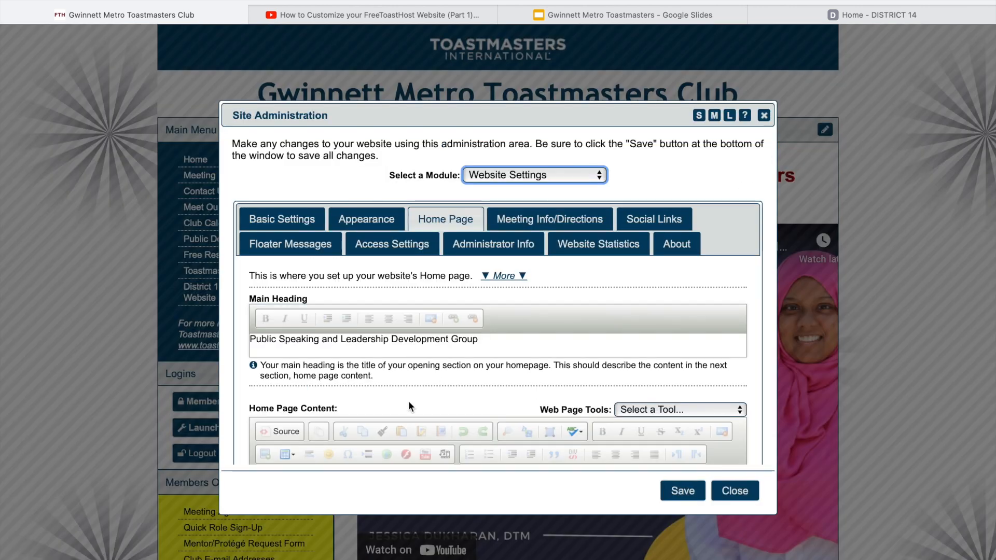
left_click_drag(491, 343, 465, 483)
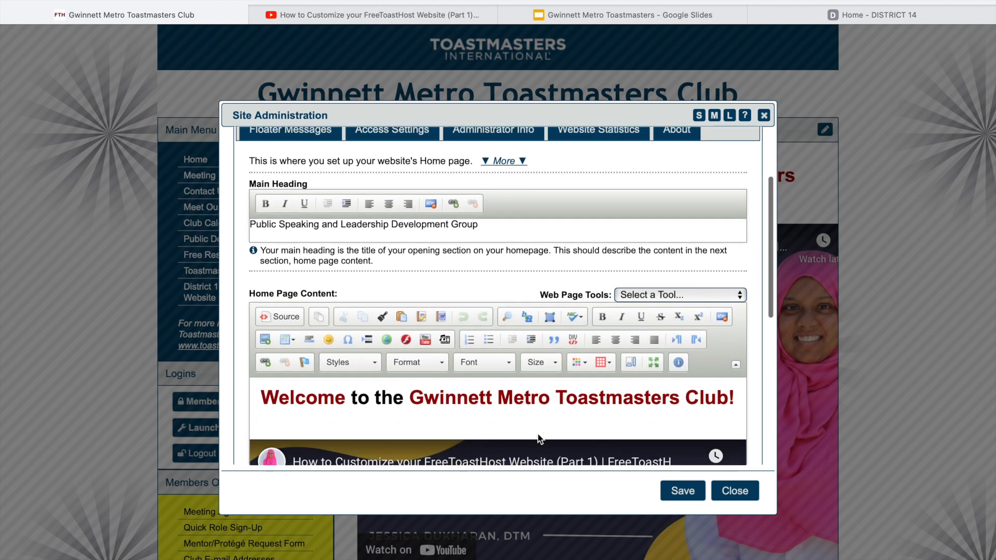
left_click(654, 362)
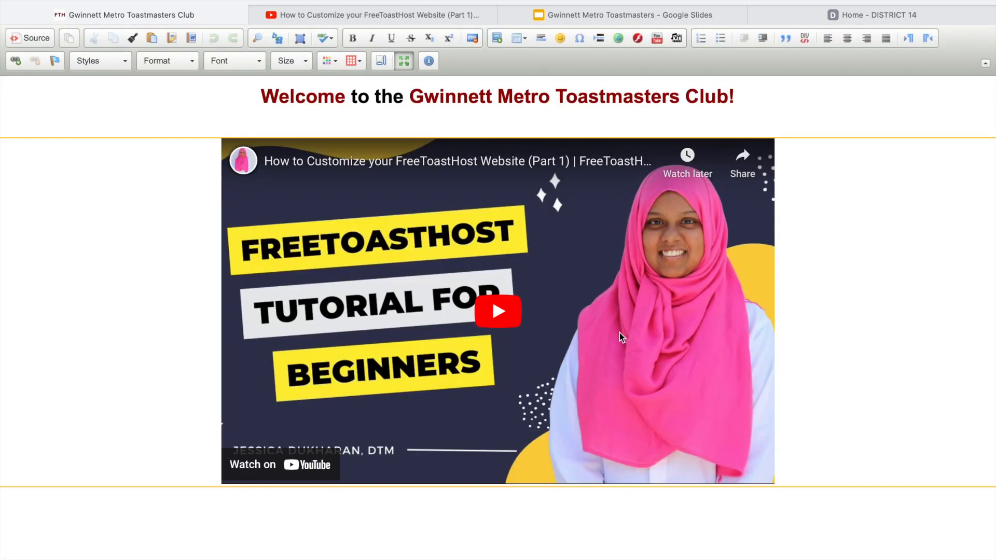
- Resize the embedded video to a width of 500 and a height of 400, and save and close the home page settings
double_click(601, 250)
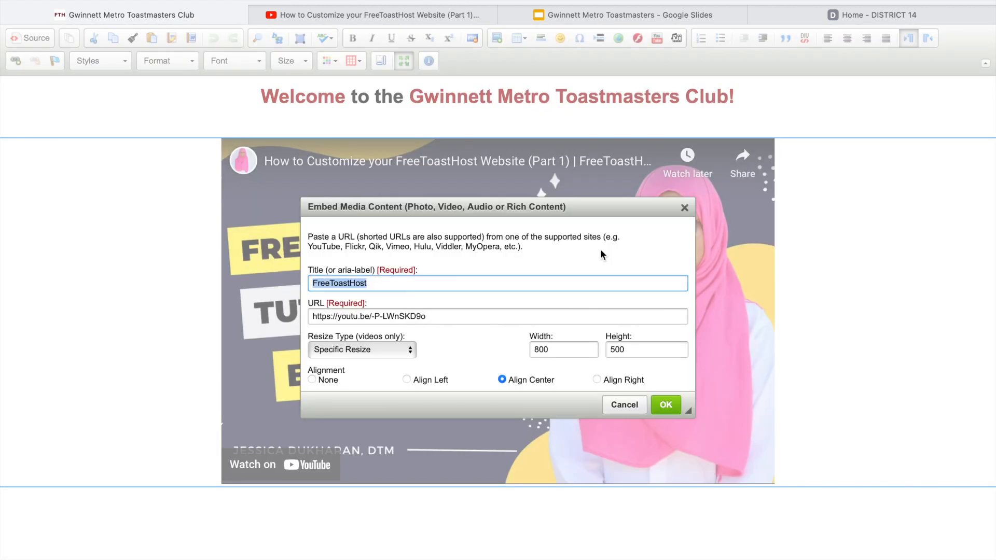
left_click(529, 350)
type("5")
left_click(615, 350)
left_click_drag(615, 351, 601, 354)
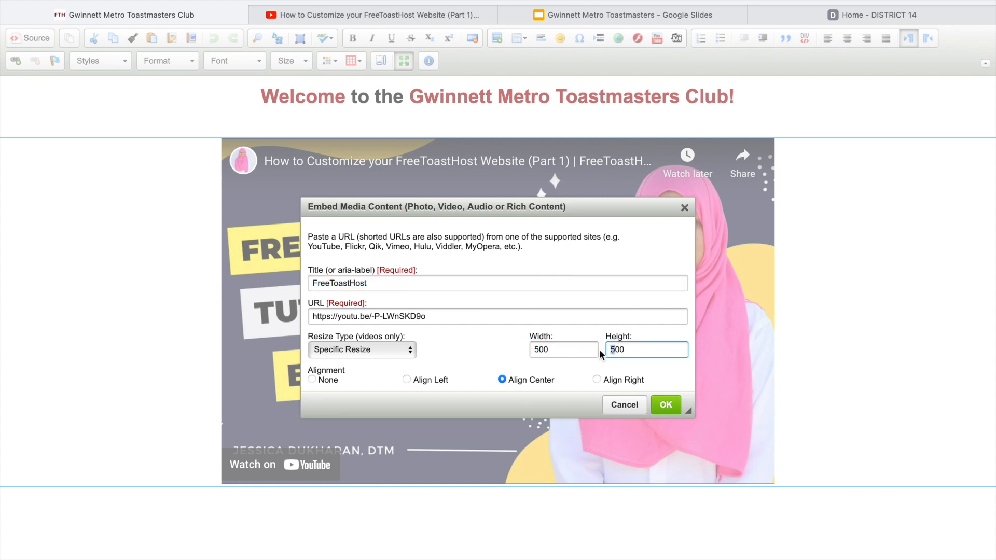
type("4")
left_click(666, 408)
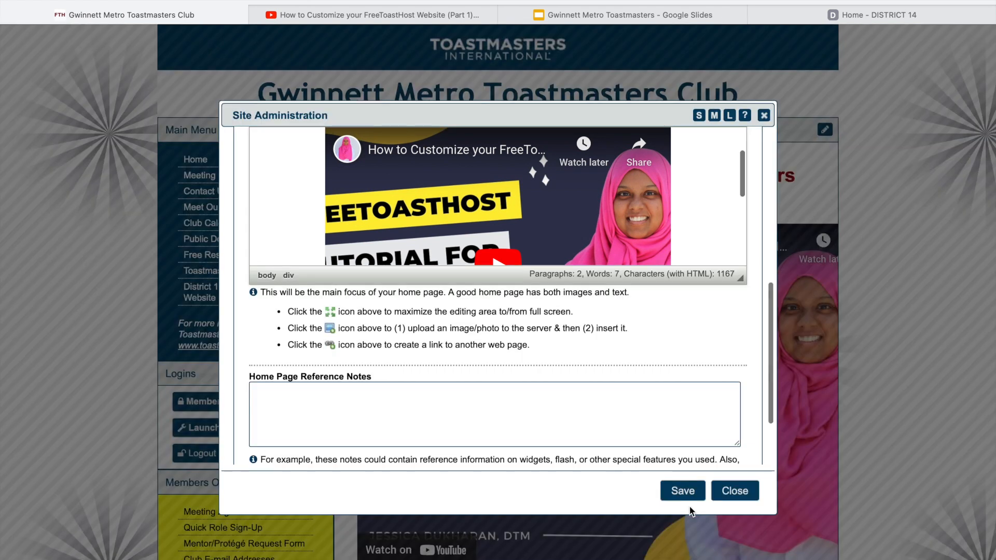
left_click(690, 491)
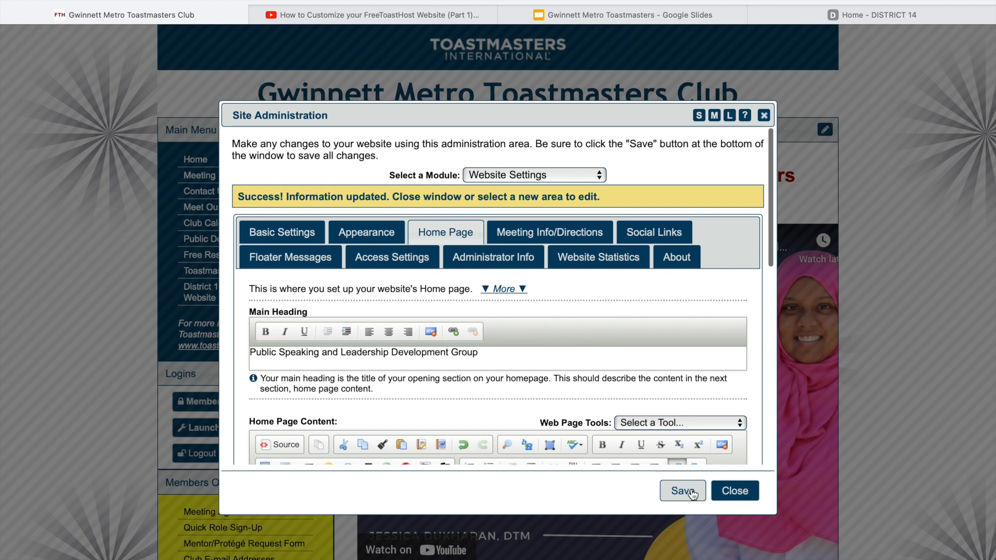
left_click(736, 494)
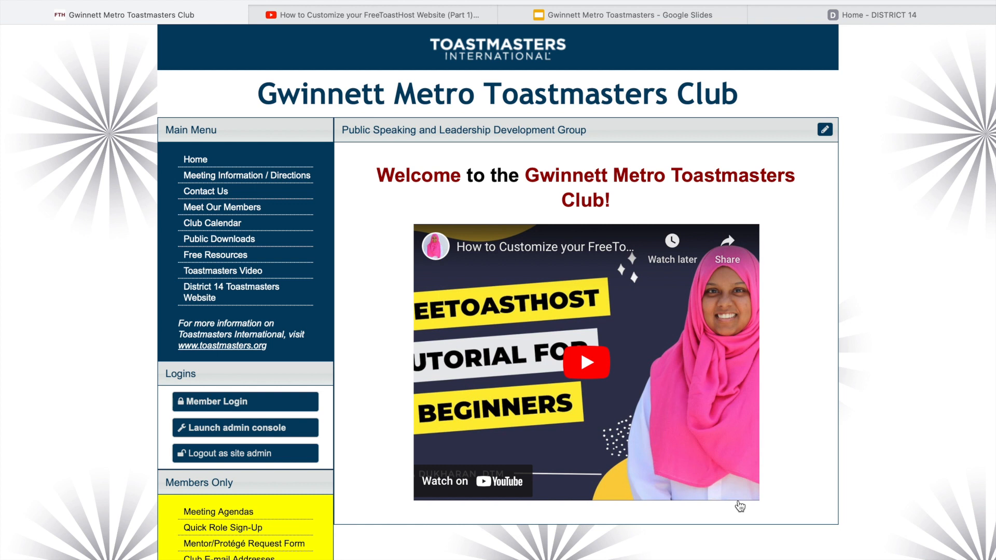
- Open the home page settings again and show the Home Page Content editor in full screen
left_click(826, 131)
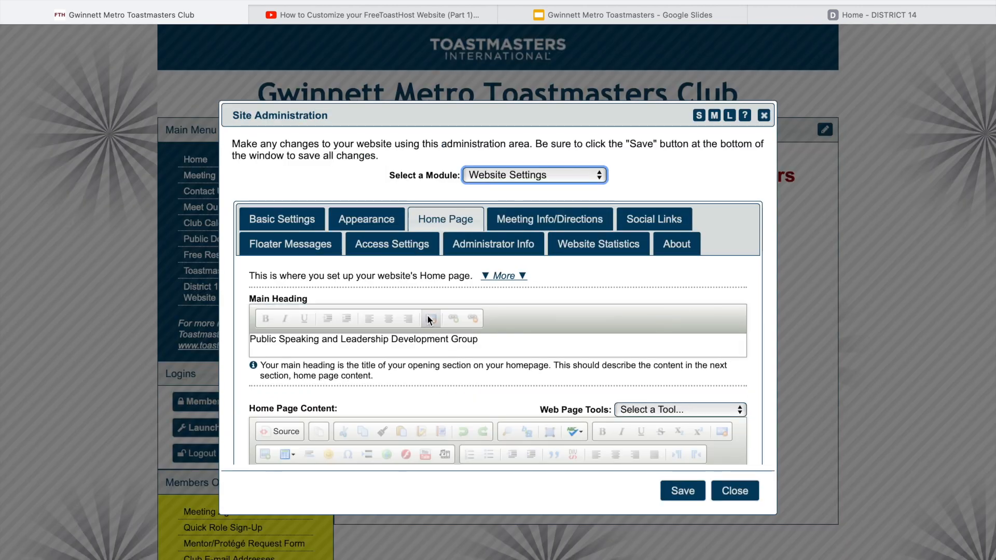
left_click(482, 340)
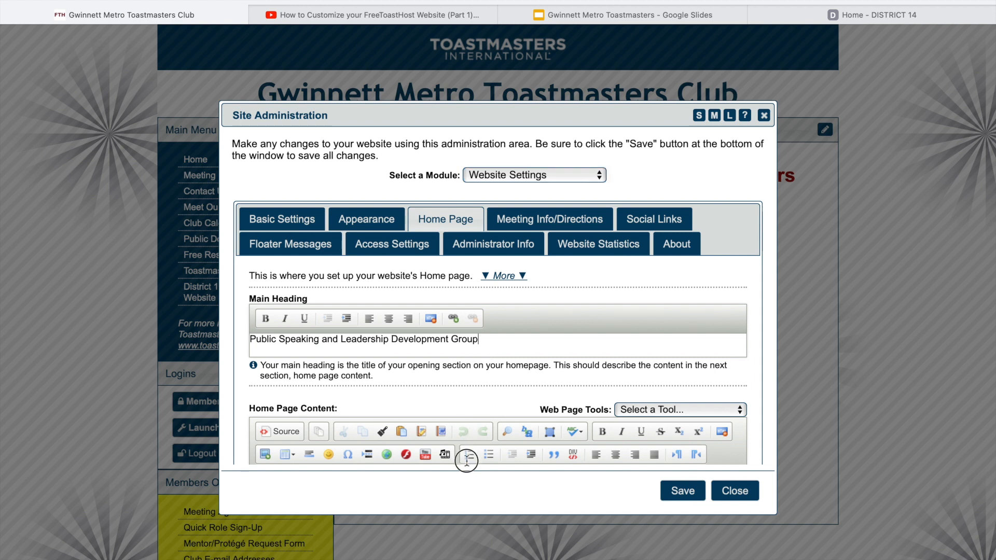
scroll(464, 467, "down", 5)
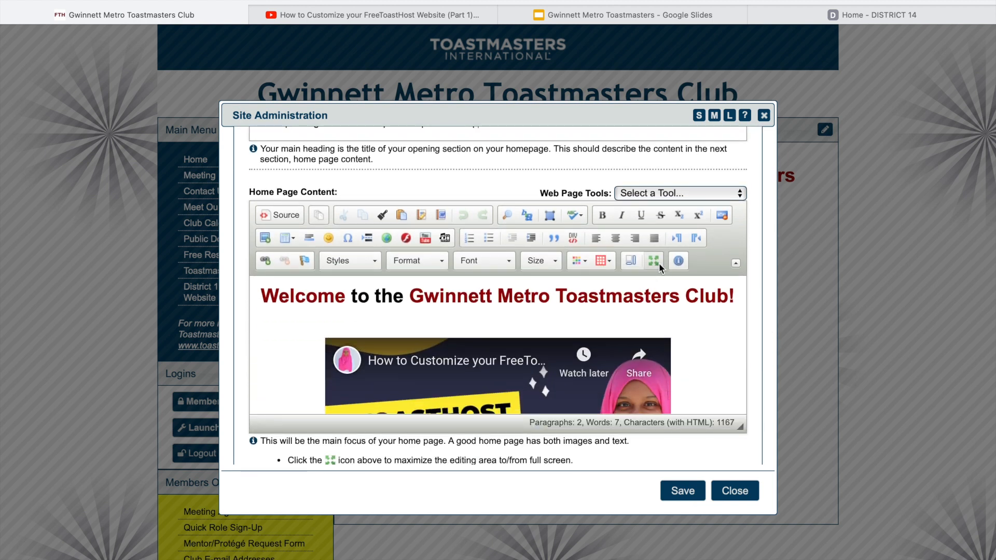
left_click(654, 261)
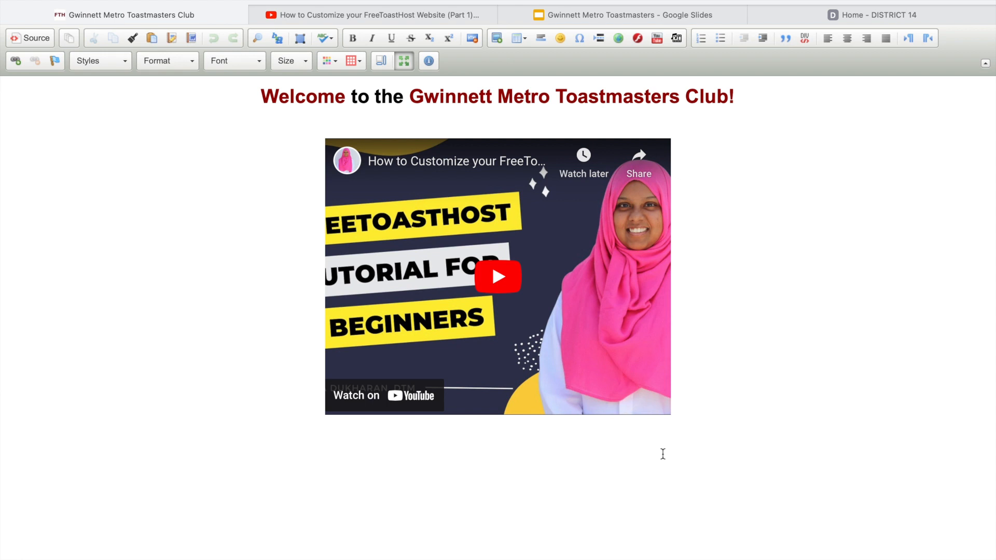
left_click(687, 352)
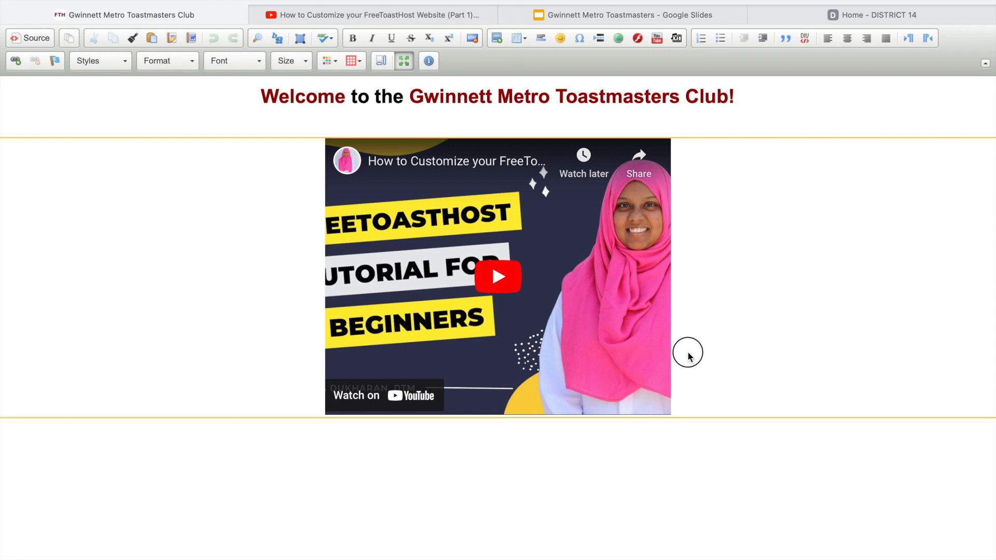
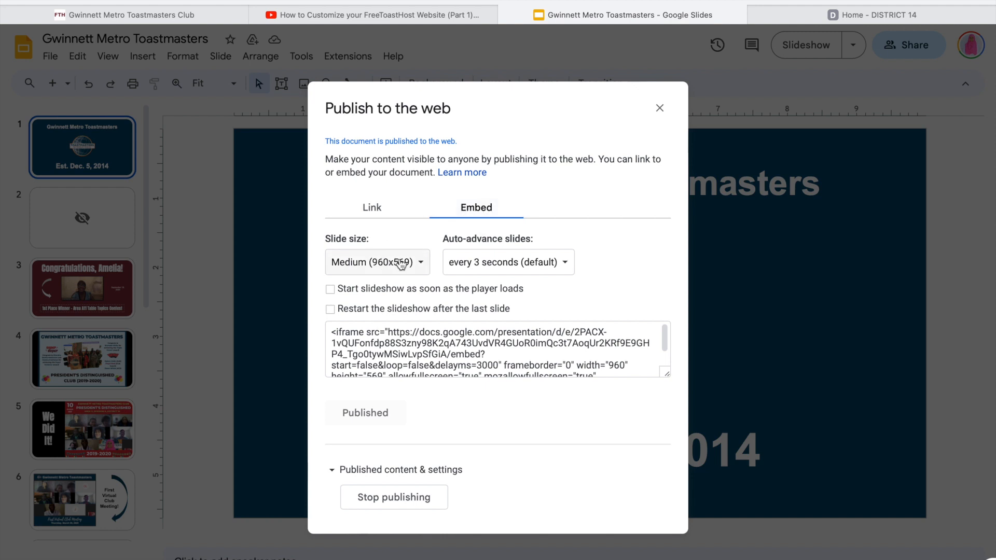
- Set the slides' embed options to Medium (960x569) and 3-second auto-advance, starting when the player loads and restarting after the last slide
left_click(400, 263)
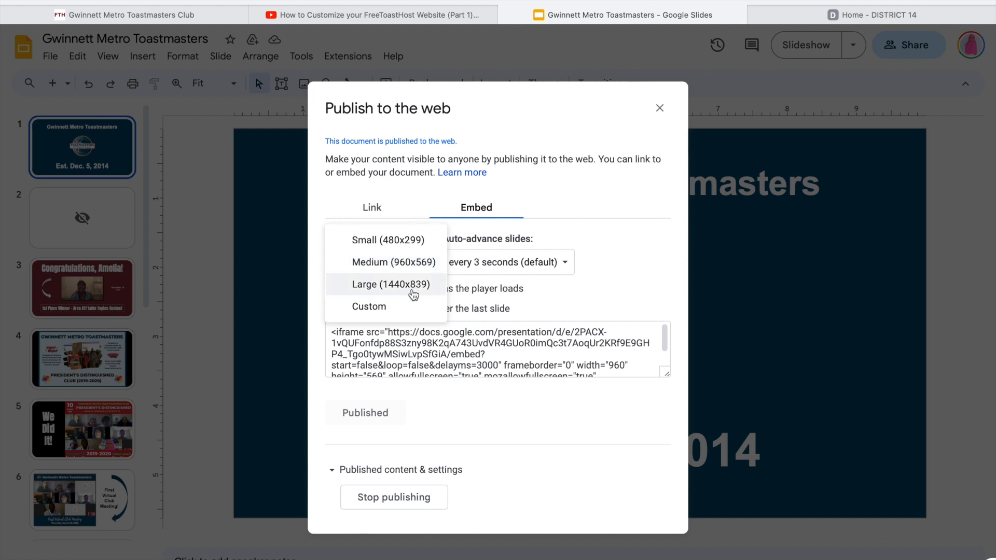
left_click(412, 263)
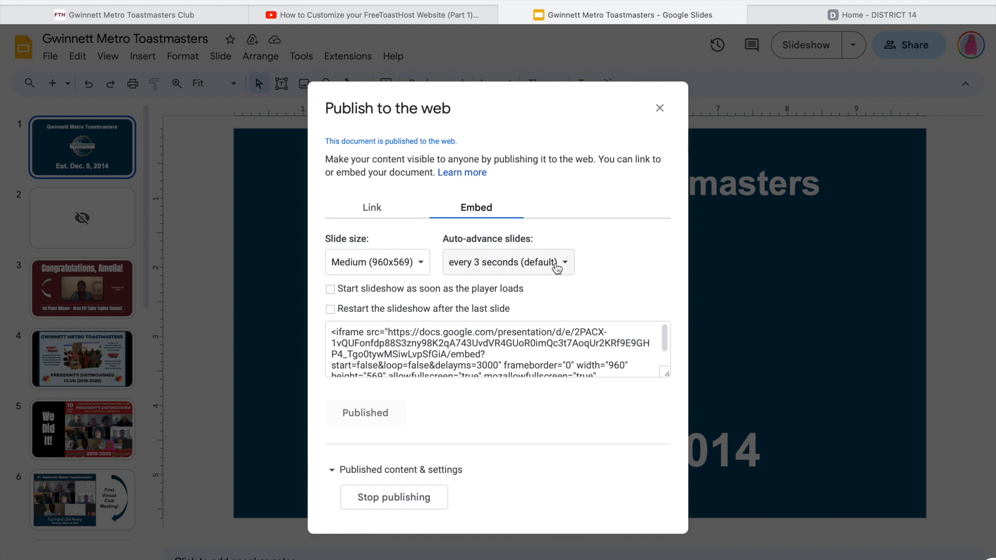
left_click(557, 264)
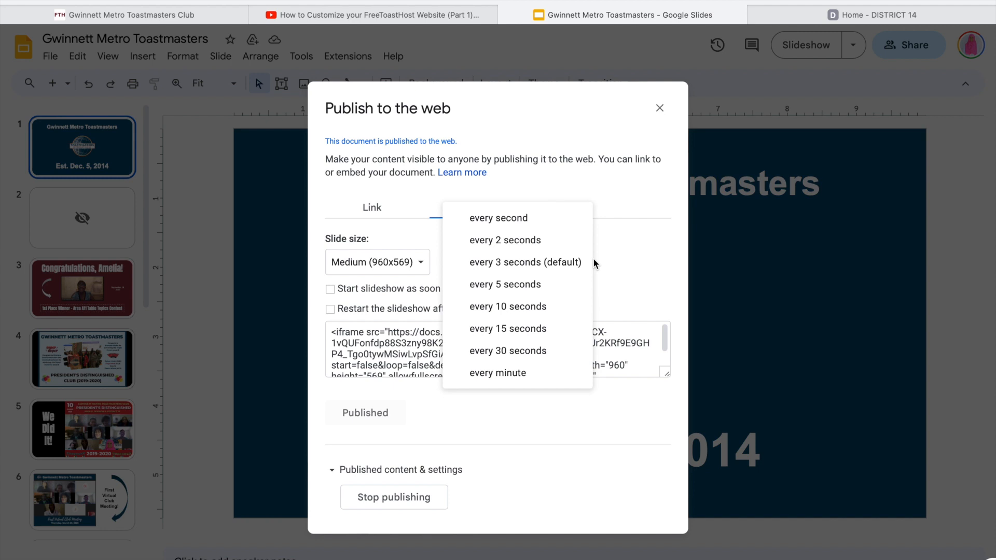
left_click(601, 198)
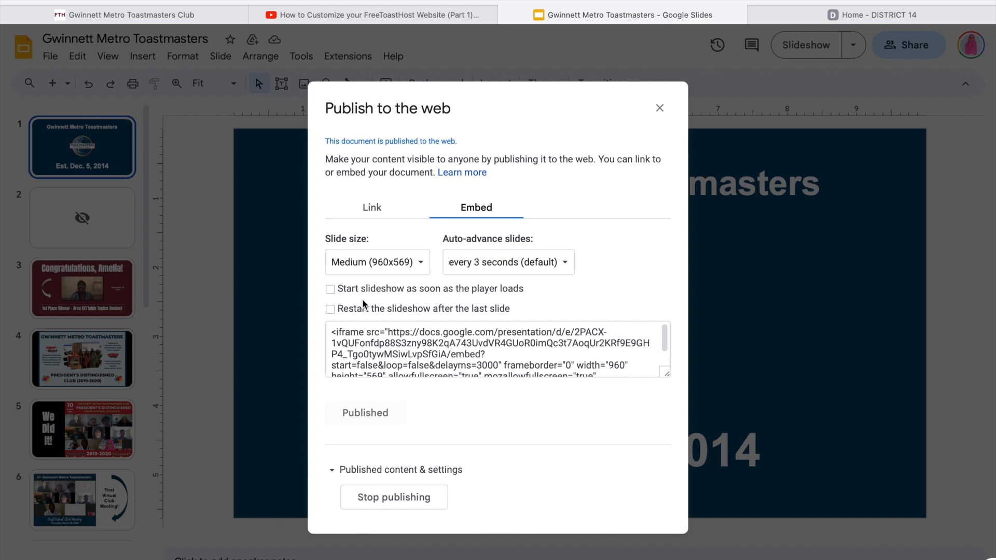
left_click(331, 289)
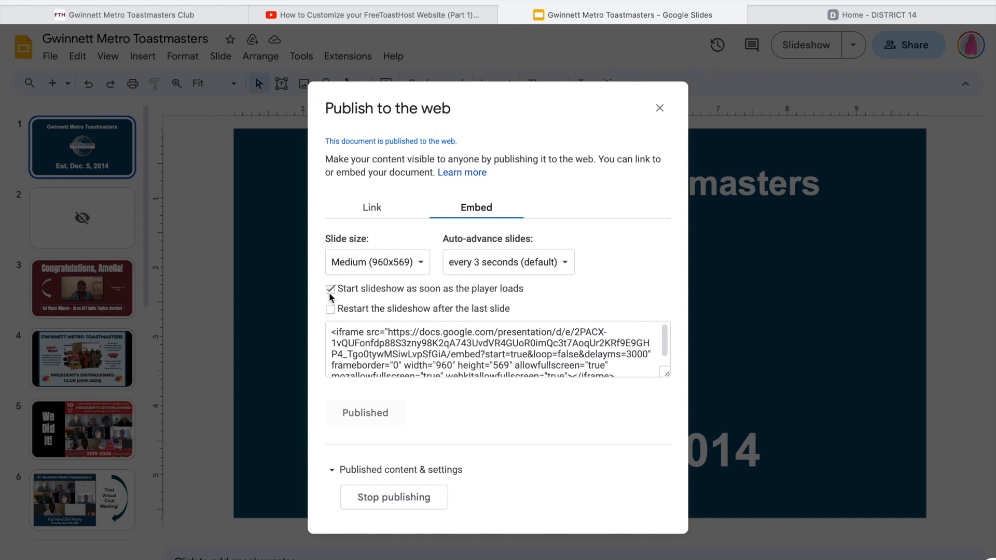
left_click(330, 310)
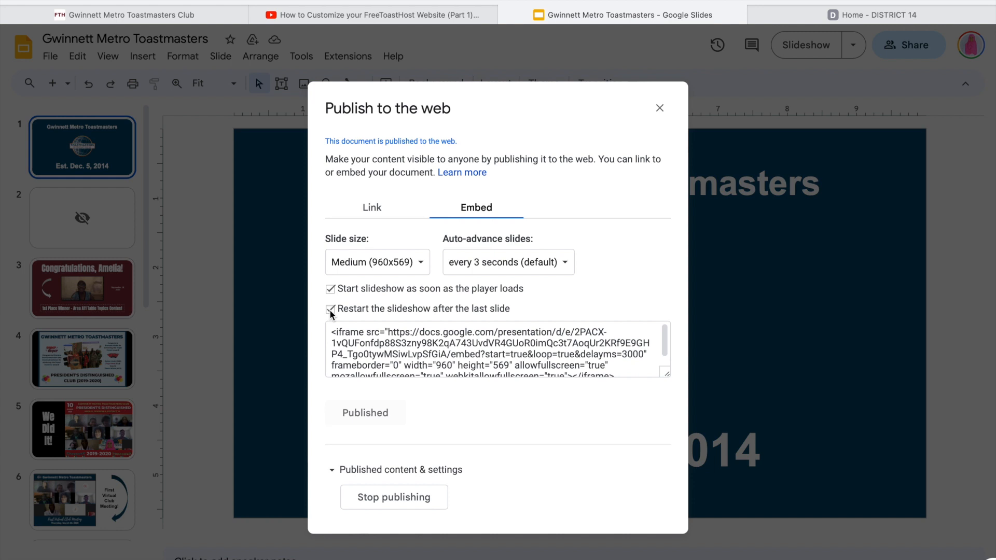
- Copy the complete iframe embed code of the published presentation
left_click(332, 334)
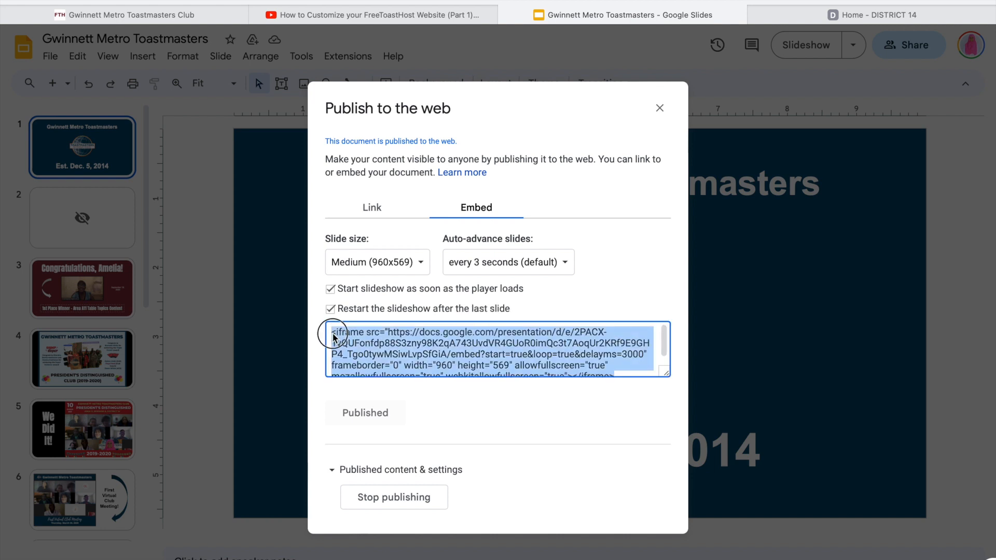
right_click(370, 337)
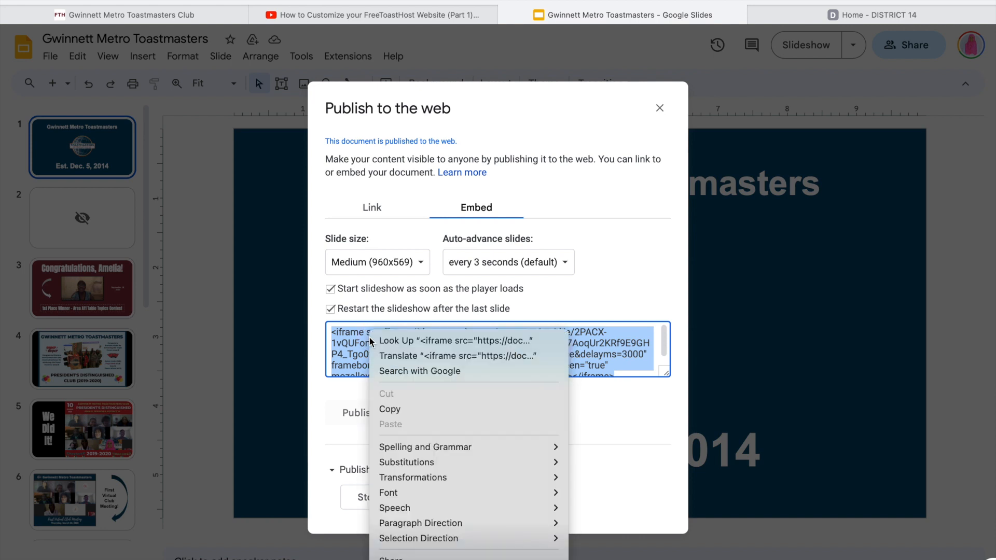
left_click(411, 412)
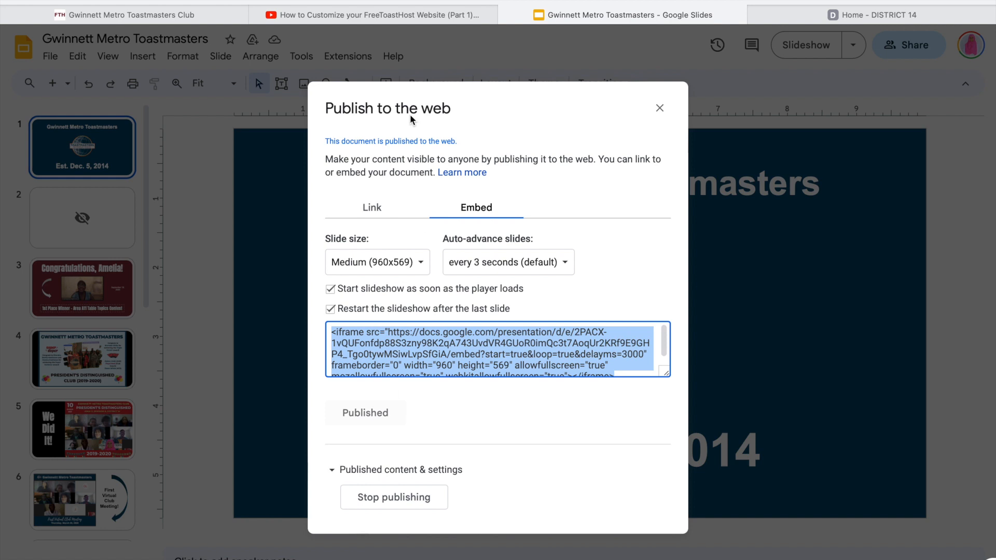
- Switch to the club website and paste the copied slideshow embed code below the existing paragraphs in the Home Page Content source
left_click(205, 23)
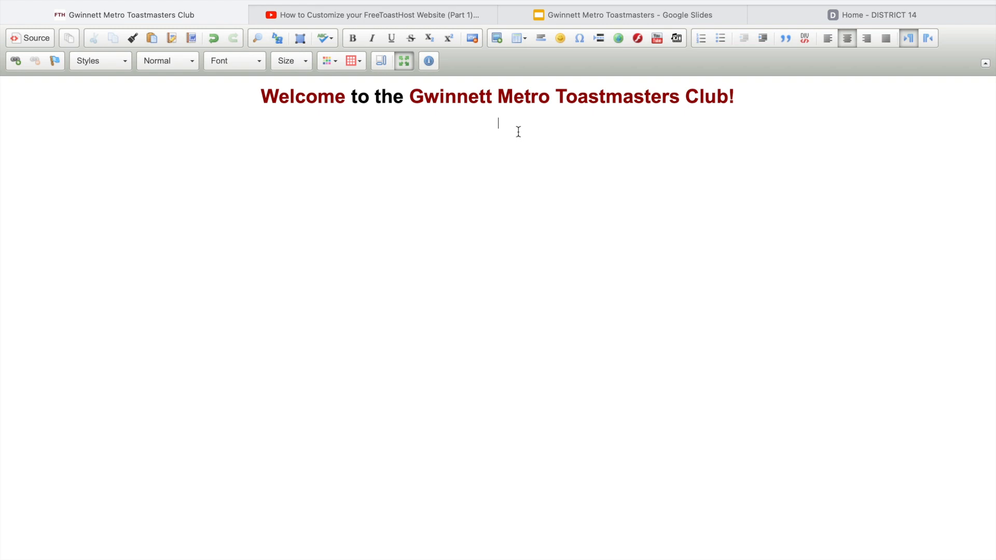
left_click(30, 38)
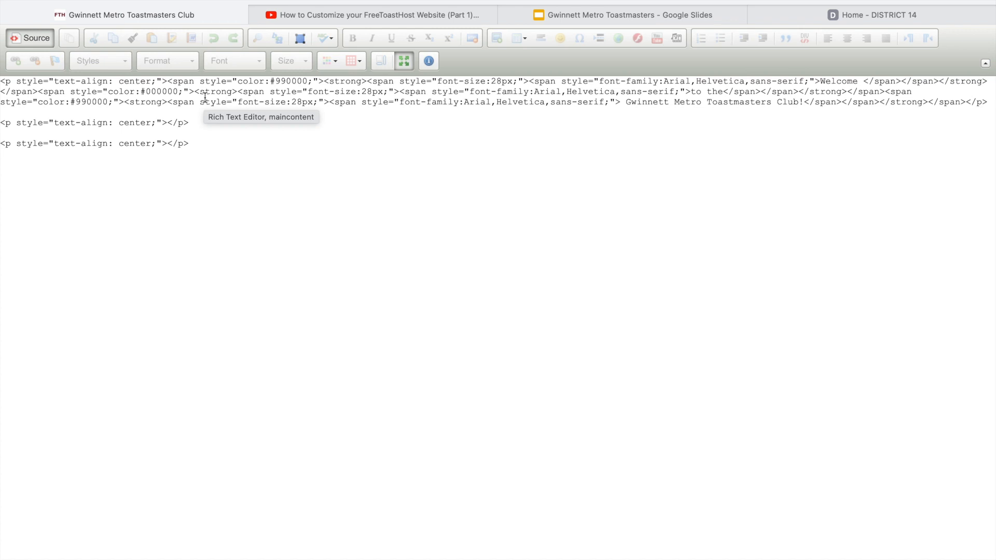
left_click(254, 147)
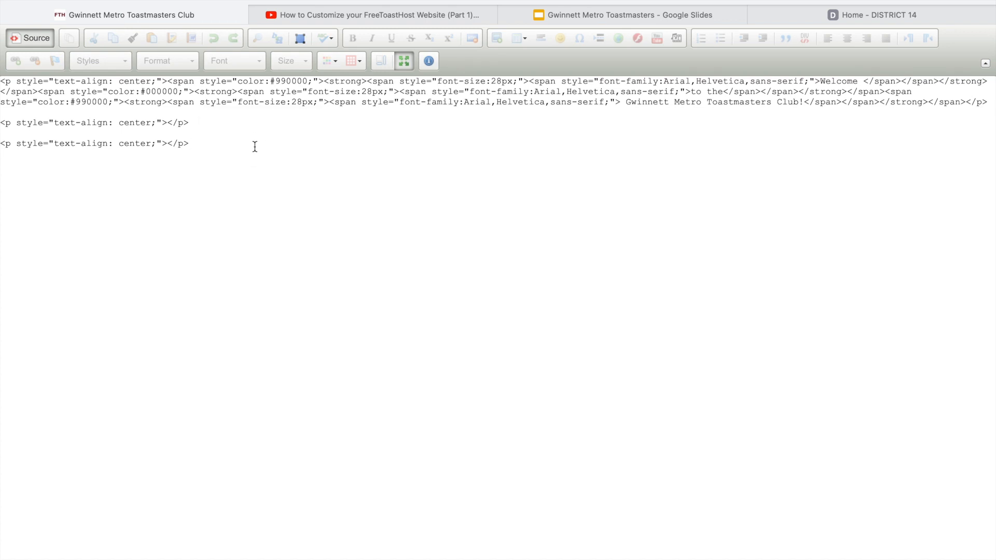
key("Return")
key("Return")
key("Return")
key("ctrl+v")
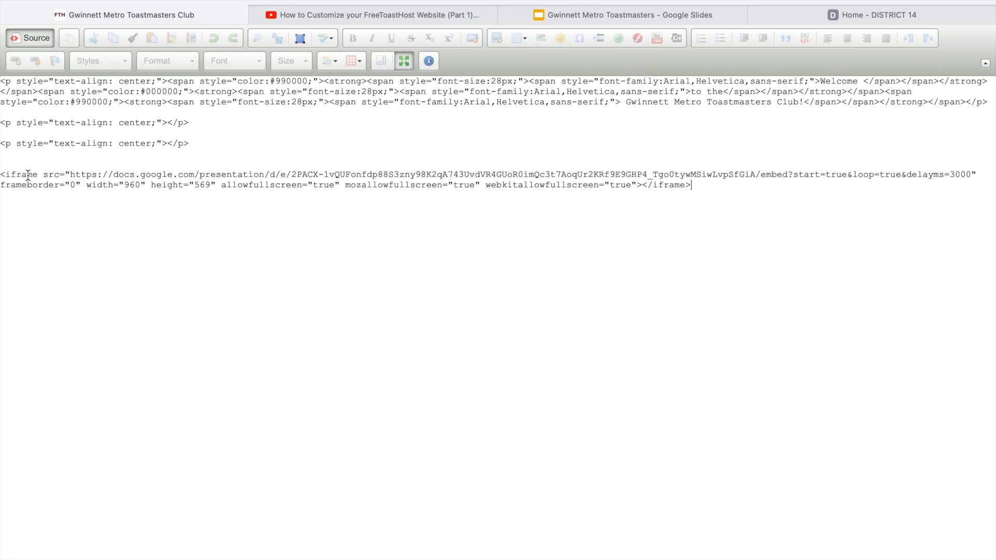
left_click(36, 39)
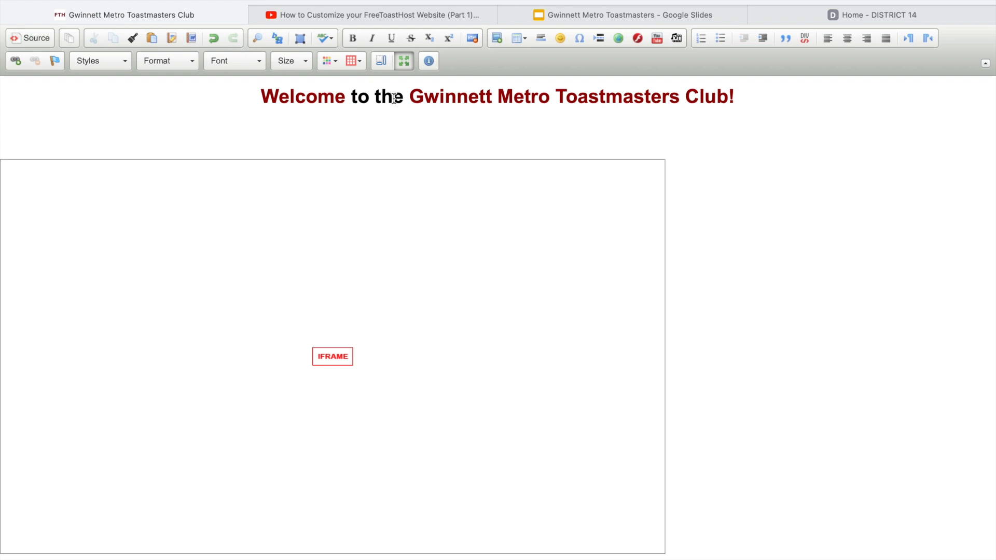
- Exit the full-screen editor, save and close the home page settings, and check how the slideshow fits on the home page
left_click(405, 61)
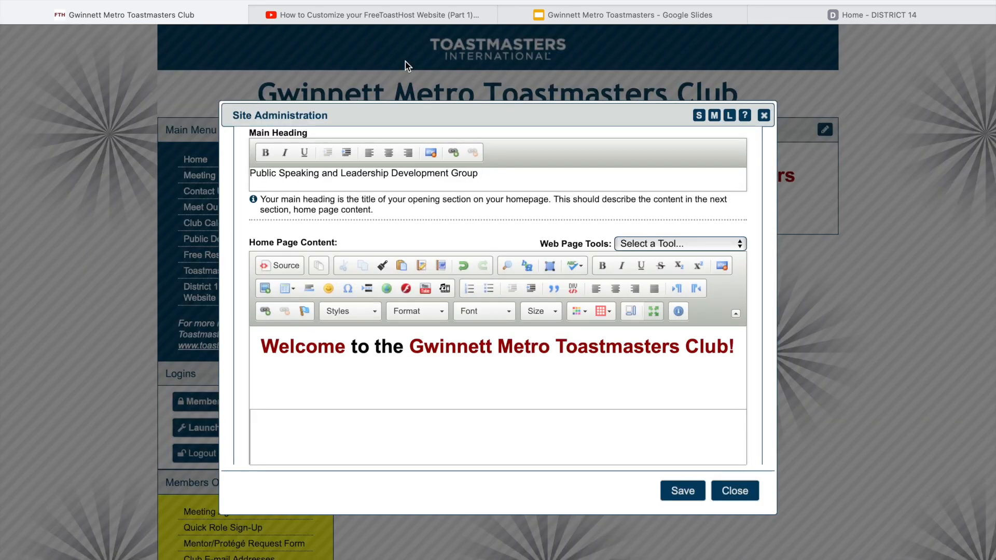
left_click(680, 491)
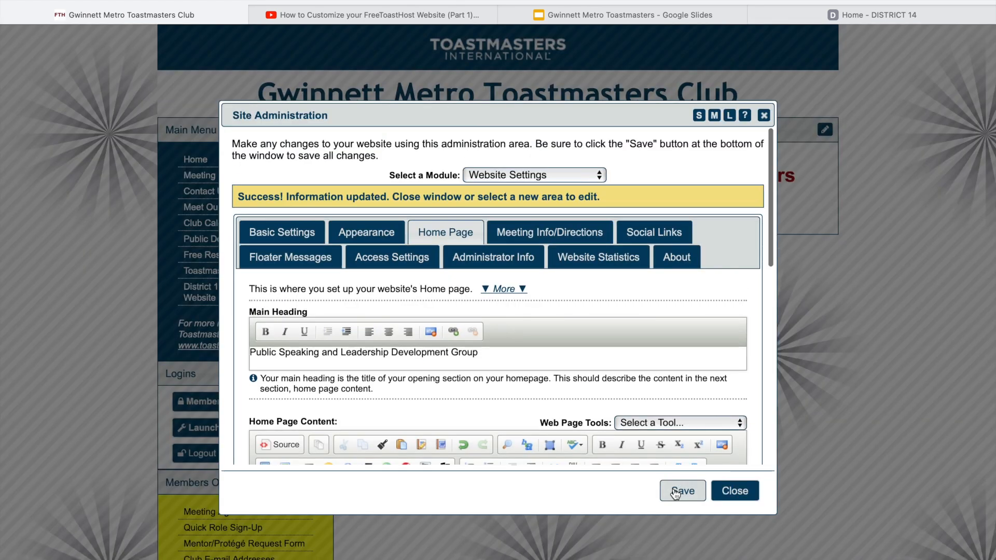
left_click(735, 491)
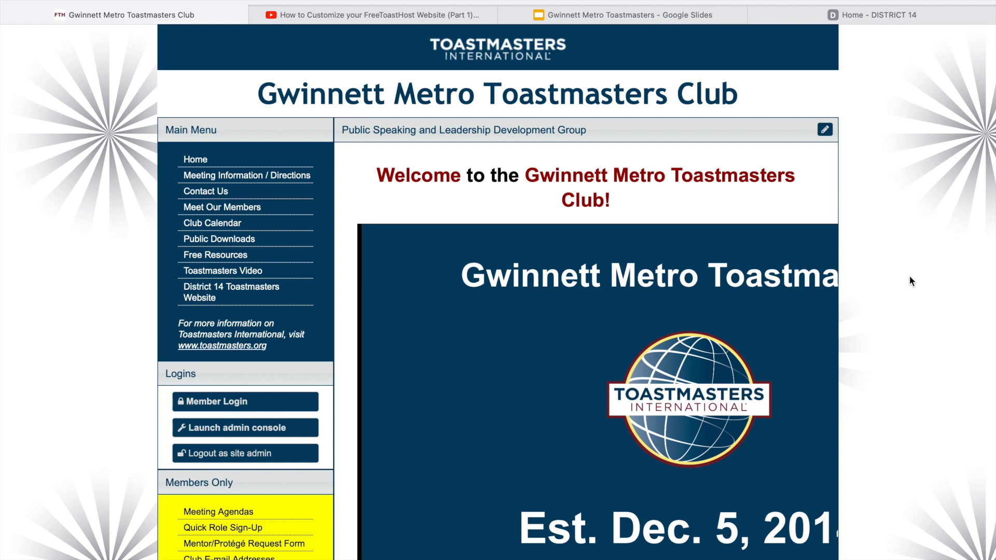
scroll(907, 280, "down", 5)
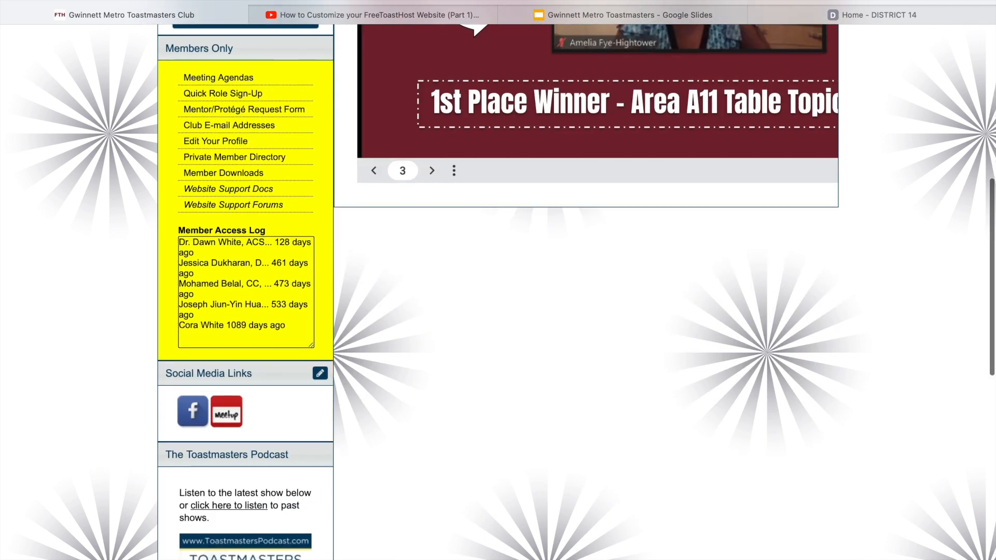
scroll(576, 290, "up", 4)
scroll(576, 291, "up", 1)
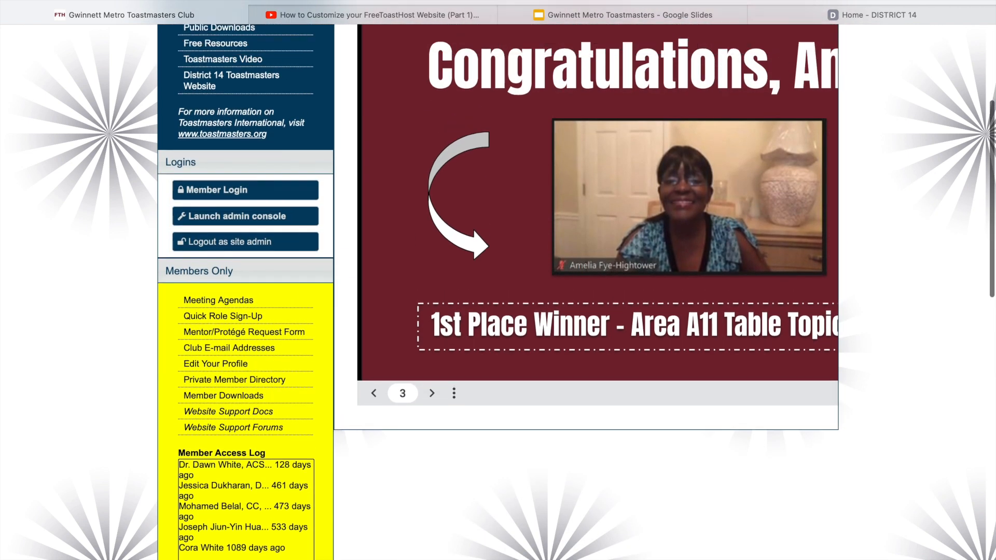
scroll(576, 290, "up", 2)
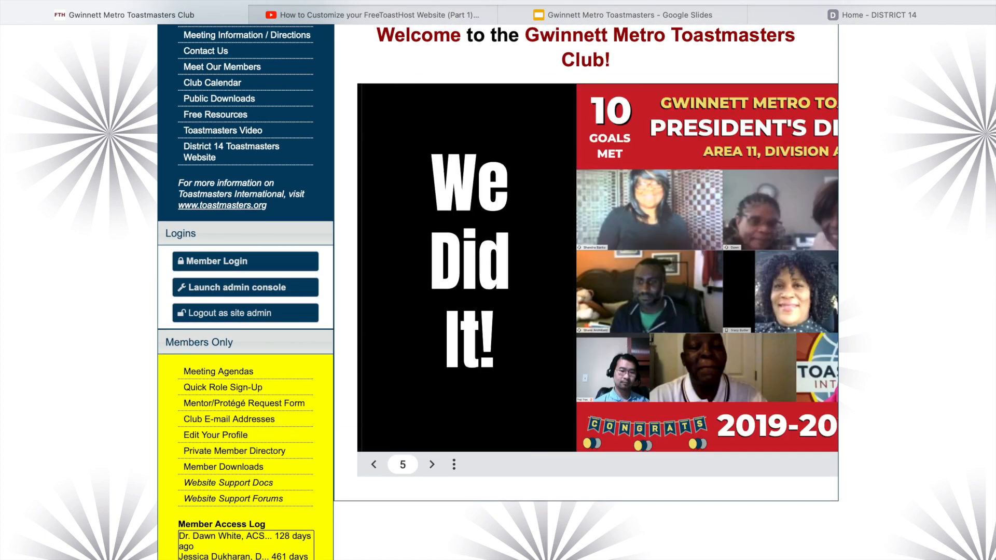
scroll(576, 291, "up", 3)
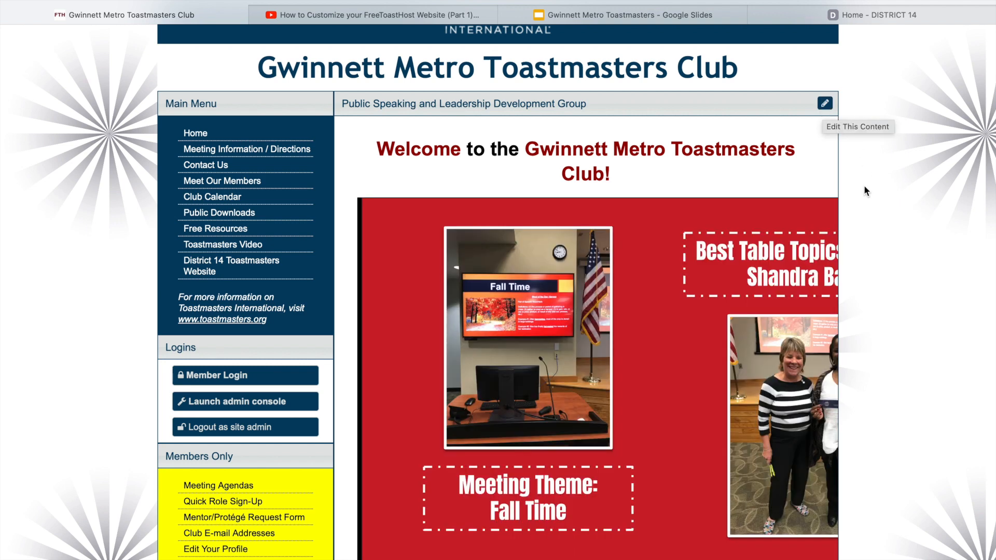
- Reopen the Home Page Content editor in full screen and wrap the slideshow's iframe source code in <center> and </center> tags
left_click(827, 105)
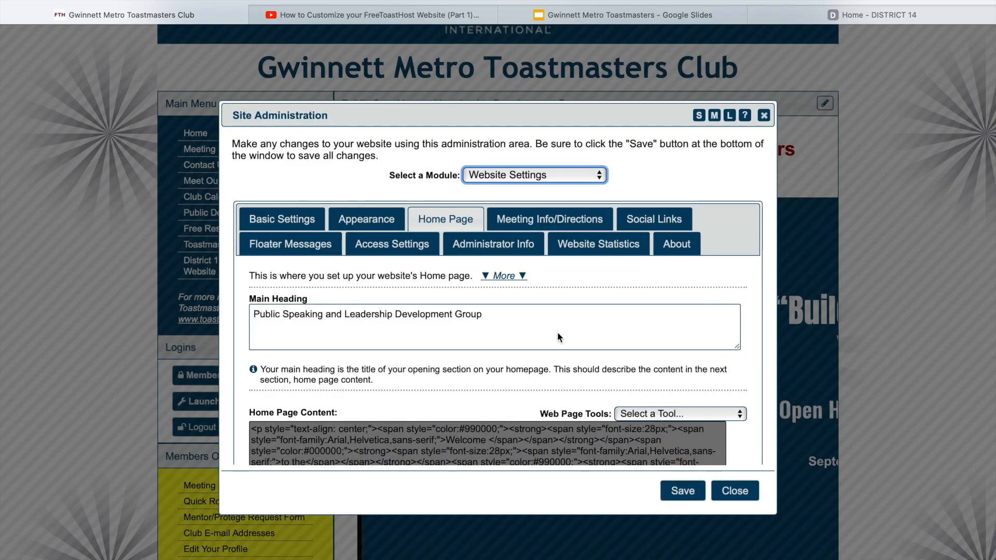
left_click(235, 407)
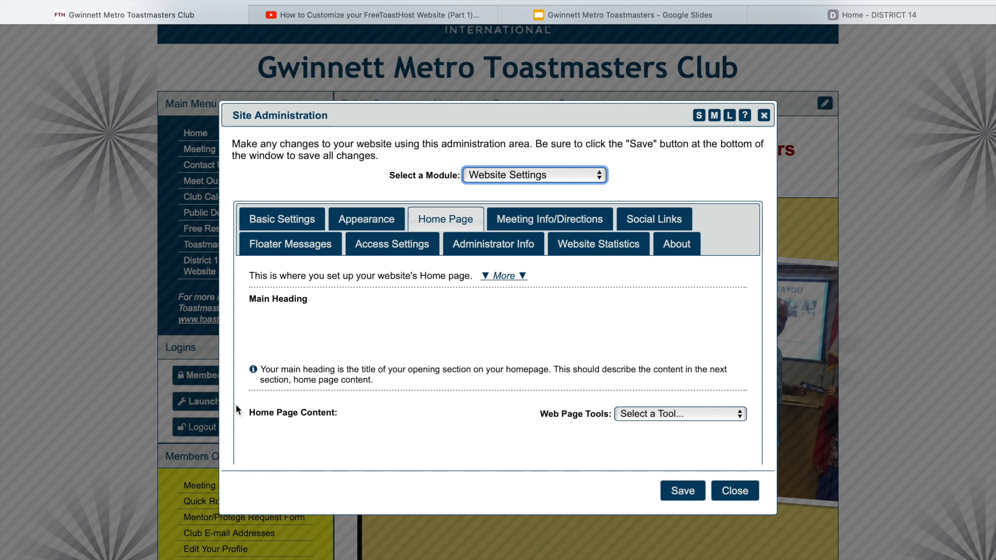
left_click_drag(242, 424, 246, 457)
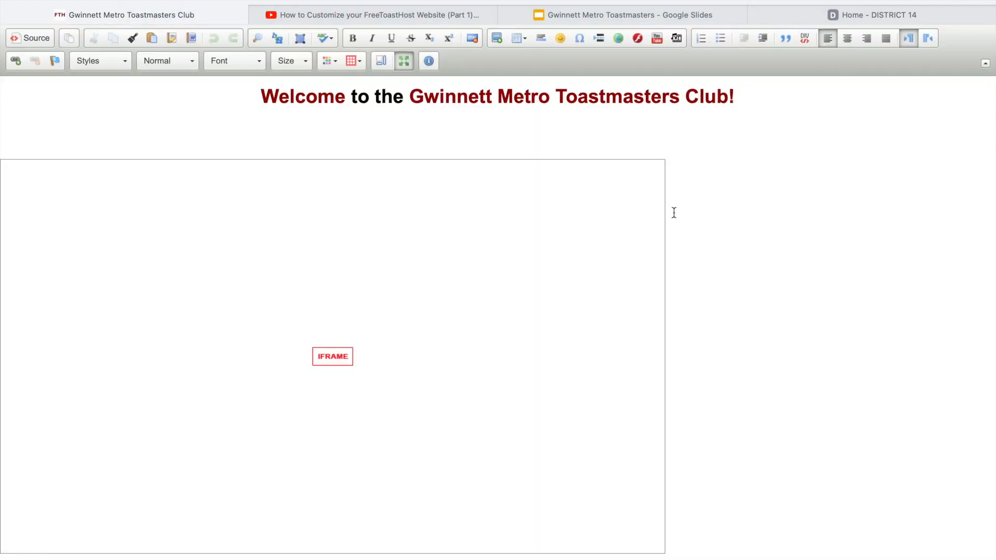
left_click(38, 41)
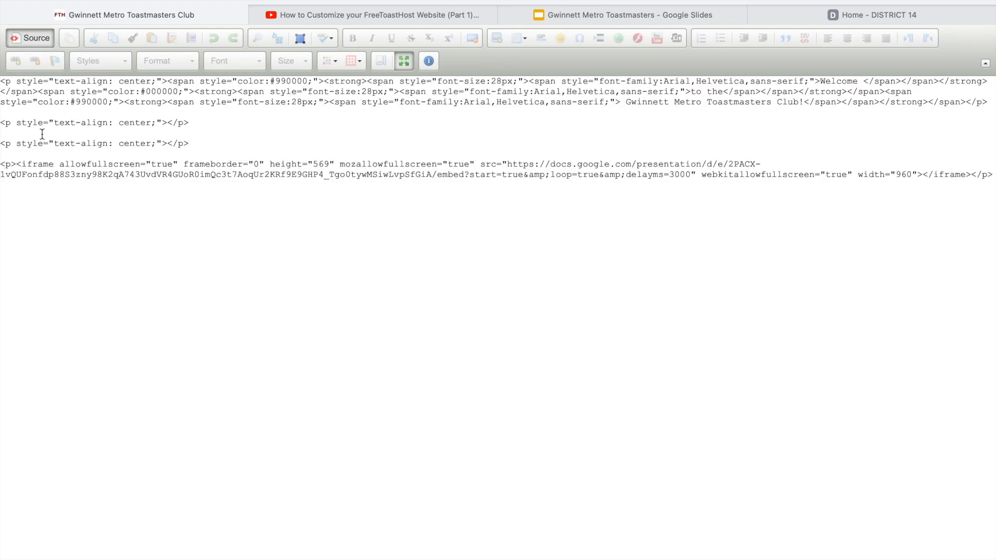
left_click(4, 163)
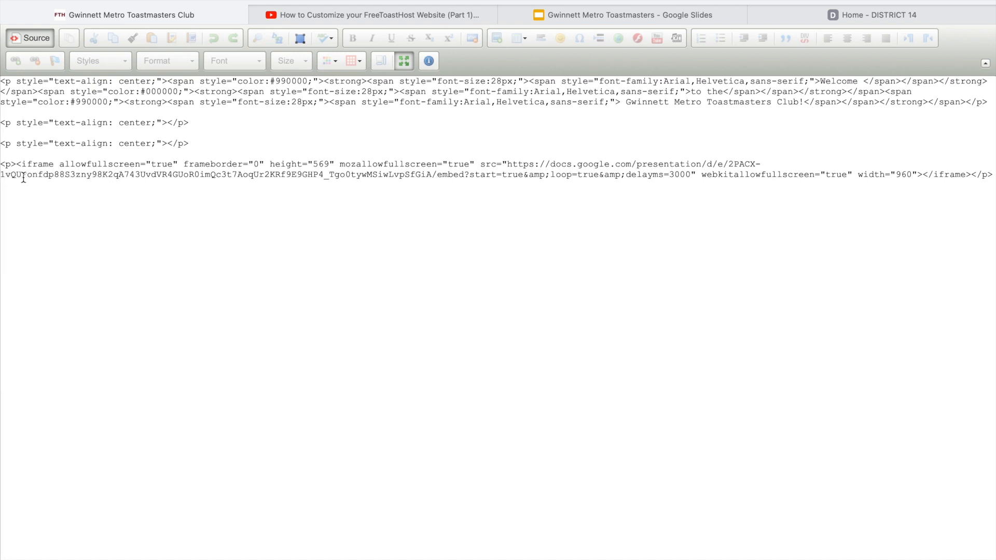
type("<cent")
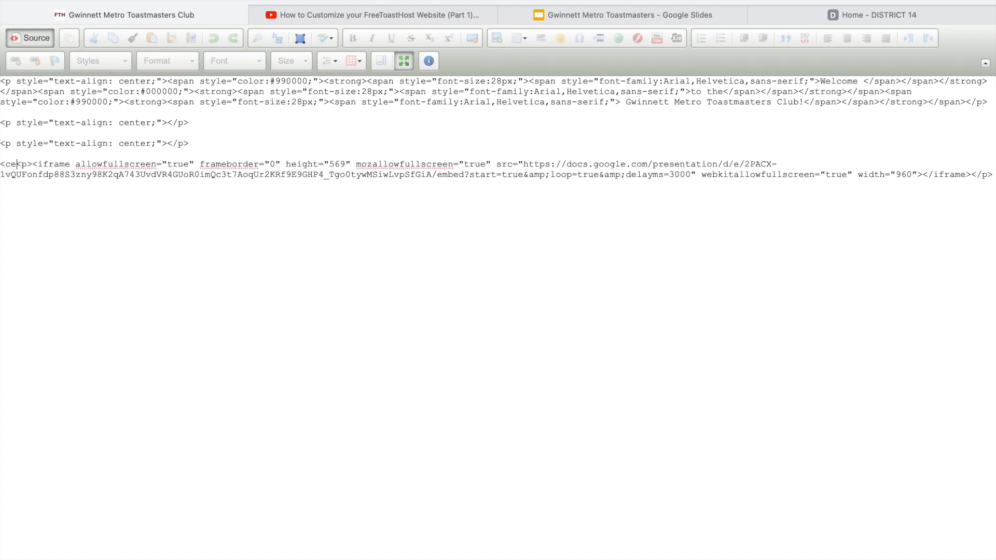
type("er><p>")
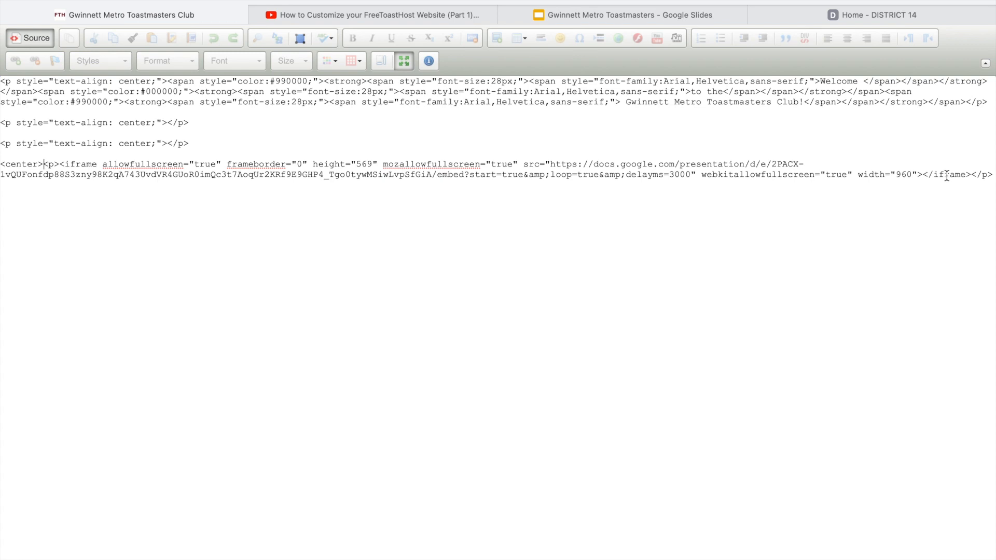
type("</center>")
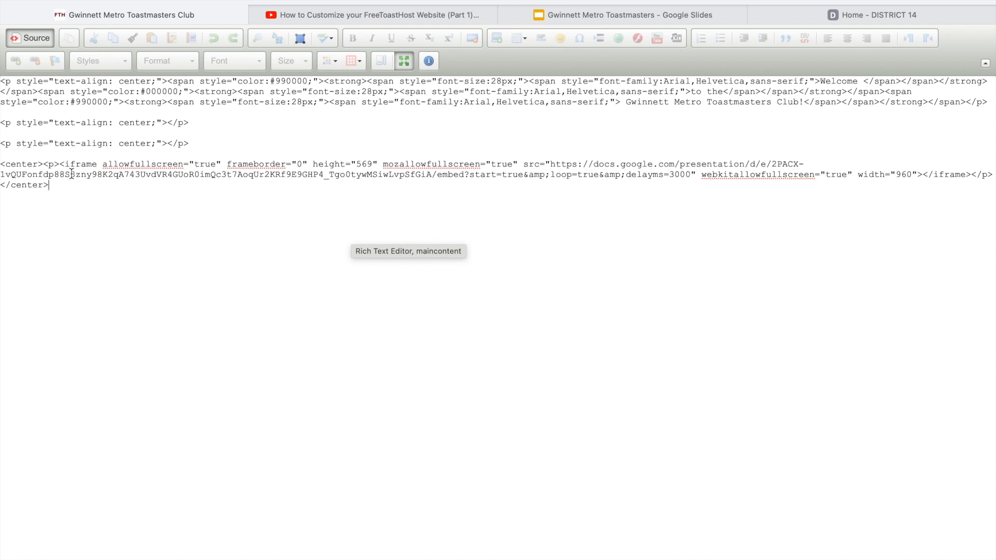
left_click(42, 42)
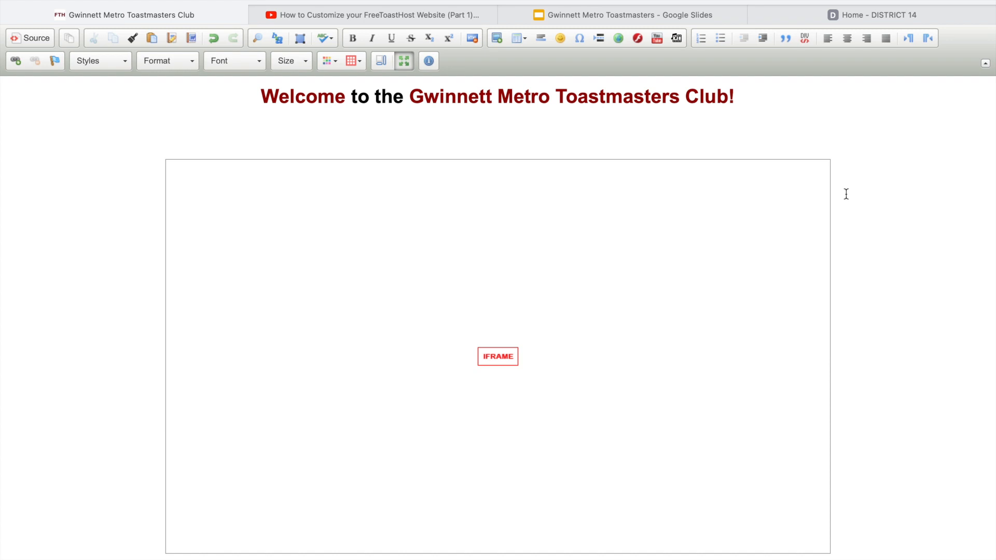
- Leave the full-screen editor, then save and close the settings with the centered slideshow
left_click(404, 62)
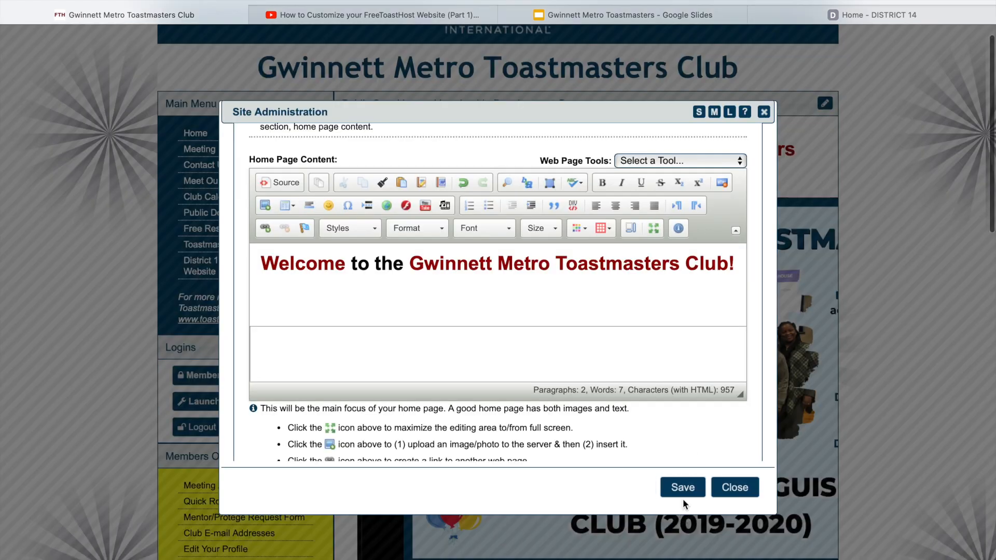
left_click(684, 497)
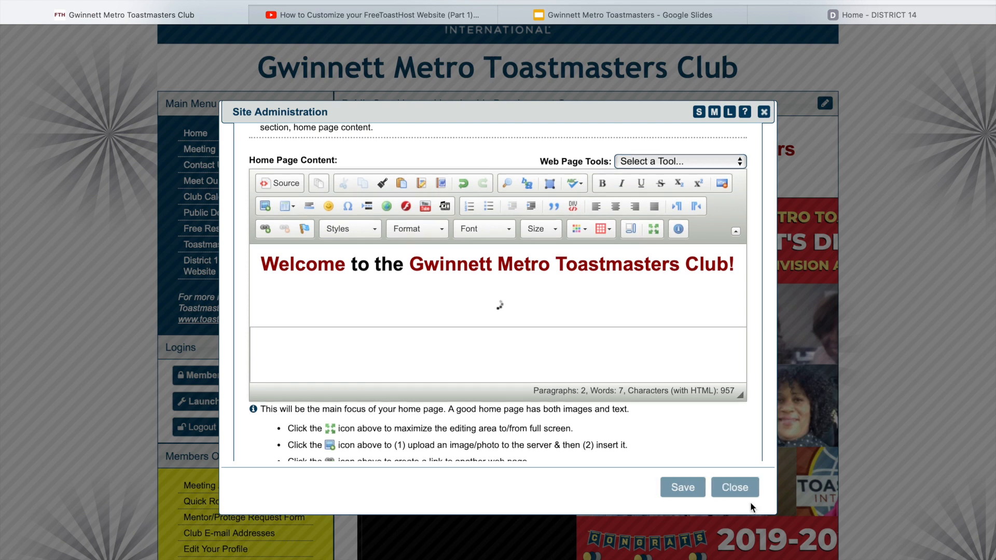
left_click(741, 493)
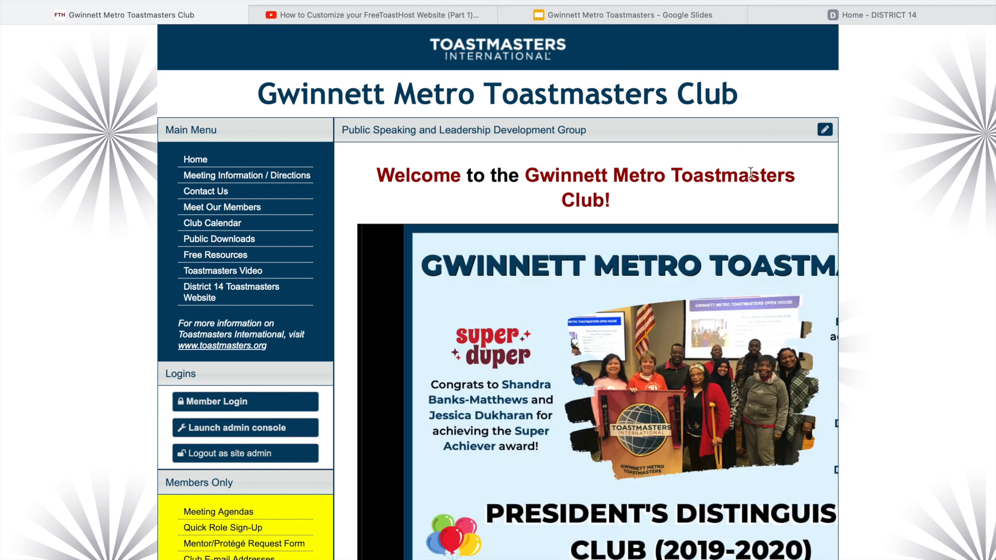
- Switch to the Google Slides presentation, set the embed slide size to Small (480x299), and copy the updated iframe code
left_click(713, 17)
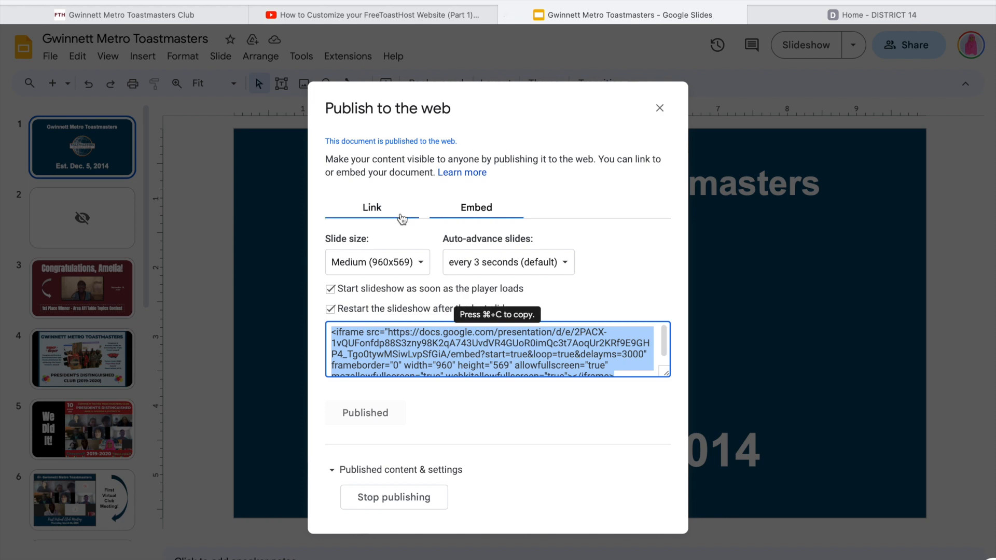
left_click(407, 265)
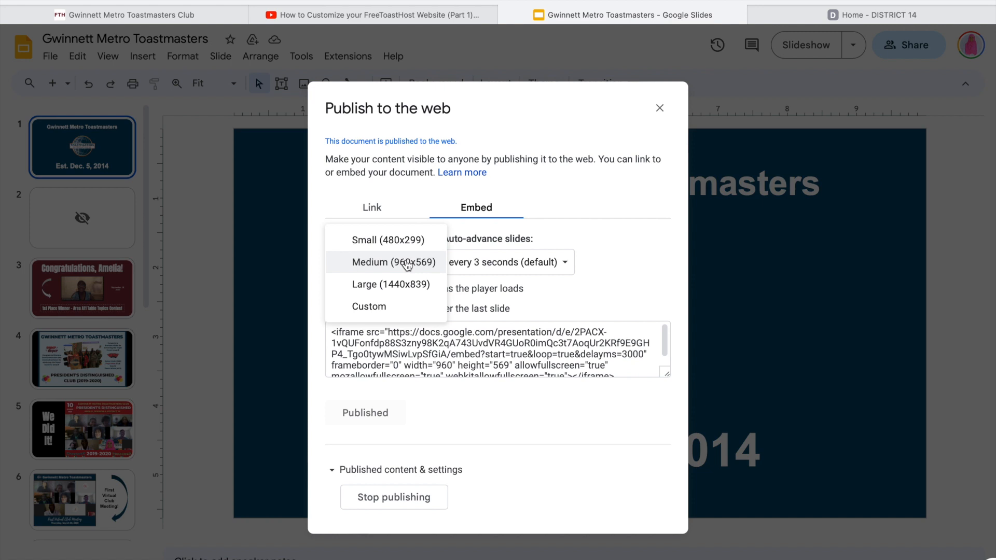
left_click(408, 242)
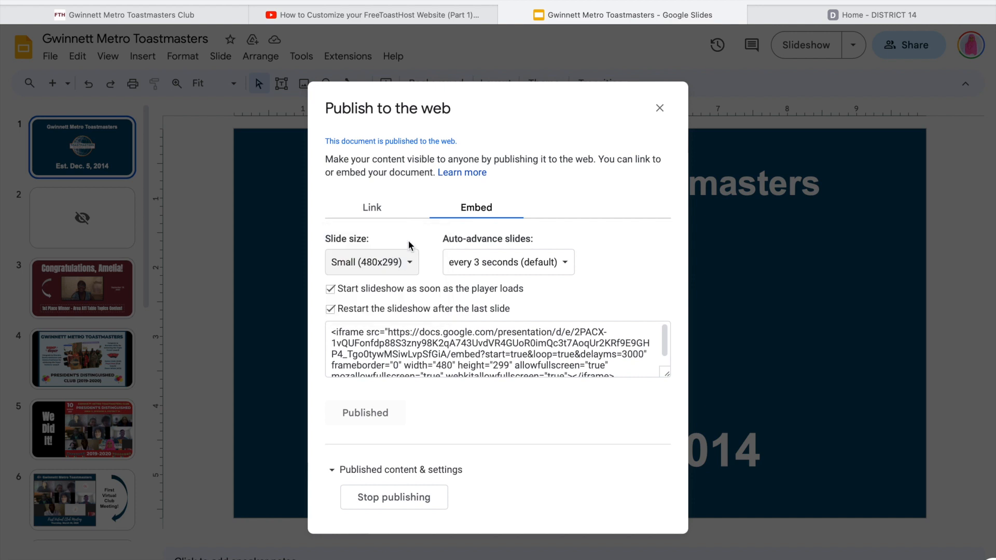
left_click(339, 335)
key("ctrl+c")
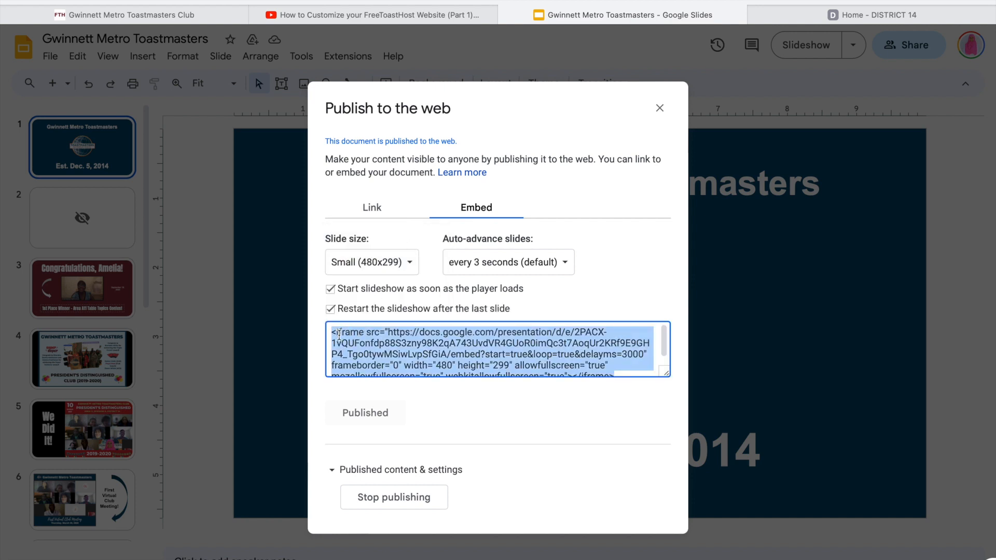
- Return to the club website, open the Home Page Content editor in full screen, and delete the oversized slideshow iframe
left_click(220, 16)
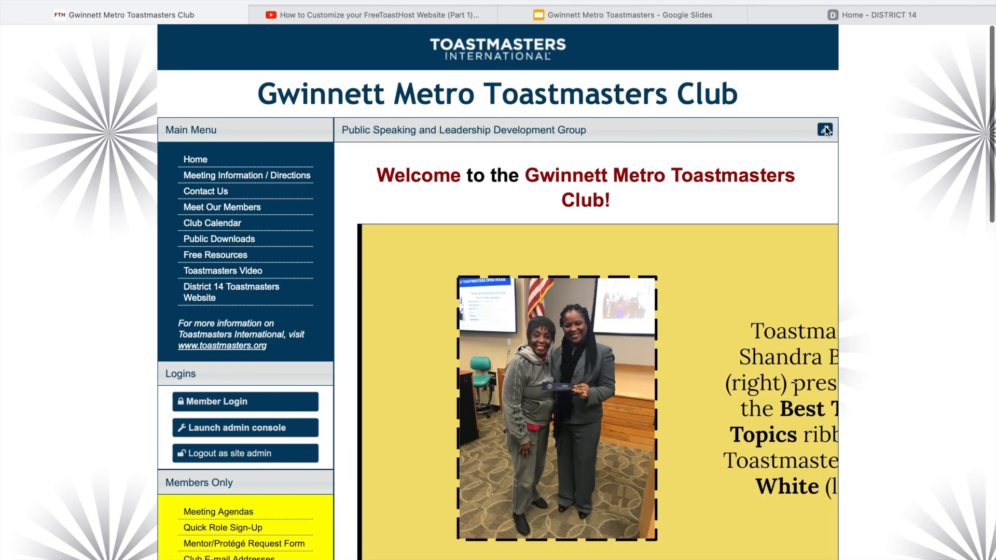
left_click(825, 130)
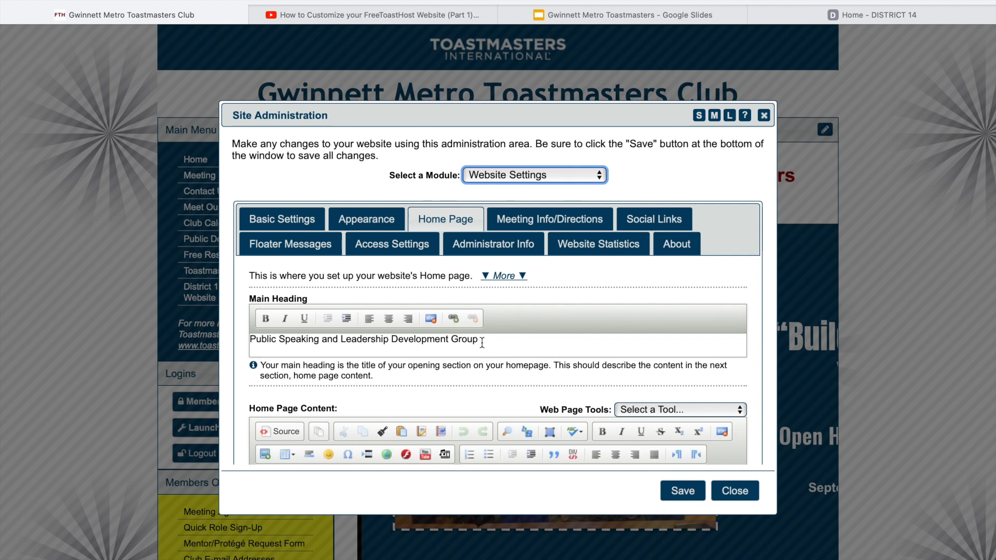
left_click_drag(242, 432, 239, 484)
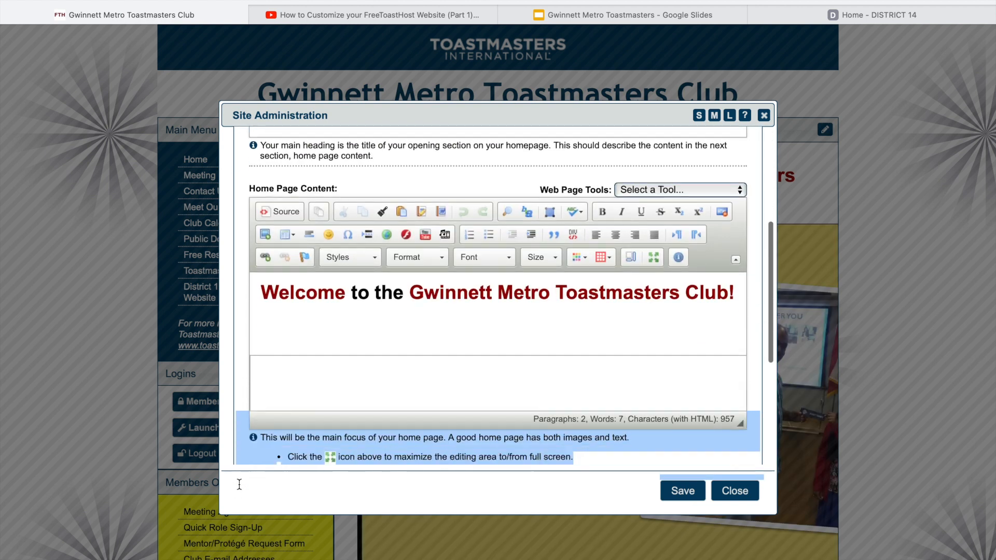
left_click(655, 259)
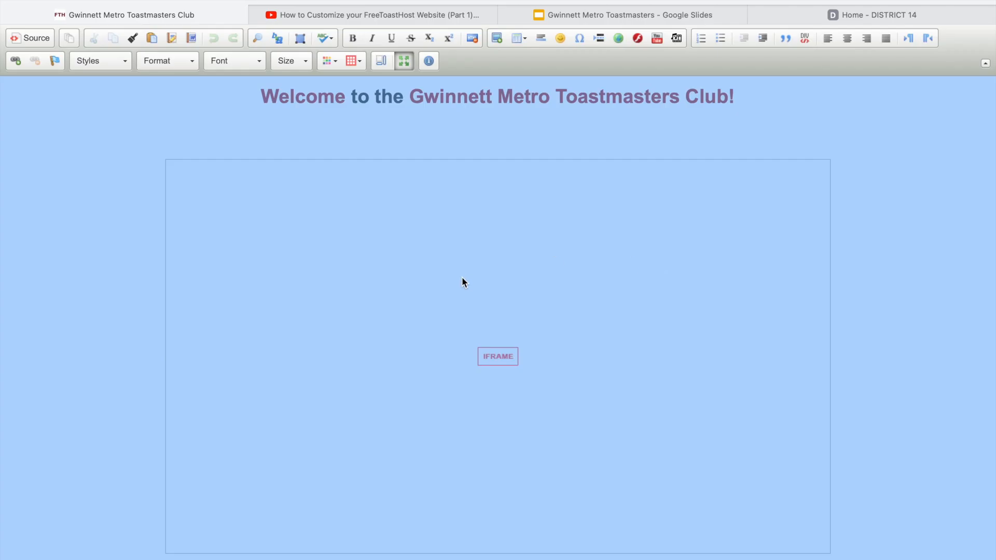
left_click(851, 208)
key("BackSpace")
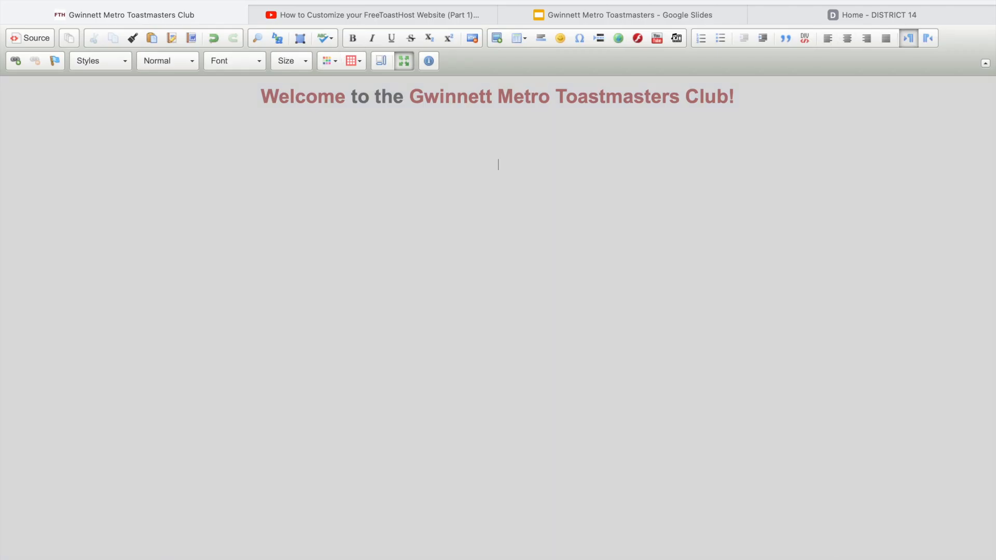
- Replace the leftover empty <center> block in the page source with the copied 480x299 slideshow embed code
left_click(34, 38)
left_click(61, 185)
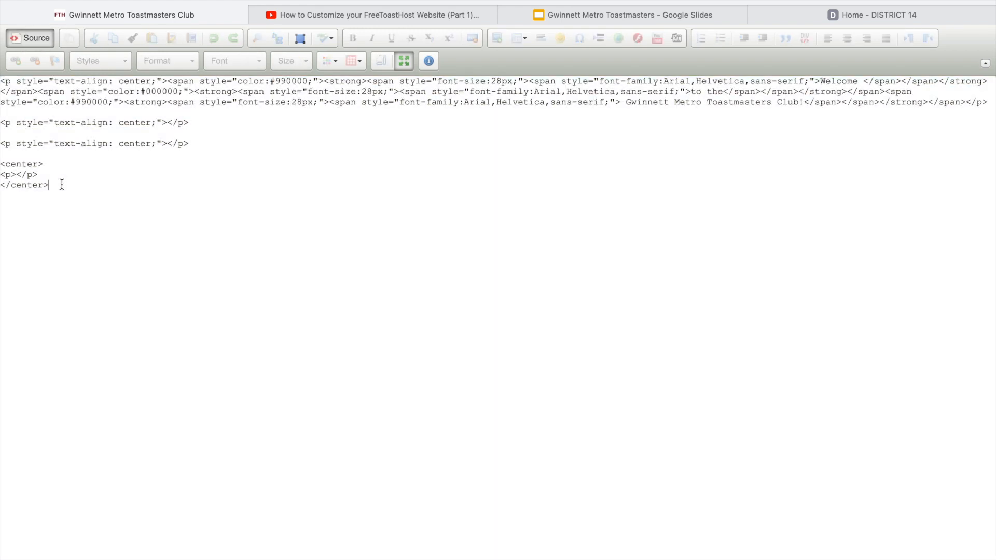
left_click_drag(61, 185, 7, 169)
key("BackSpace")
key("ctrl+v")
left_click(2, 166)
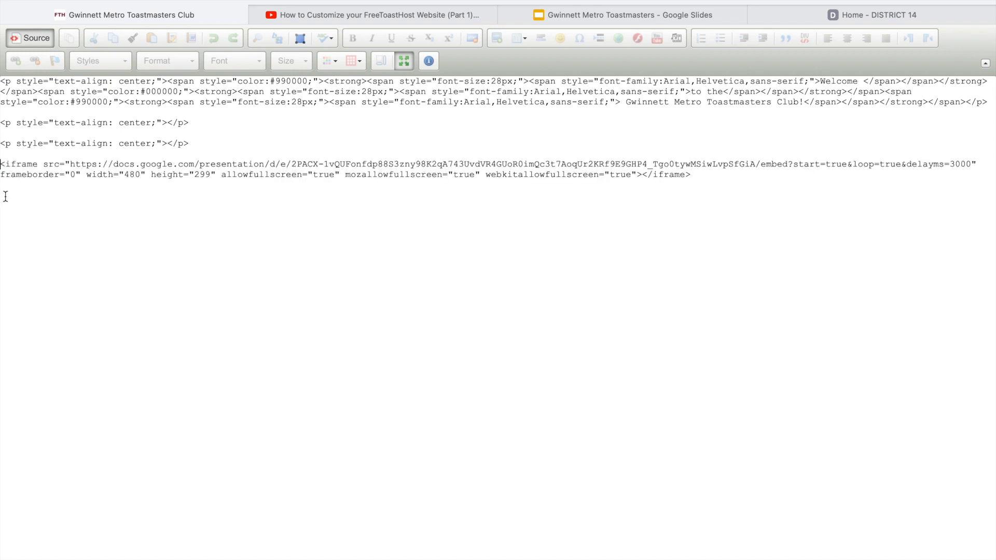
- Wrap the slideshow iframe in <center> and </center> tags in the page source, and return to the visual view
type("<center>")
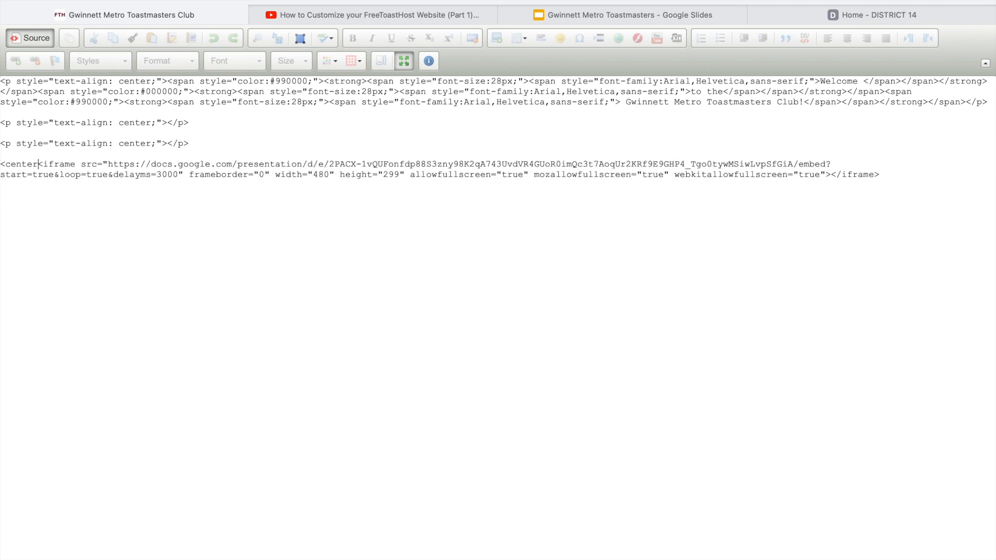
left_click(802, 196)
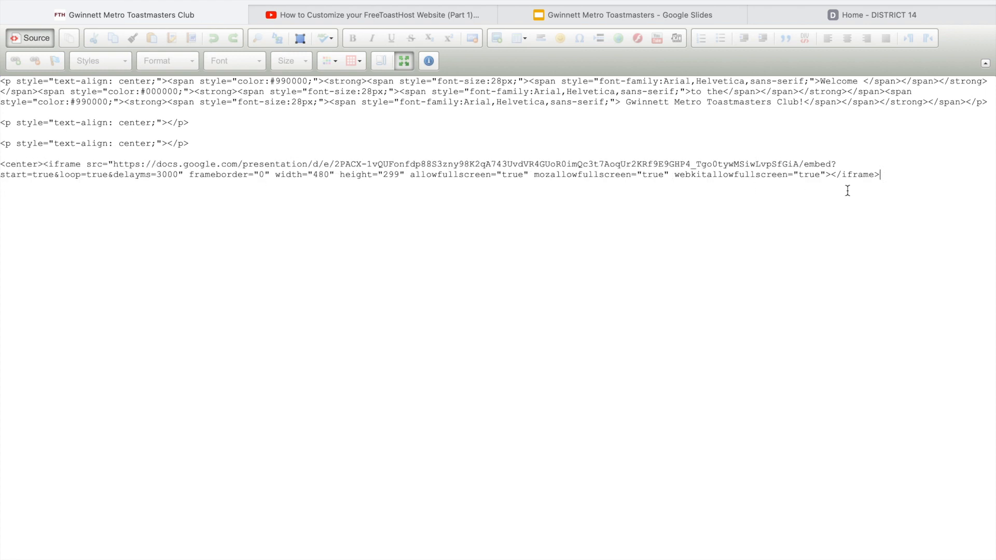
type("</center>")
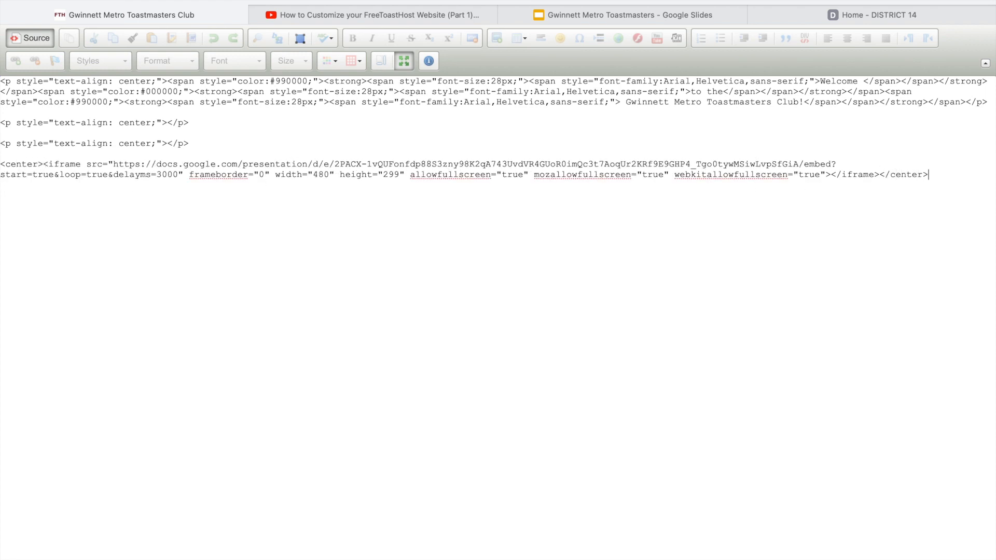
left_click(29, 39)
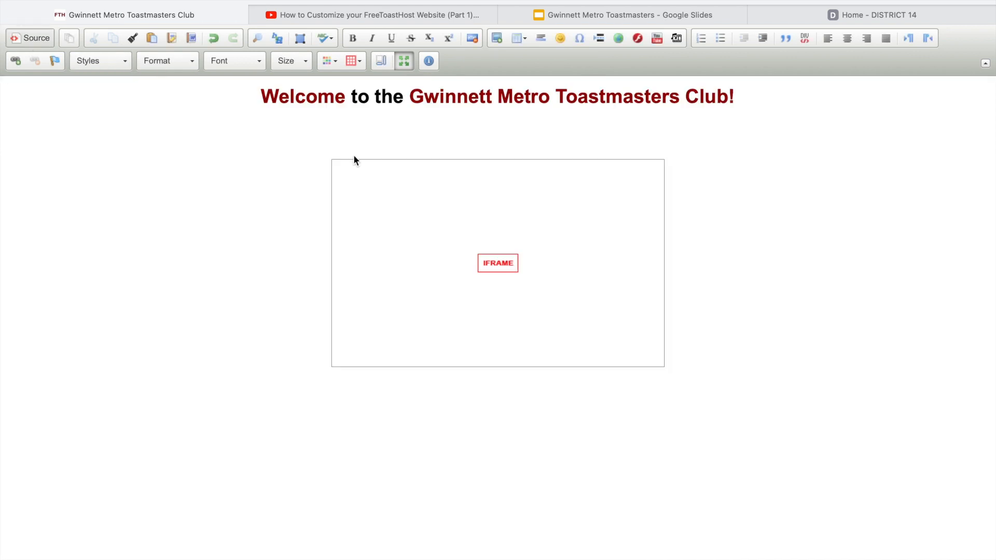
- Exit the full-screen editor, save the home page with the 480x299 slideshow, and close Site Administration
left_click(408, 60)
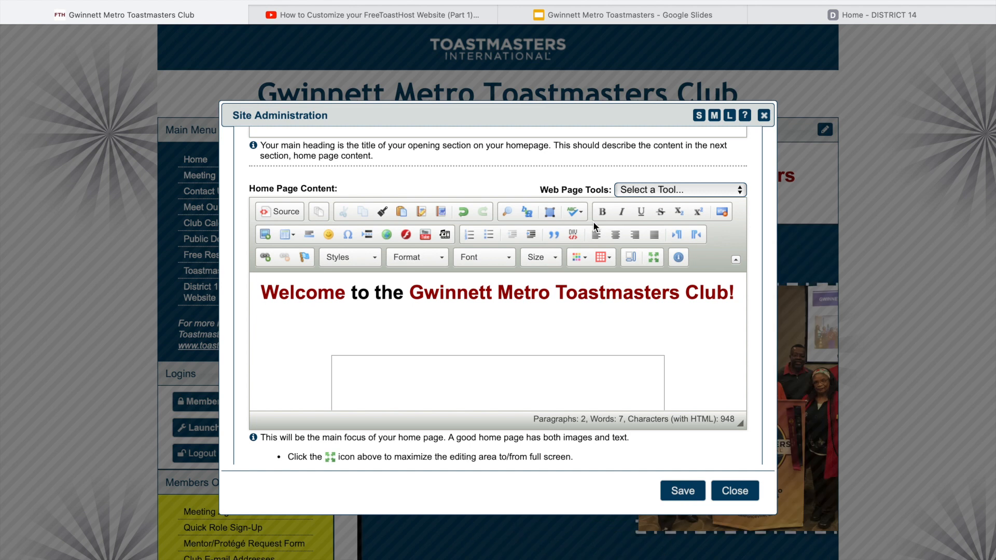
left_click(684, 491)
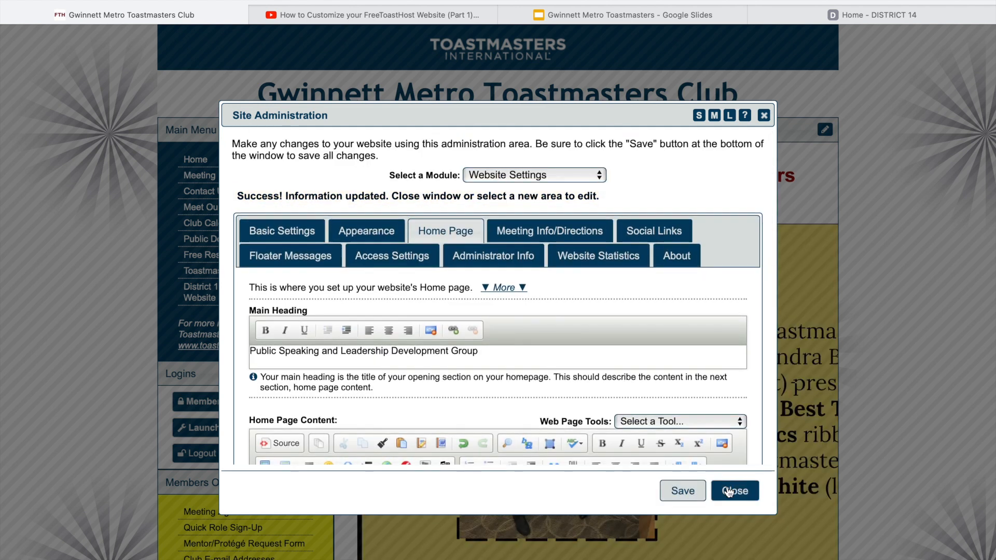
left_click(737, 491)
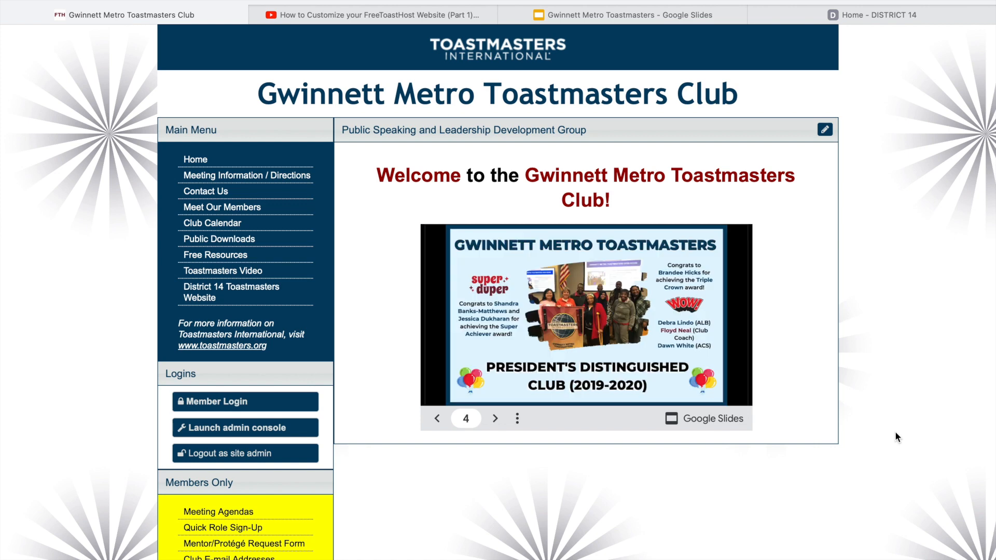
- Switch to the Google Slides presentation and examine the embed slide size choices, including Custom
left_click(684, 16)
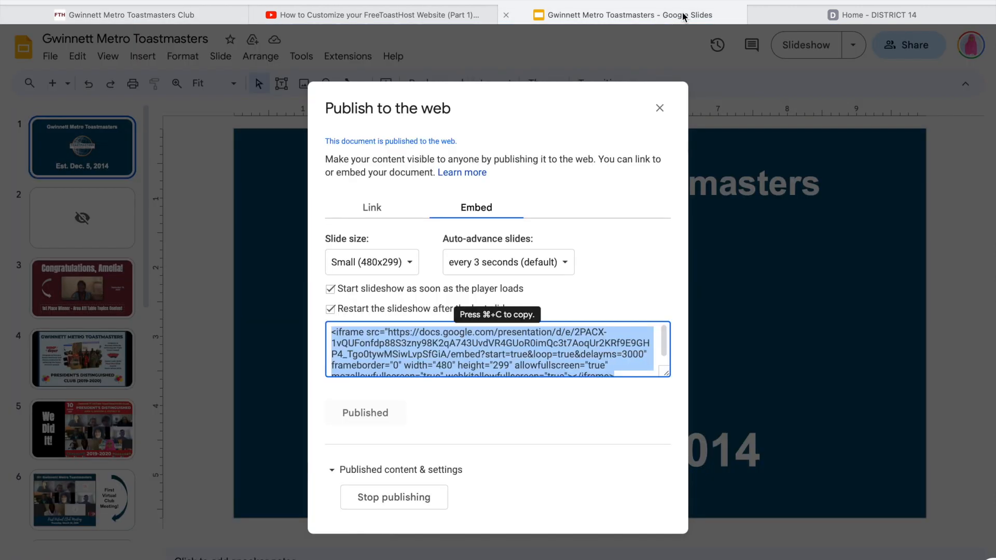
left_click(408, 262)
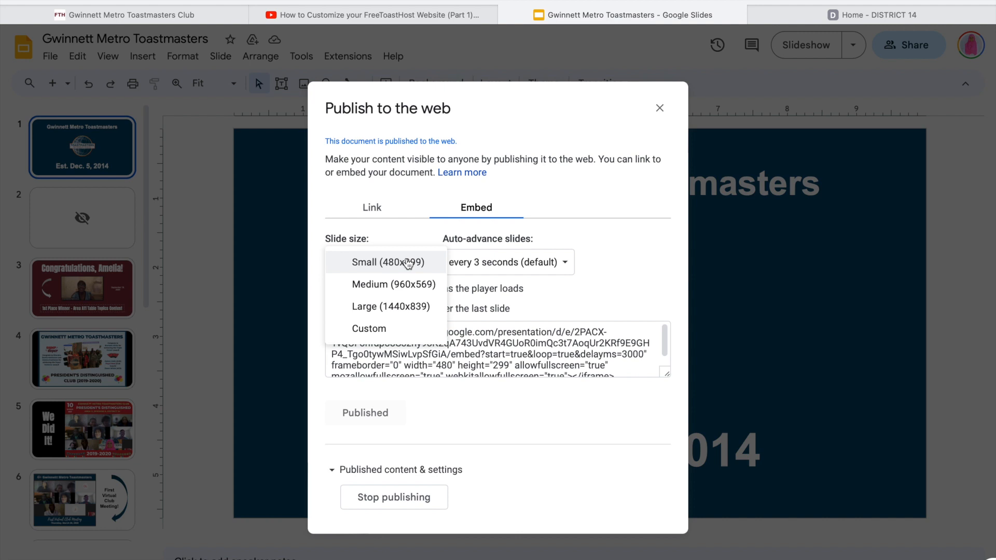
left_click(399, 330)
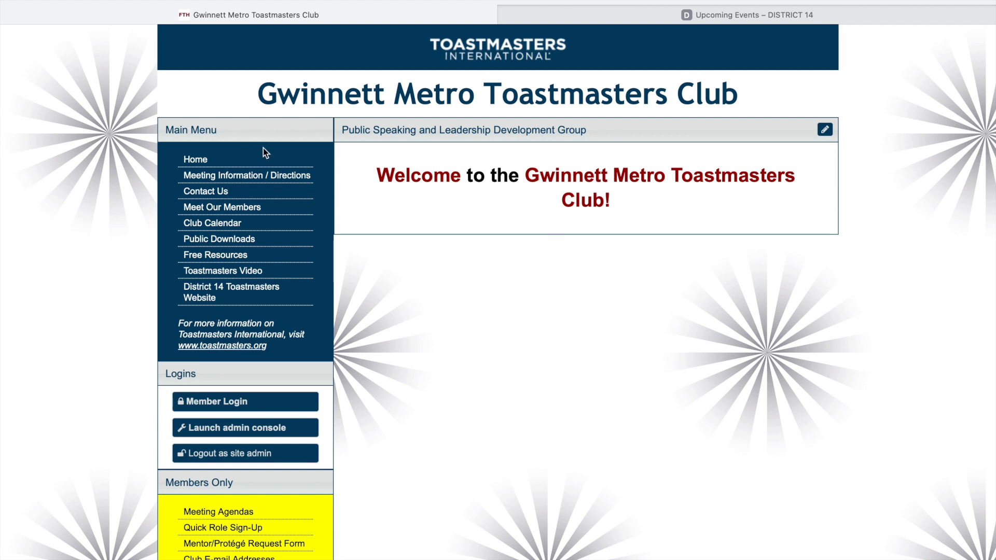
- Launch the club website's admin console and open the Custom Web Pages module with Create New Page selected
left_click(288, 435)
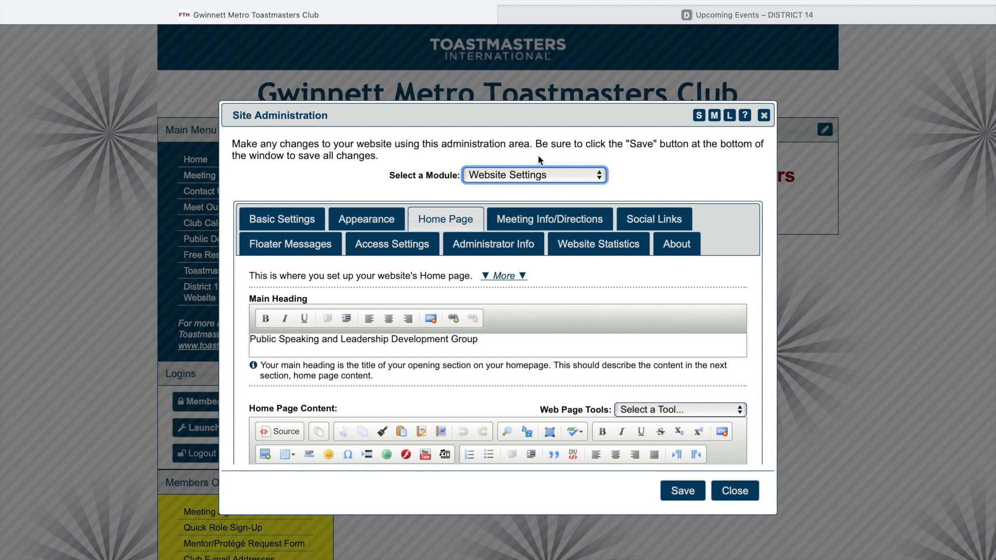
left_click(502, 179)
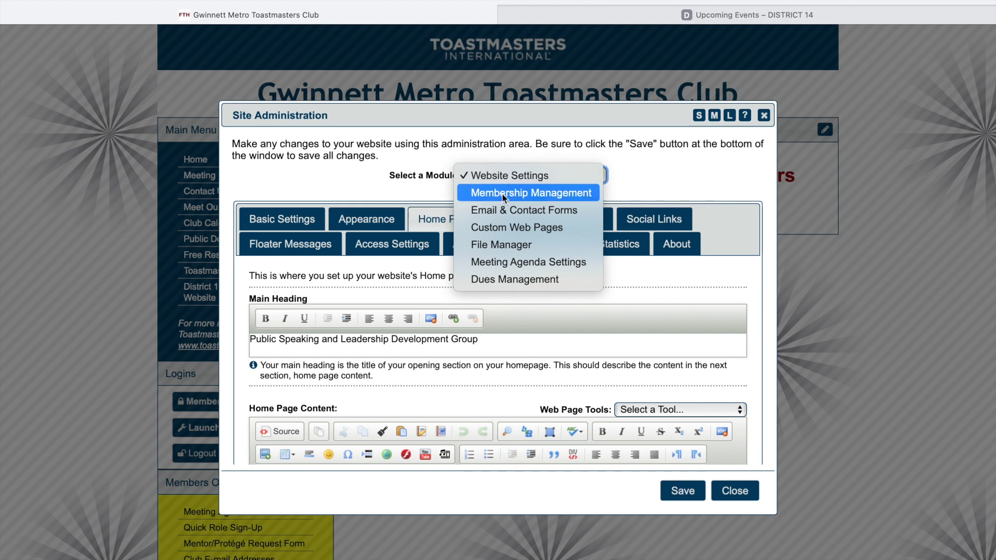
left_click(503, 229)
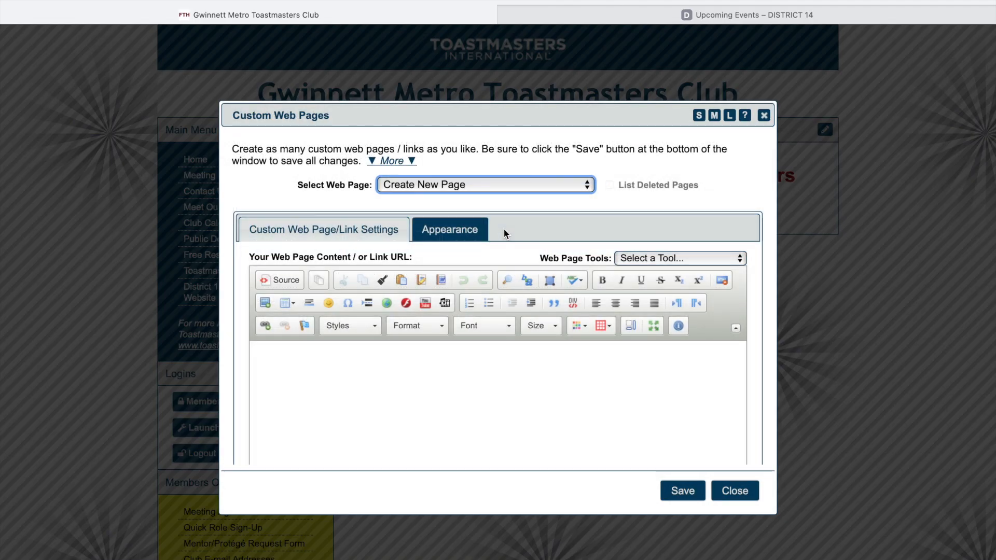
left_click(265, 203)
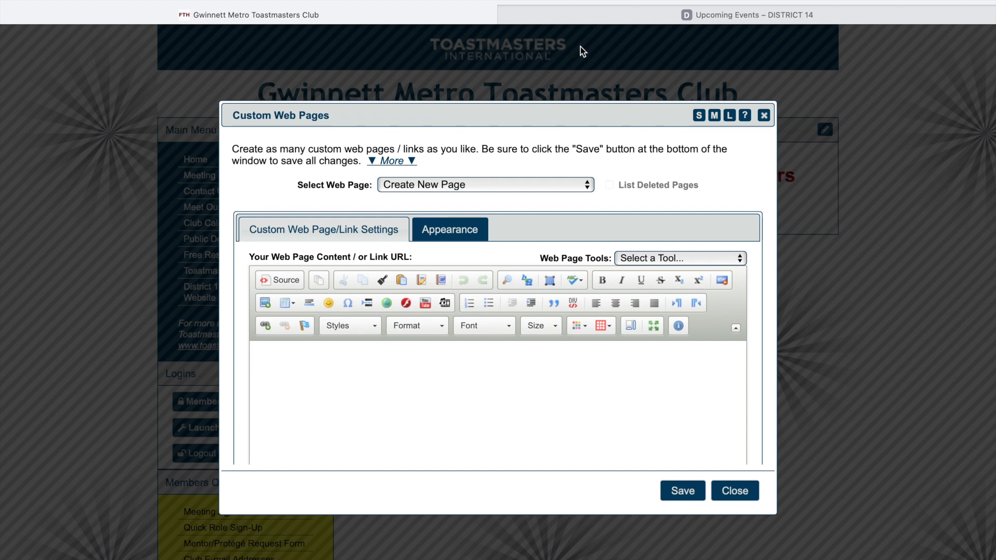
left_click(575, 15)
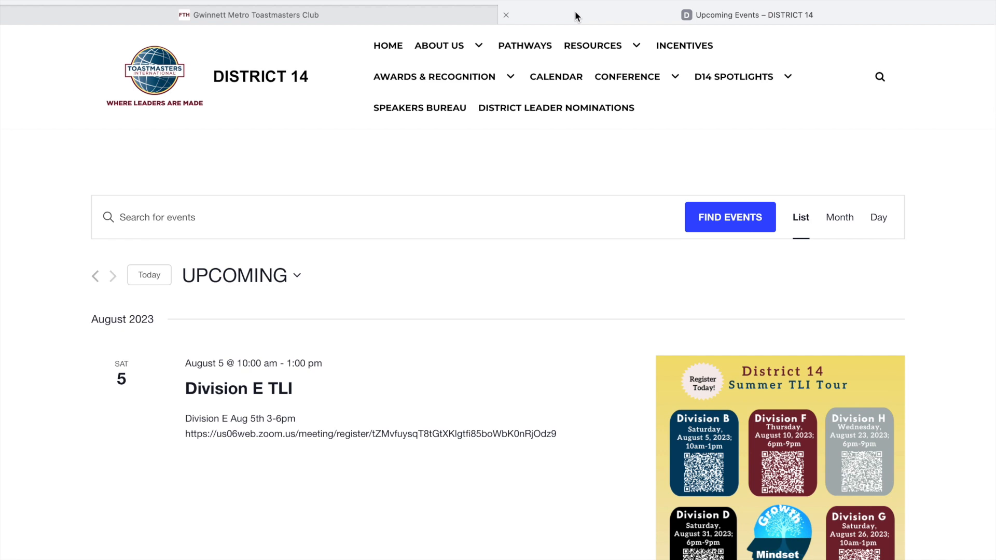
left_click(574, 1)
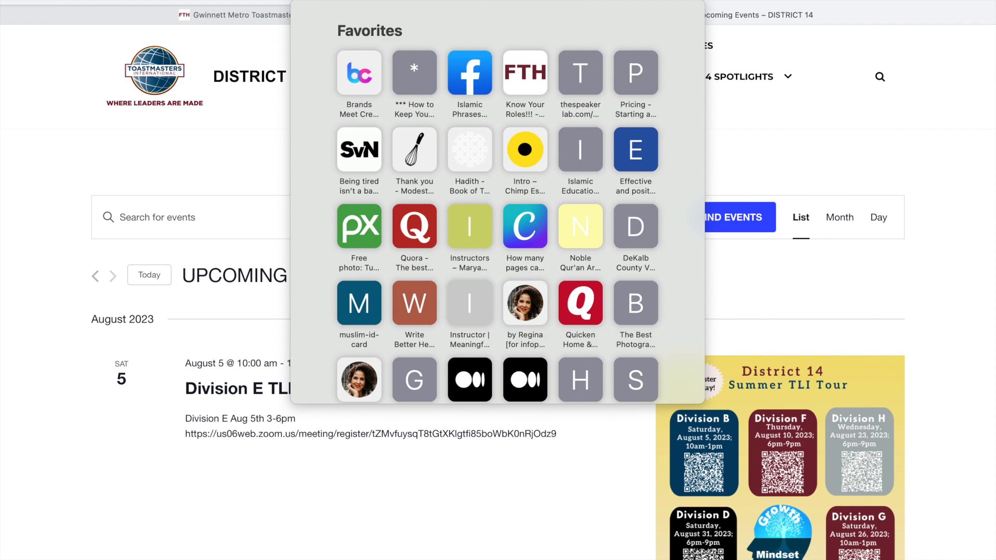
left_click(257, 51)
left_click(288, 10)
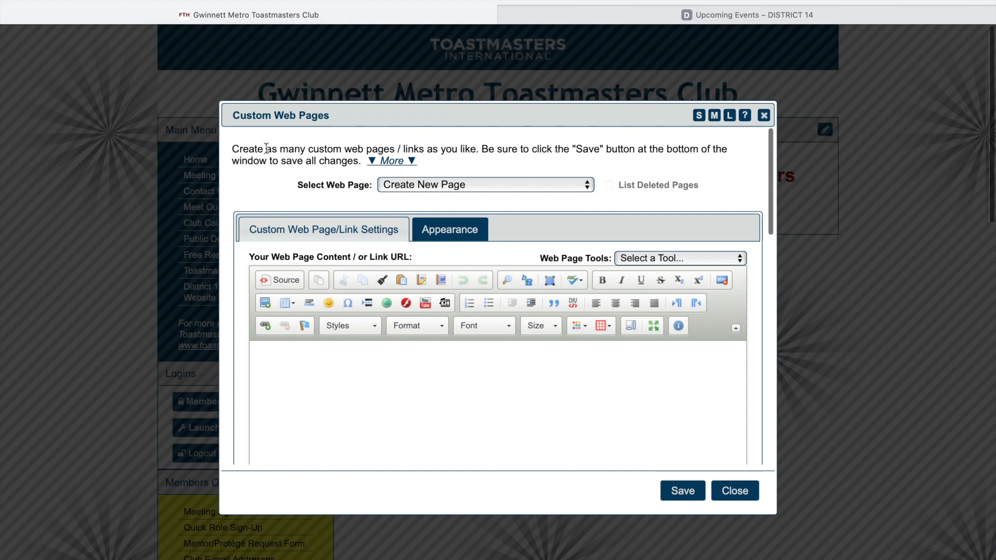
left_click(374, 379)
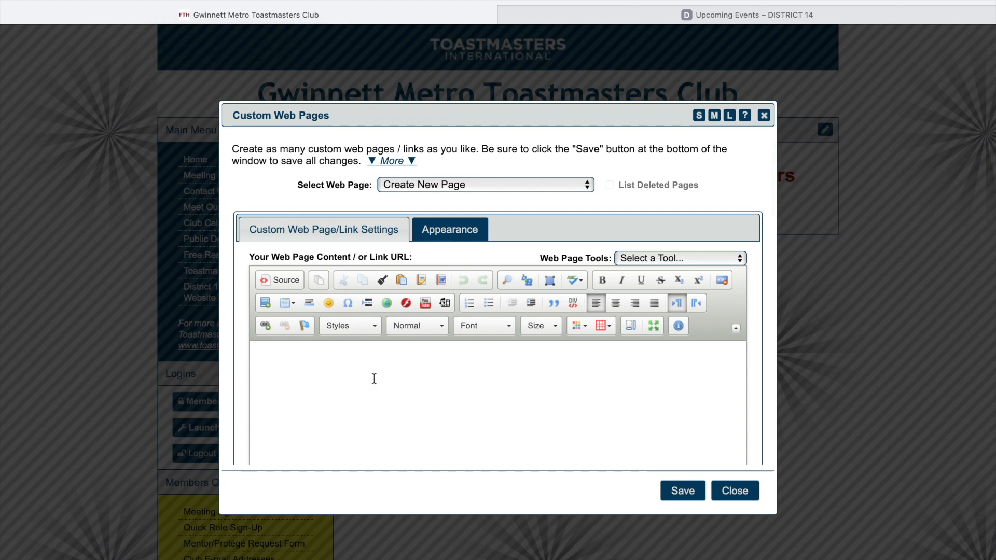
type("https://www.d14toastmasters.org/calendar/")
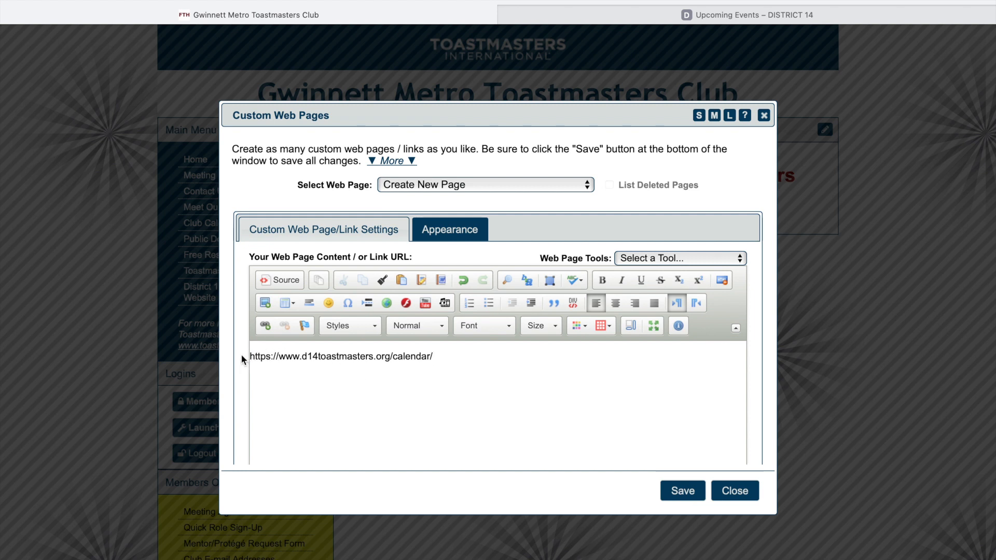
- Set the link title of the new custom page to "District 14 Calendar"
scroll(766, 321, "down", 3)
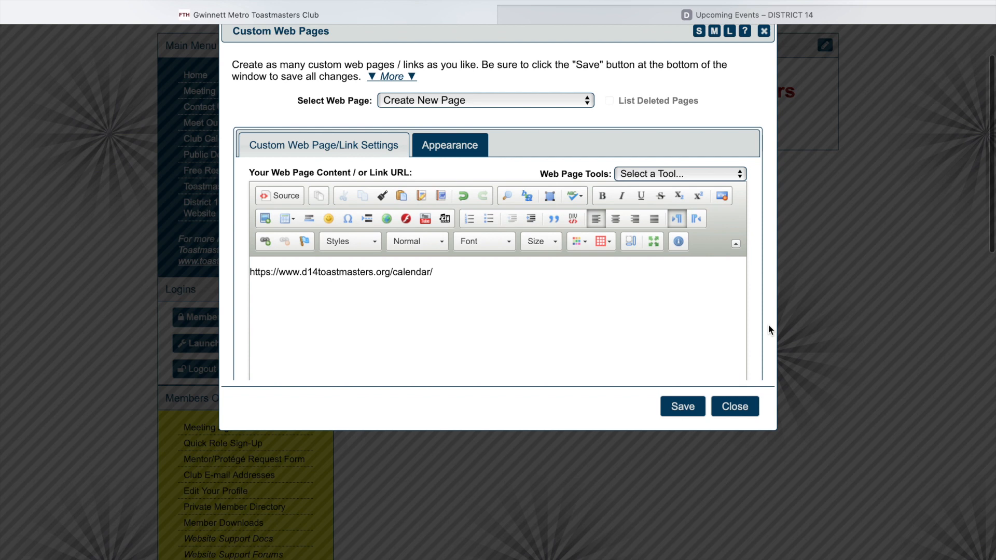
left_click_drag(753, 353, 746, 391)
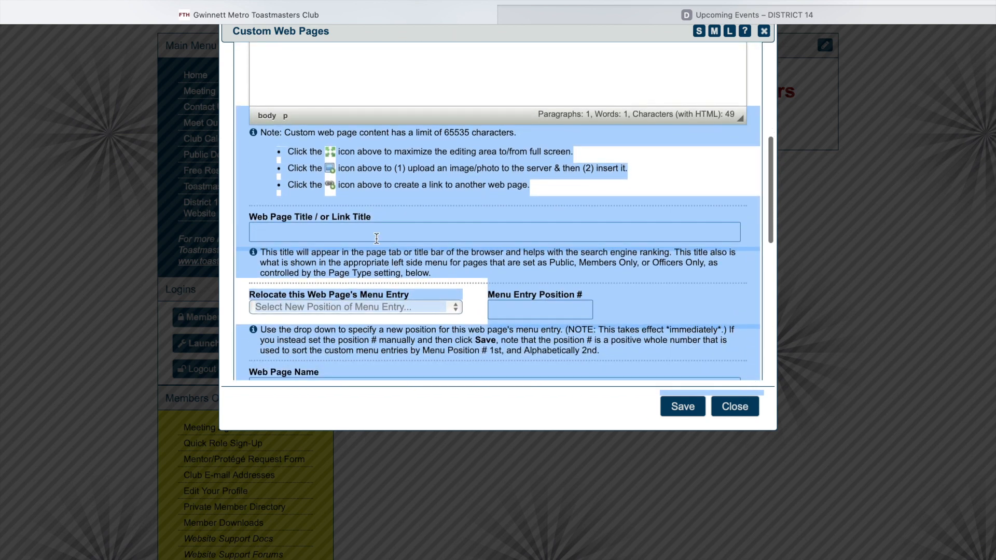
left_click(359, 224)
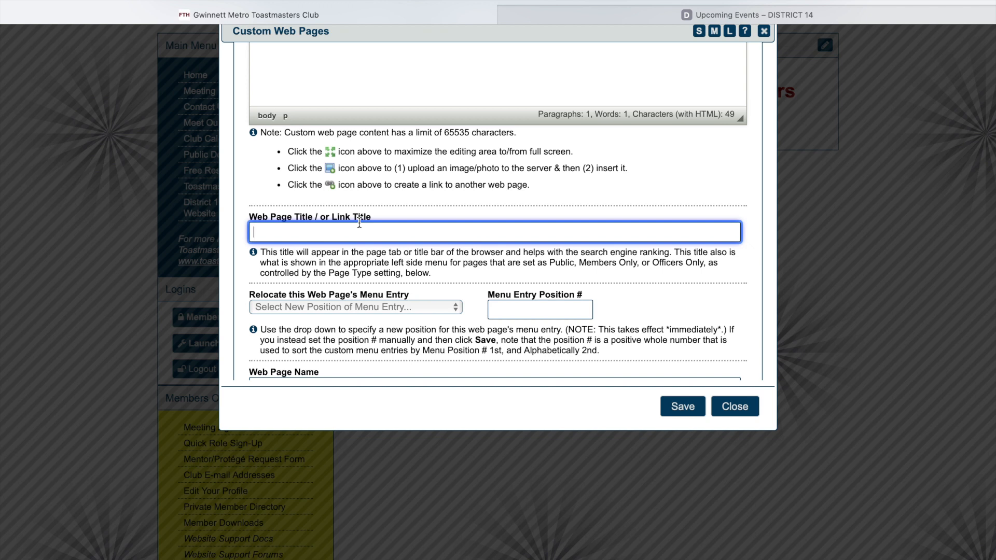
type("District 14 Calendar")
left_click(241, 215)
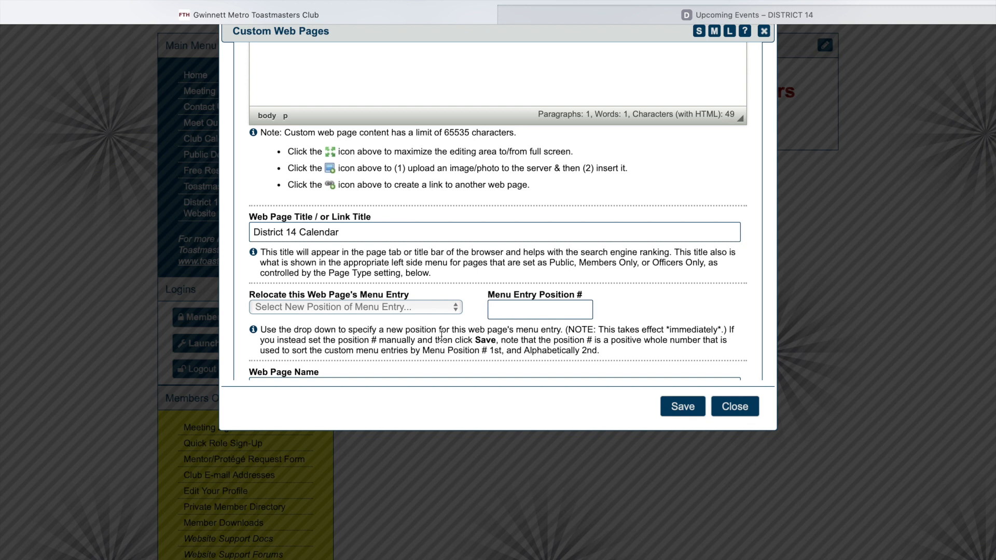
- Leave the remaining page fields blank, save the District 14 Calendar link, and close Custom Web Pages and Site Administration
left_click(404, 352)
left_click_drag(404, 351, 398, 389)
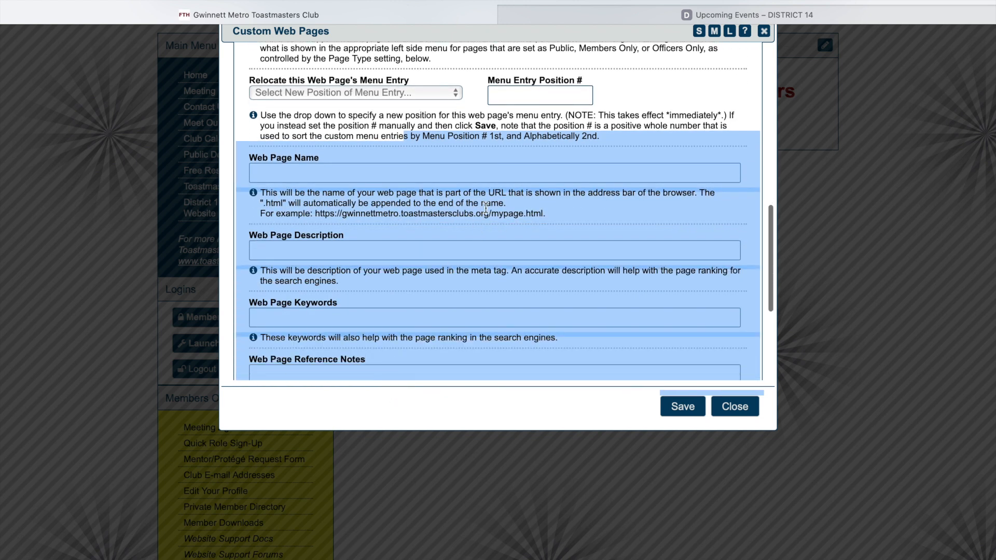
left_click(331, 220)
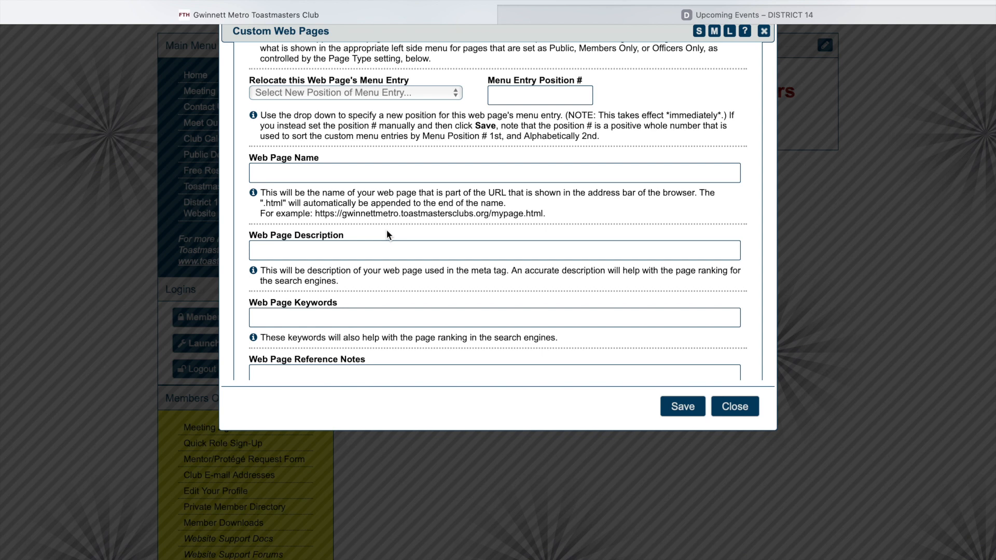
left_click(681, 407)
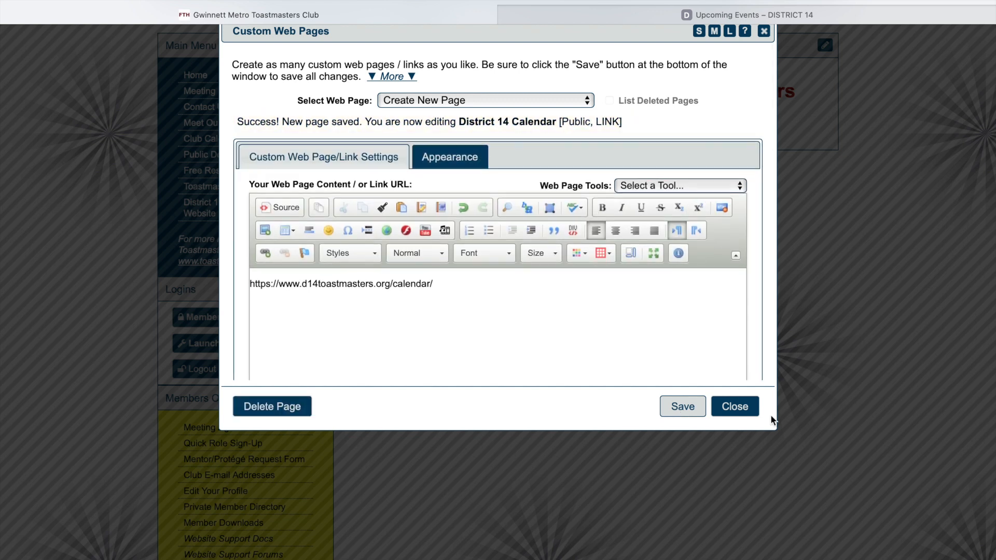
left_click(736, 409)
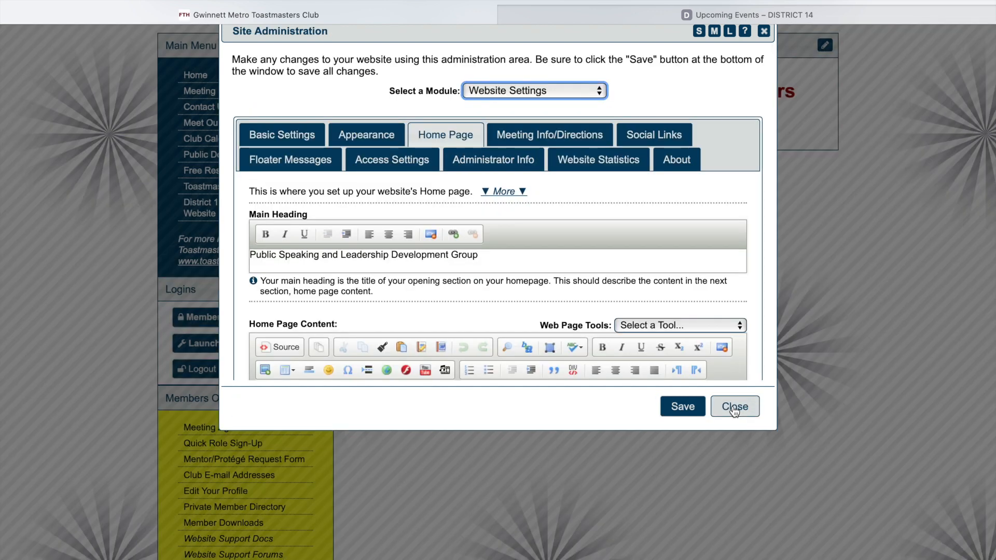
left_click(734, 410)
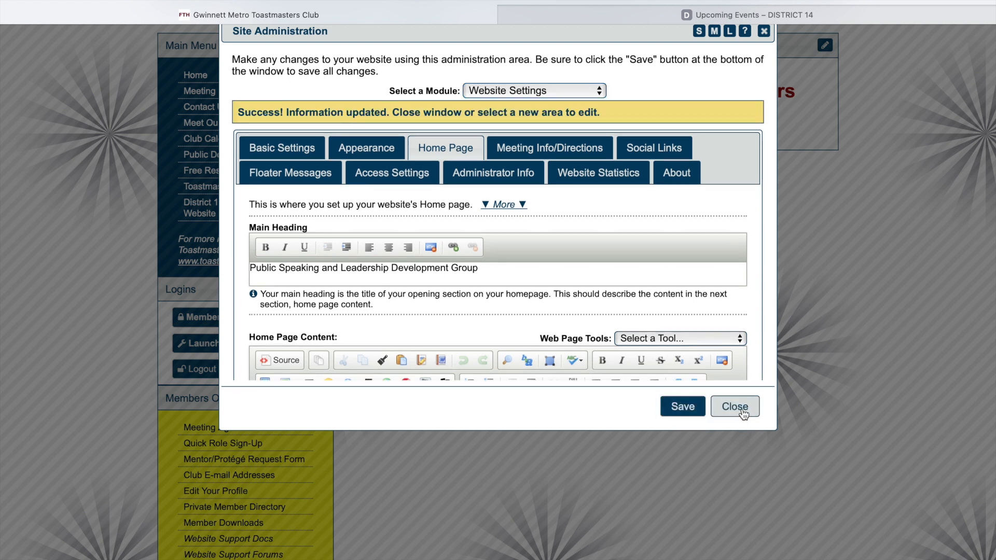
left_click(744, 411)
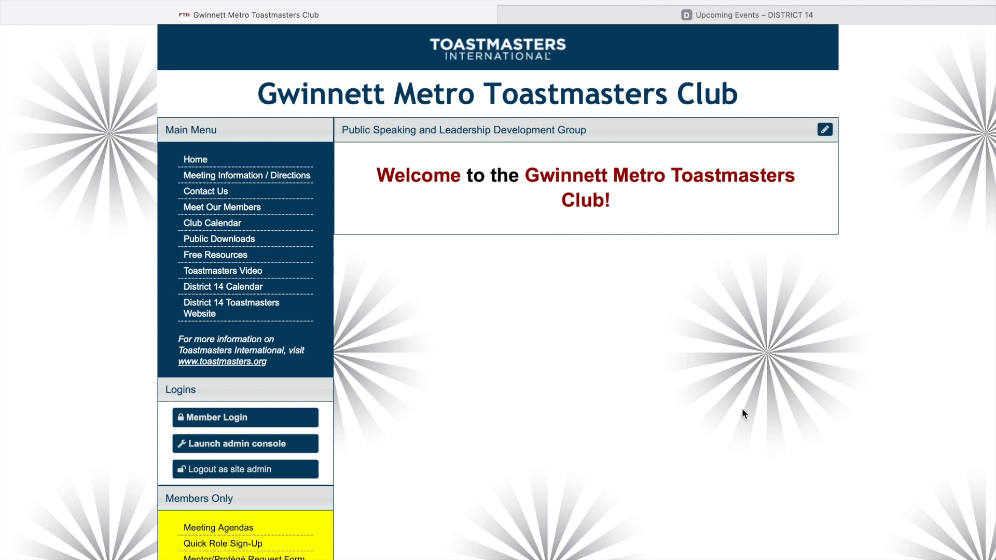
- Close the old District 14 tab, test the District 14 Calendar link in the Main Menu, and return to the club website
left_click(506, 13)
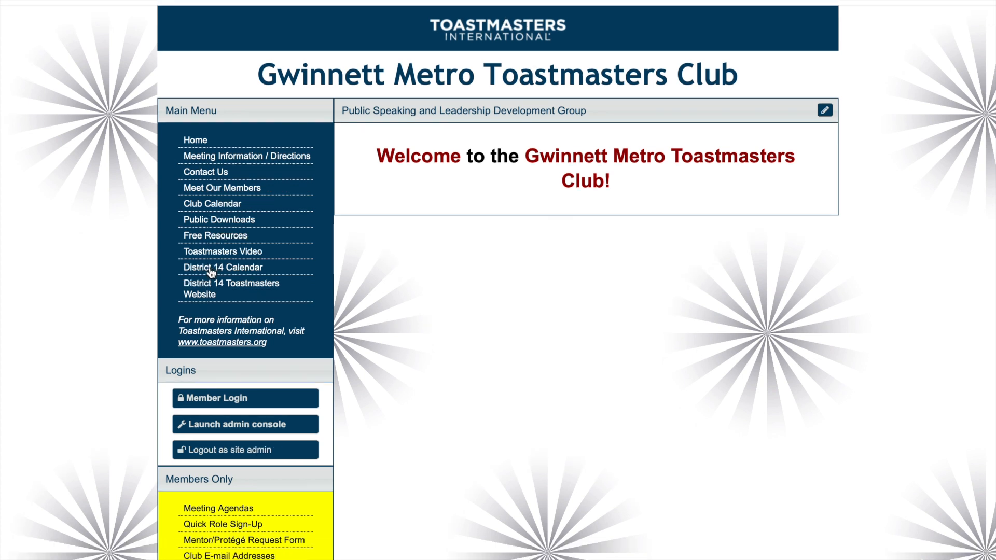
left_click(211, 269)
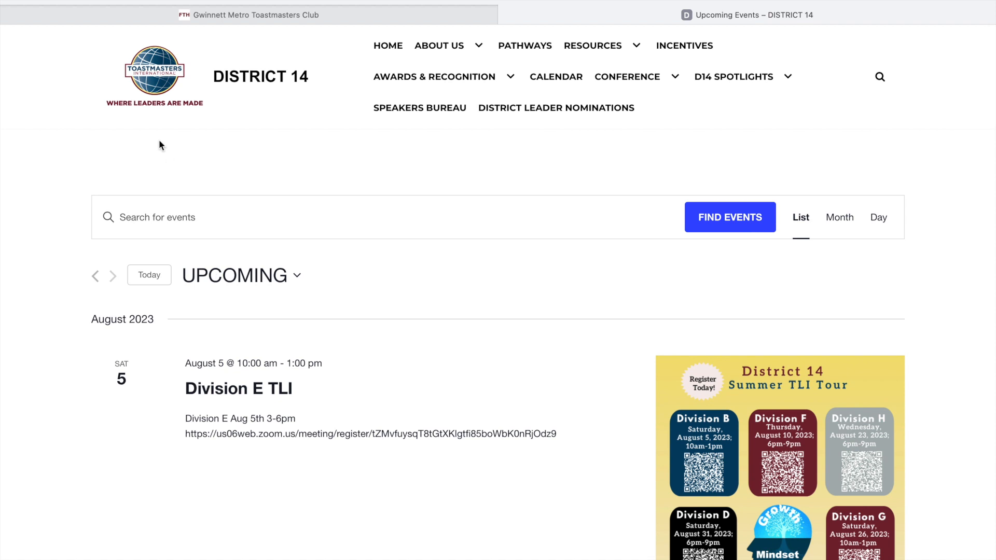
left_click(240, 13)
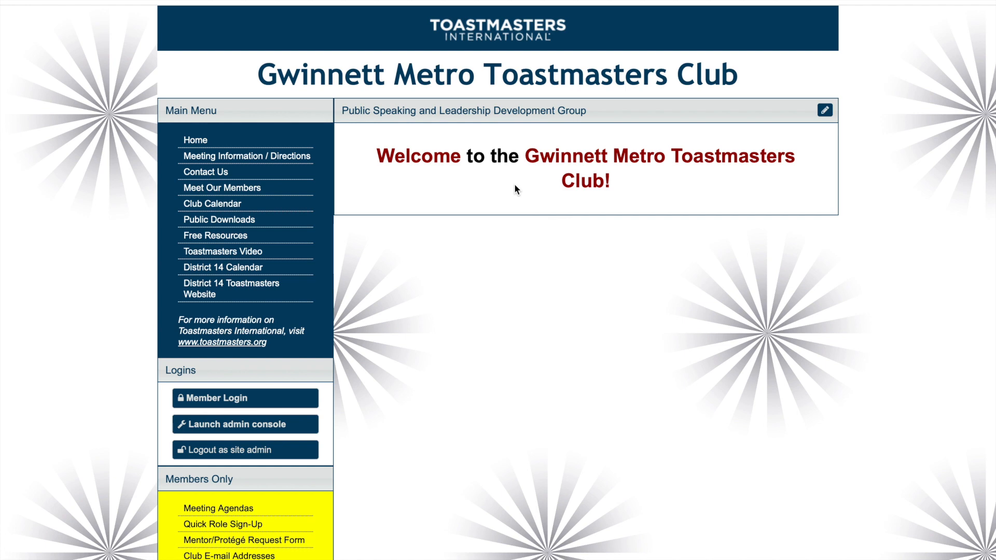
- Reopen the admin console and go to the Custom Web Pages module to start another new page
left_click(285, 433)
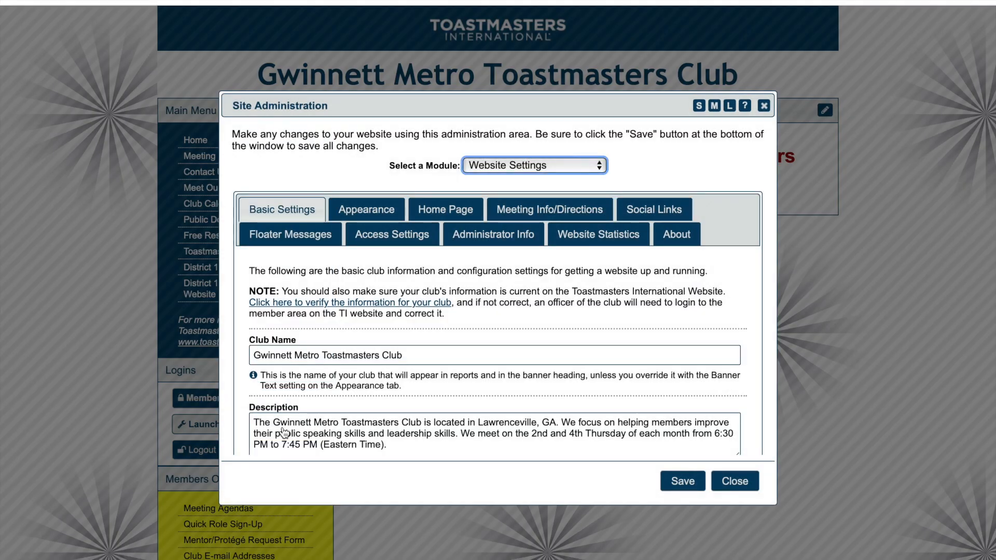
left_click(481, 170)
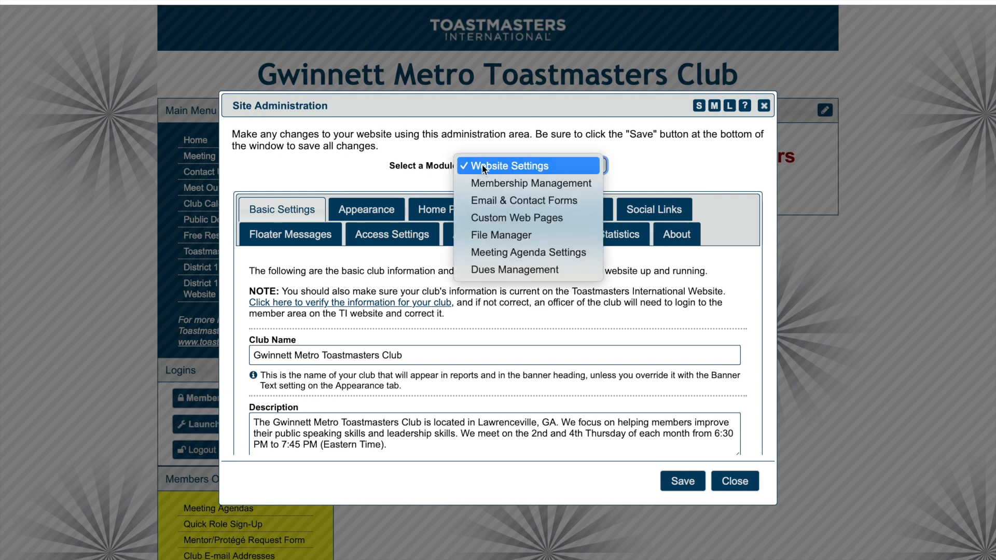
left_click(497, 218)
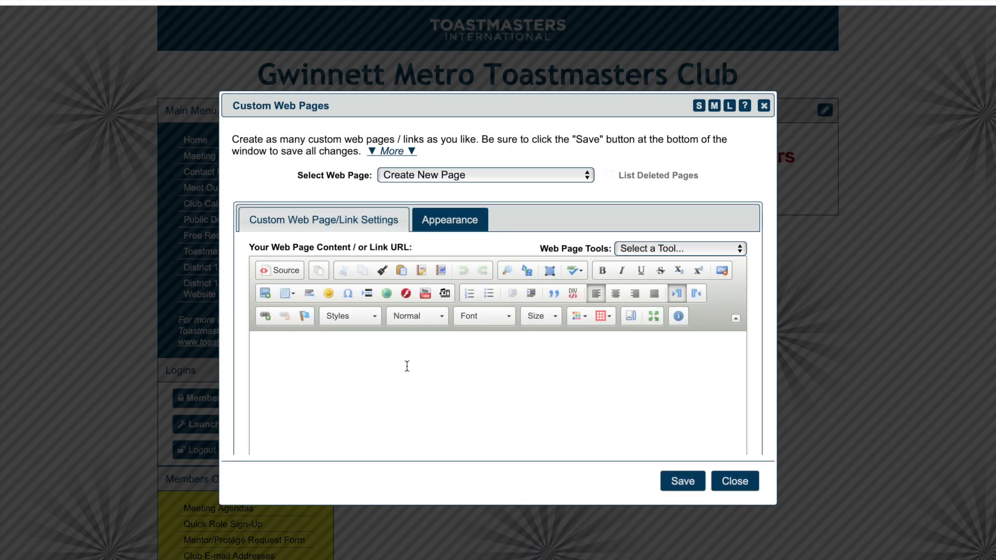
- Enter the heading "FAQ about Gwinnett Metro Toastmasters" and the question "When does your club meet?" in the new page's content
type("FAQ")
type("about Gwinnett Metro Toastmasters")
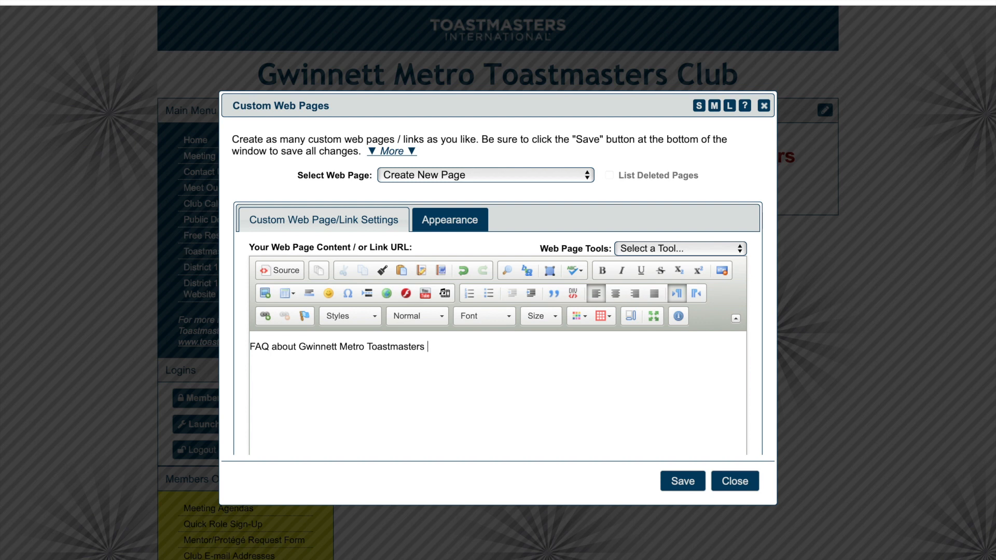
key("Return")
type("When does your club meet?")
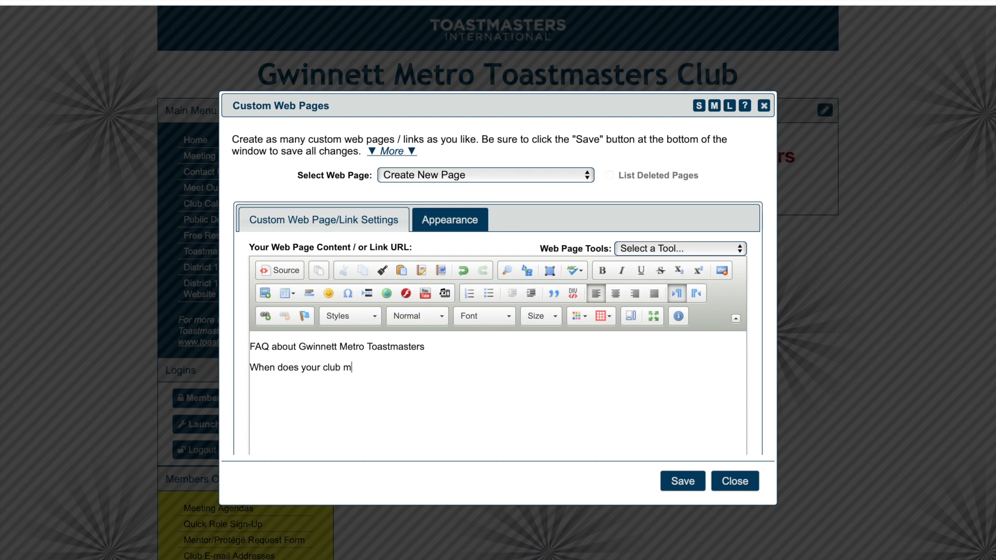
- Add the answer "We meet every 2nd and 4th Thursday at 6:00 PM (Eastern Time)." and prefix the two lines with "Q:" and "A:"
key("Return")
type("We")
left_click(251, 367)
type("Q:")
left_click(249, 390)
type("A:")
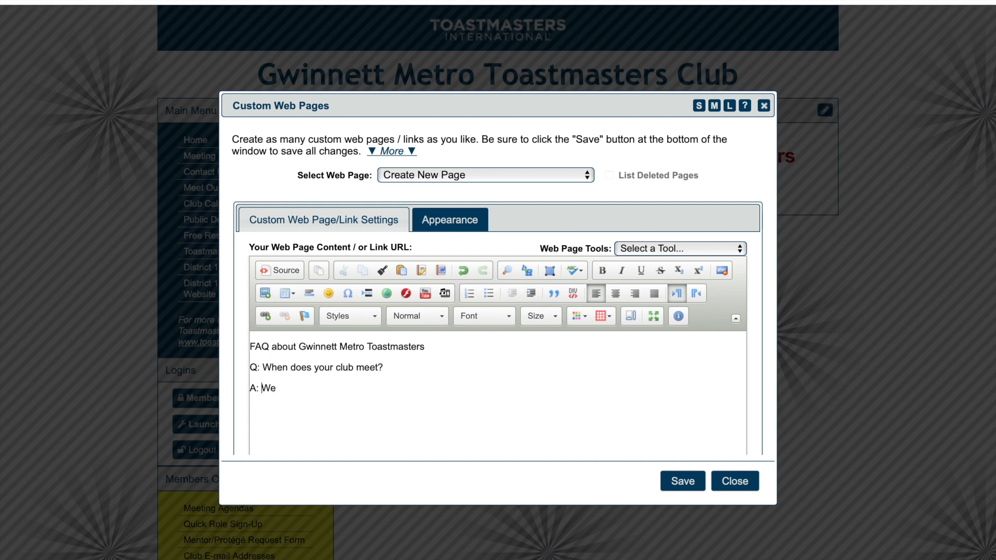
left_click(290, 390)
type("meet every 2nd and 4th Thursday a")
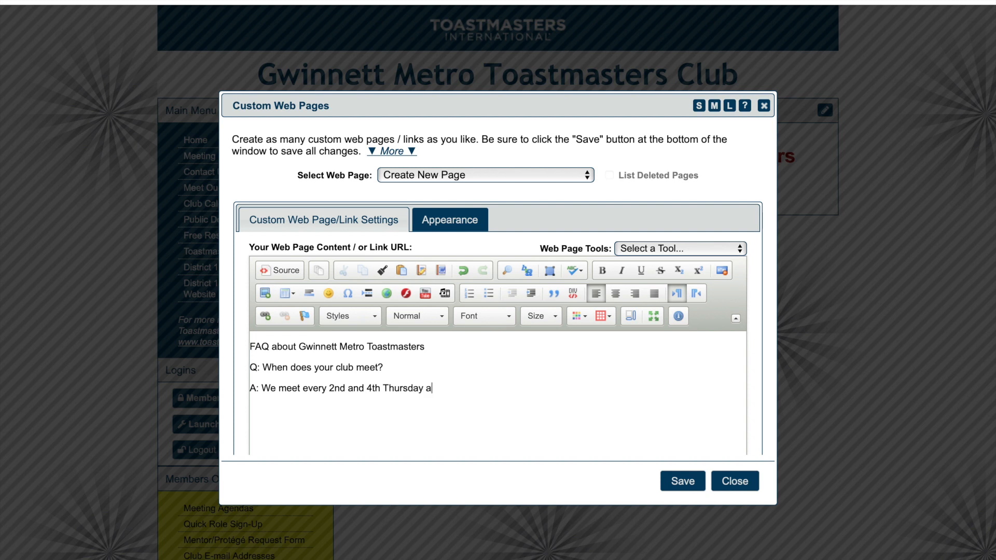
type("t 6:00 PM (Eastern Time).")
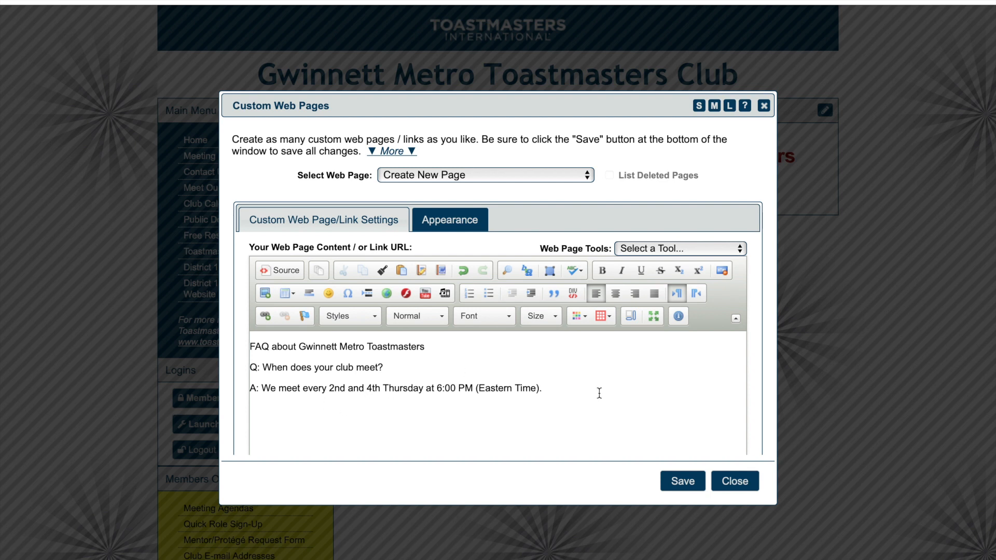
- Set the new page's title to "FAQs"
left_click_drag(761, 382, 696, 427)
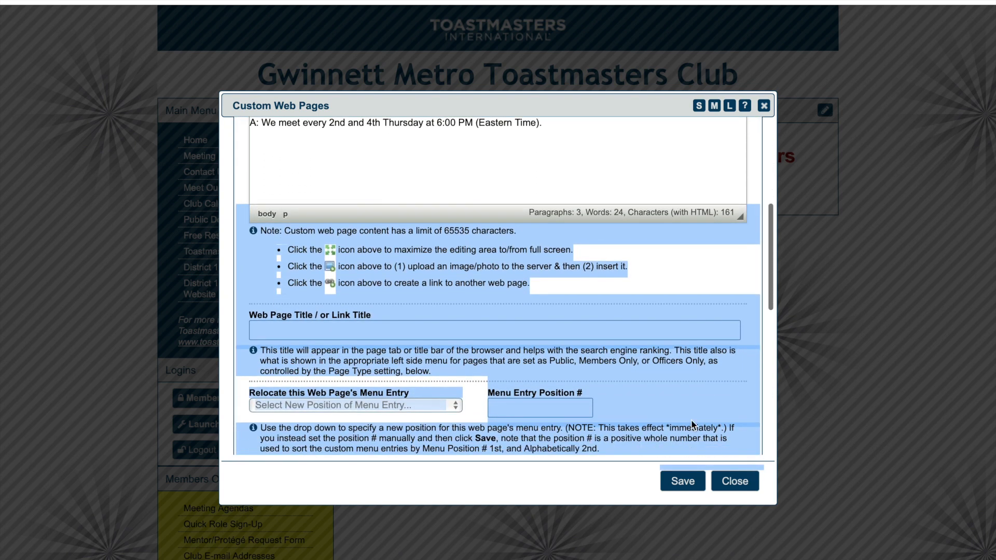
left_click(422, 328)
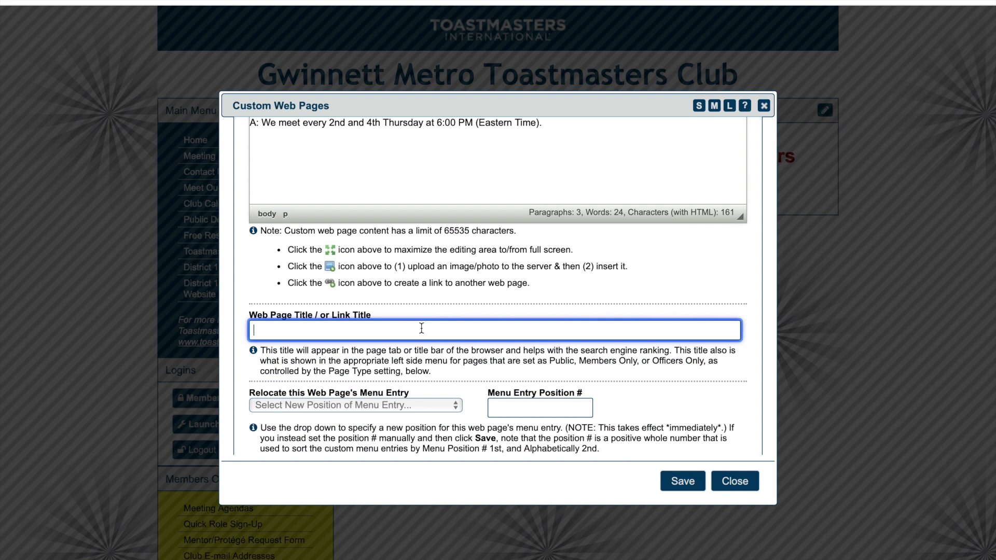
type("FAQs")
left_click(245, 331)
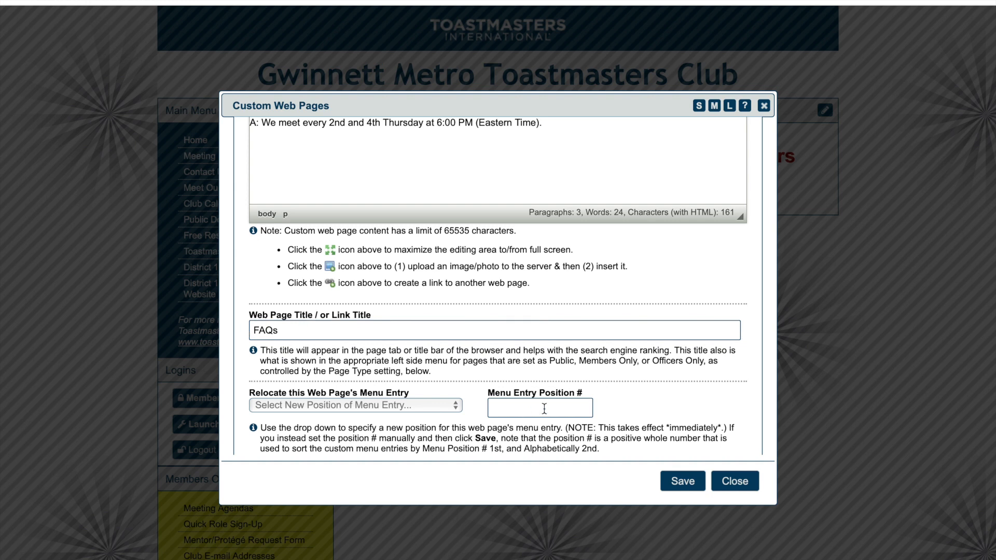
- Leave the menu entry position blank and set the web page name to "FAQs"
left_click_drag(654, 426, 605, 465)
left_click_drag(771, 321, 770, 258)
left_click(665, 254)
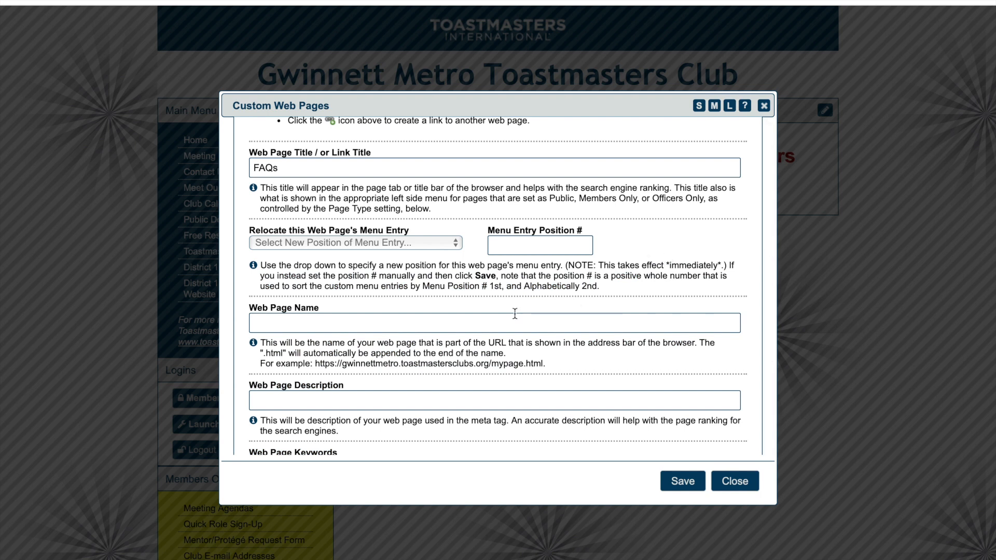
left_click(467, 319)
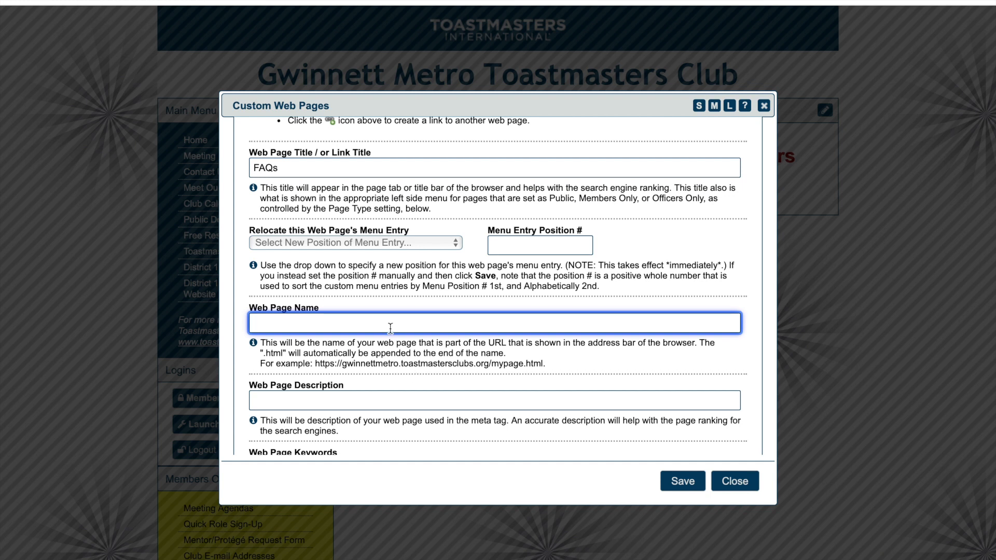
type("FAQs")
left_click(380, 310)
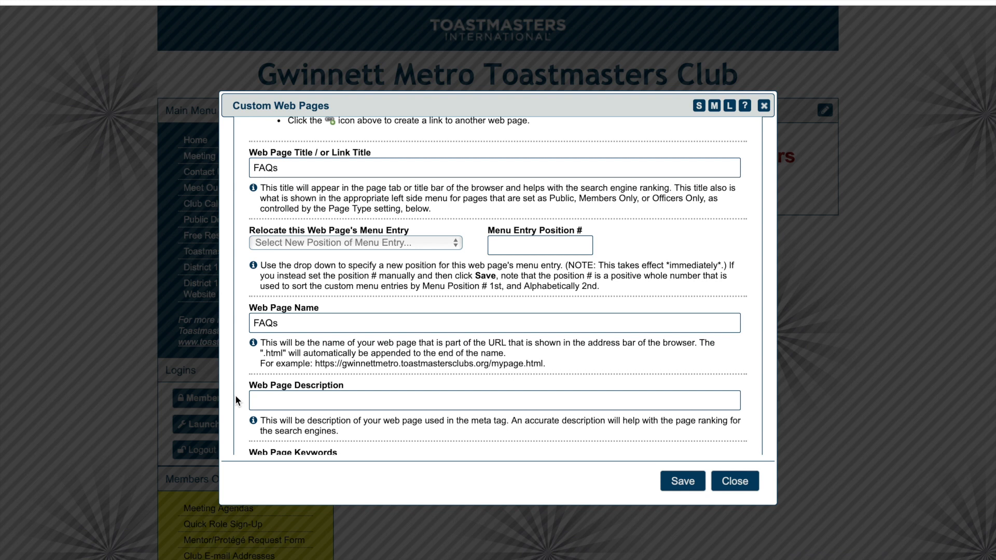
- Set the web page description to "frequently asked questions about Toastmasters"
left_click(344, 400)
type("freque")
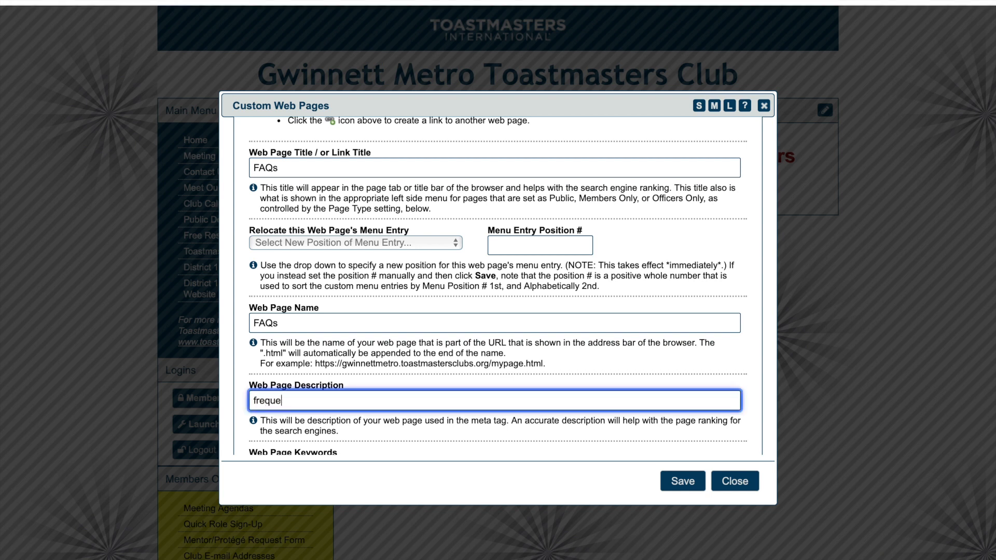
type("ntly asked questions about ")
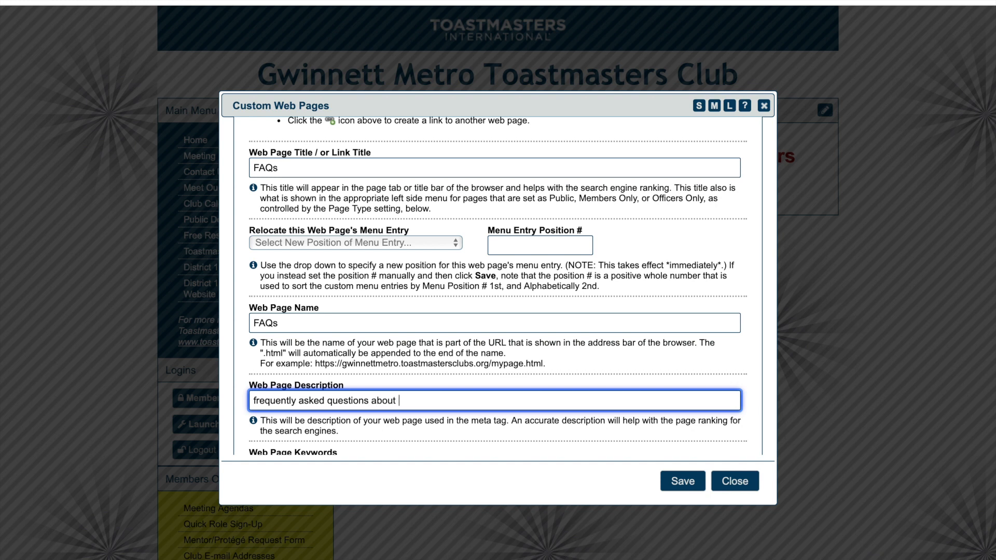
type("Toastmasters")
left_click(243, 368)
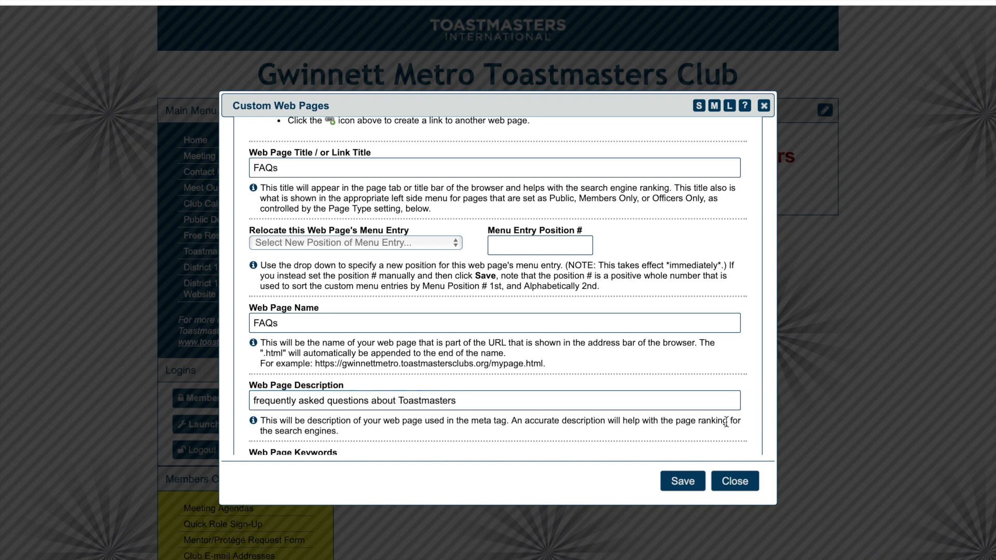
- Set the web page keywords to "Toastmasters, Gwinnett Metro Toastmasters"
left_click_drag(462, 456, 450, 469)
left_click(585, 334)
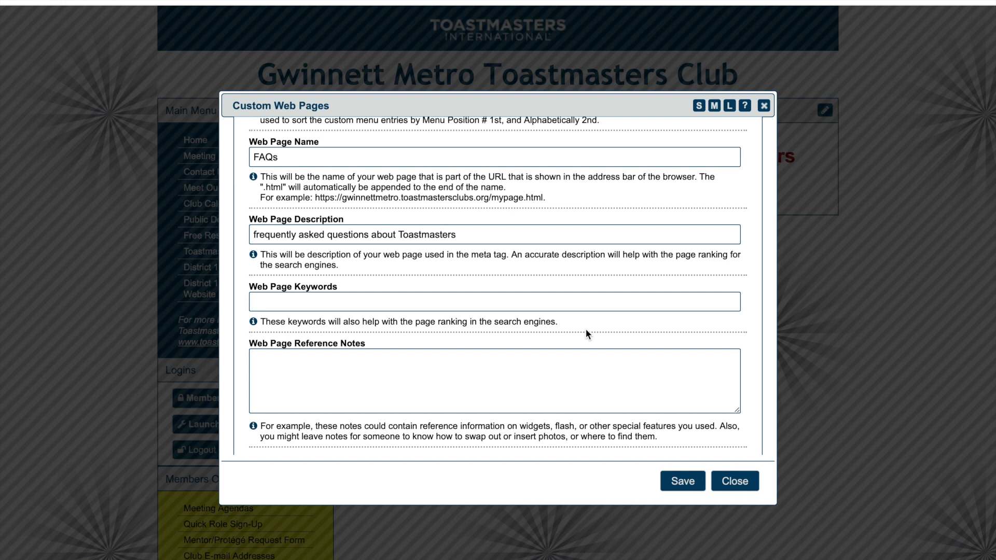
left_click(570, 296)
type("Toastmasters, Gwinnett Metro Toastmasters")
left_click(534, 277)
- Keep the Public Access page type, save the FAQs page, and save and close Site Administration
scroll(673, 384, "down", 3)
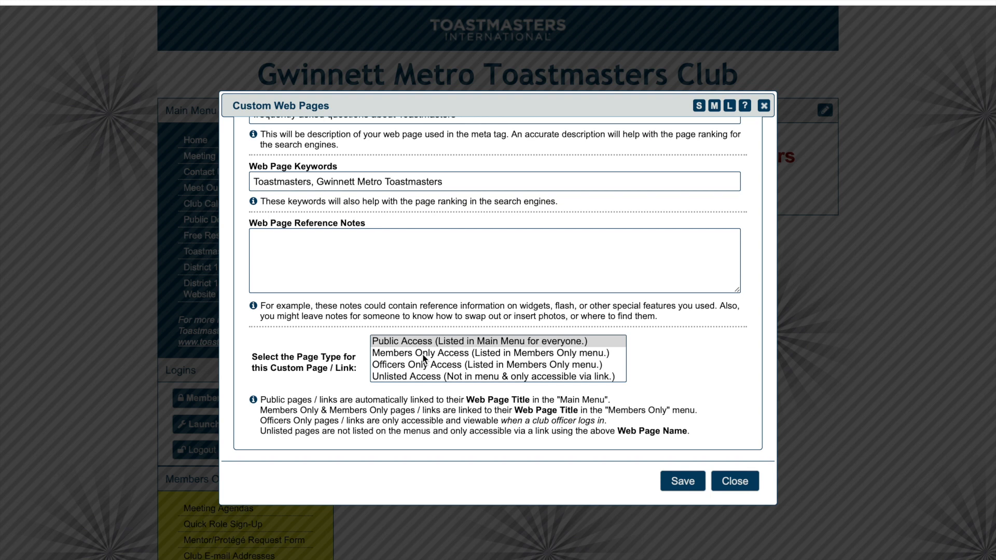
left_click(679, 488)
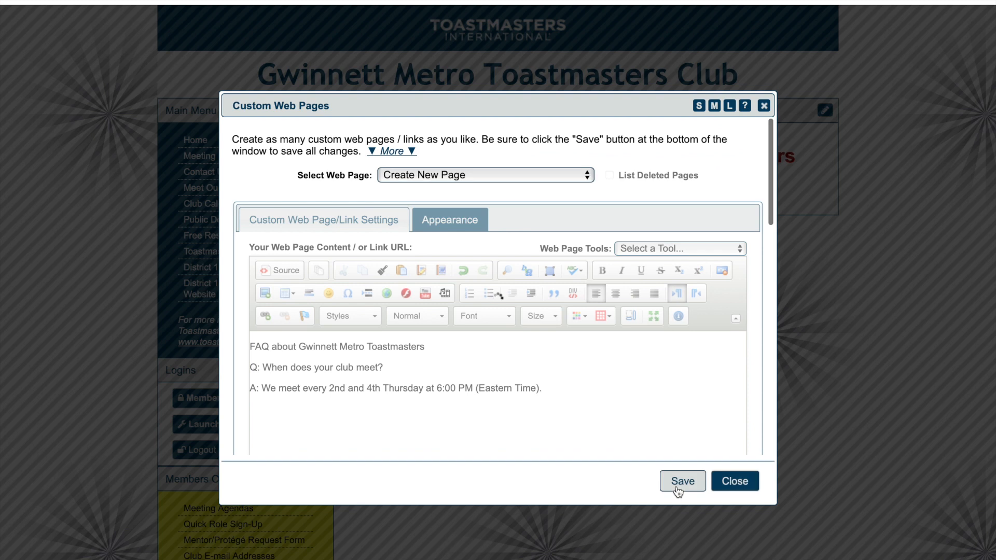
left_click(738, 484)
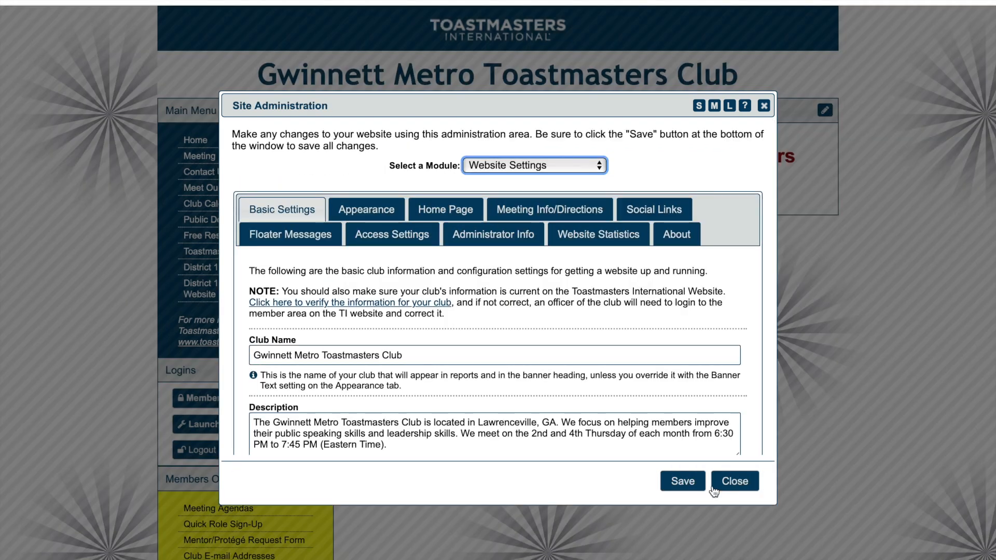
left_click(683, 484)
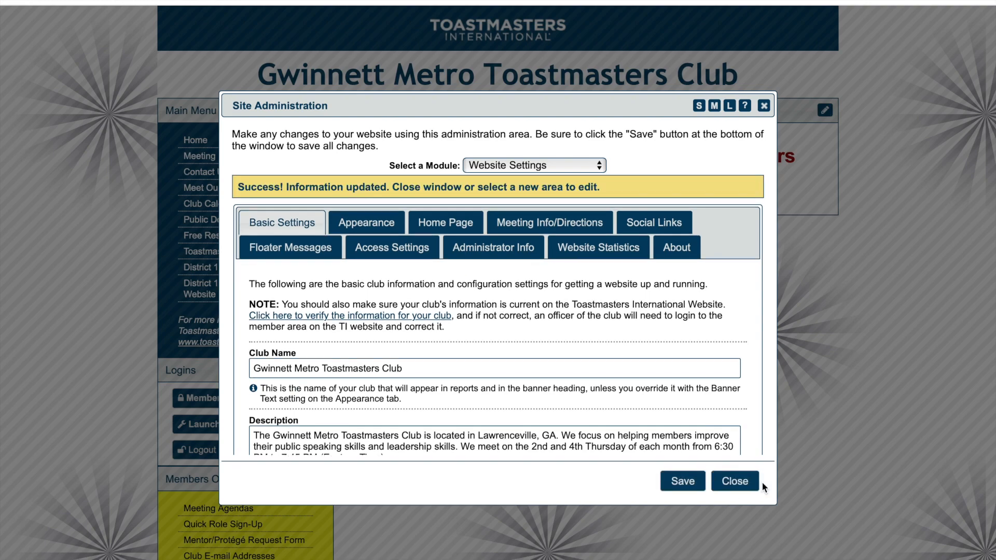
left_click(750, 481)
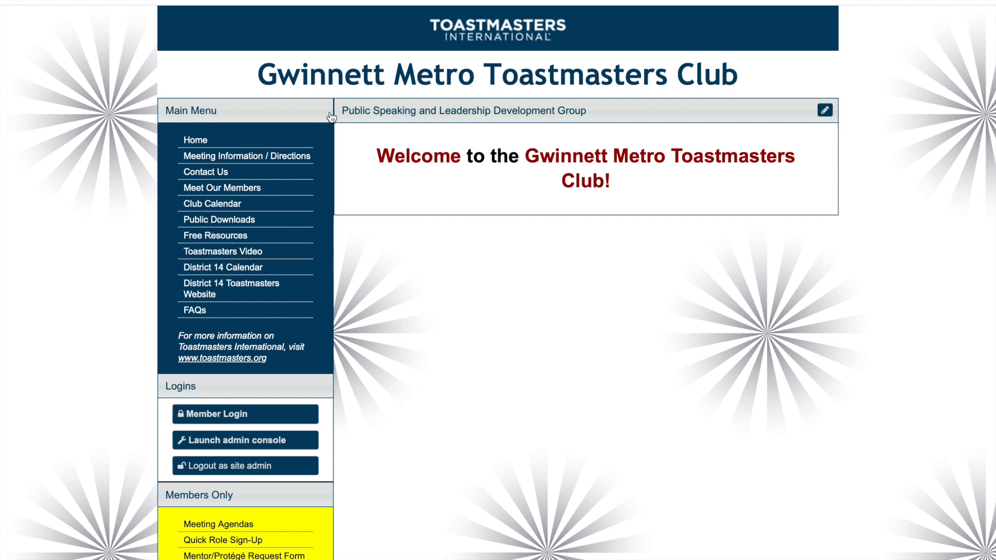
- Open the new FAQs page for editing, set its background color to the golden yellow swatch, and save the change
left_click(195, 316)
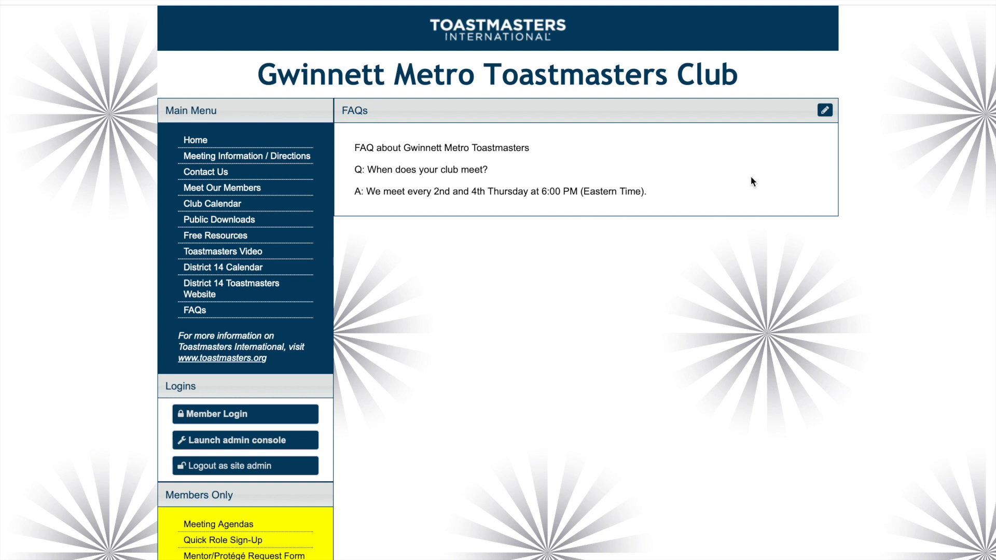
left_click(825, 111)
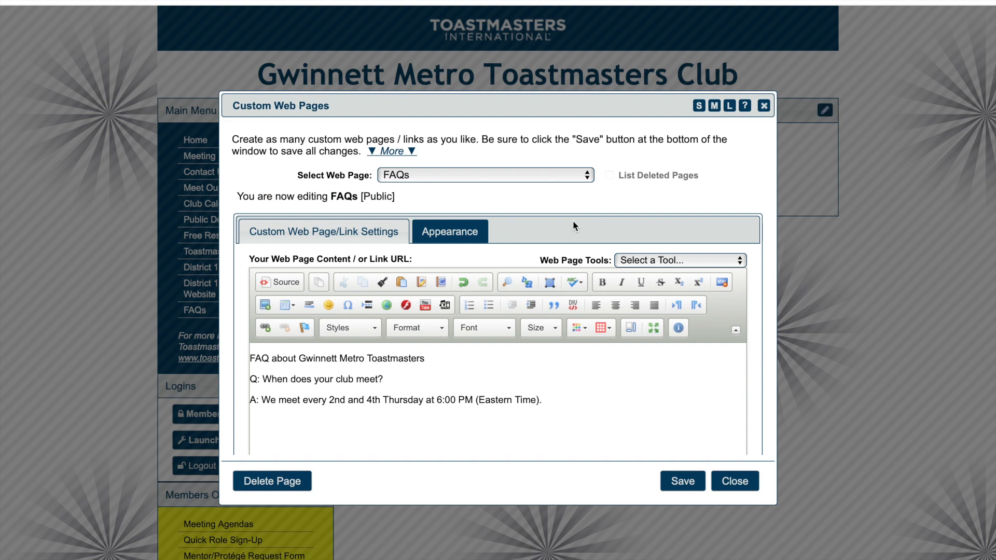
left_click(465, 240)
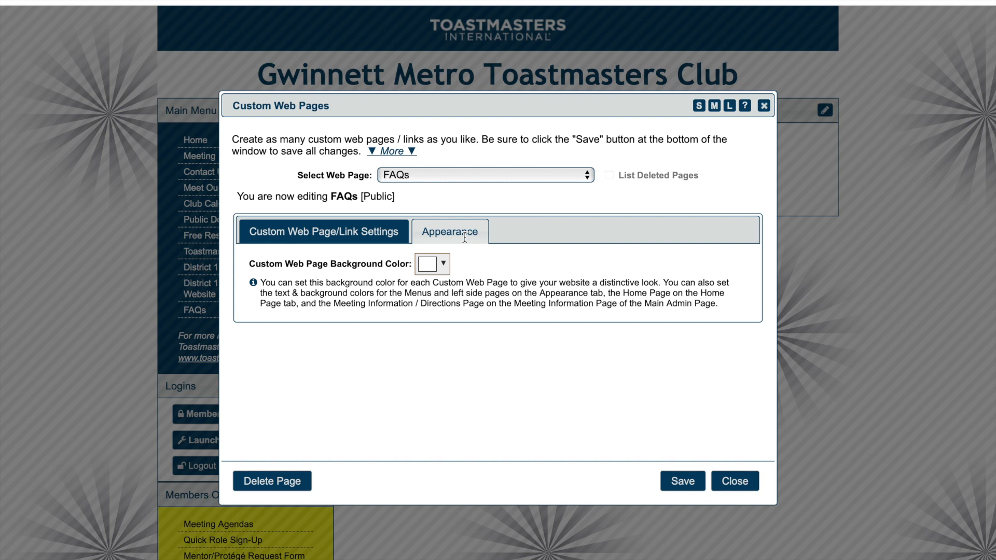
left_click(441, 267)
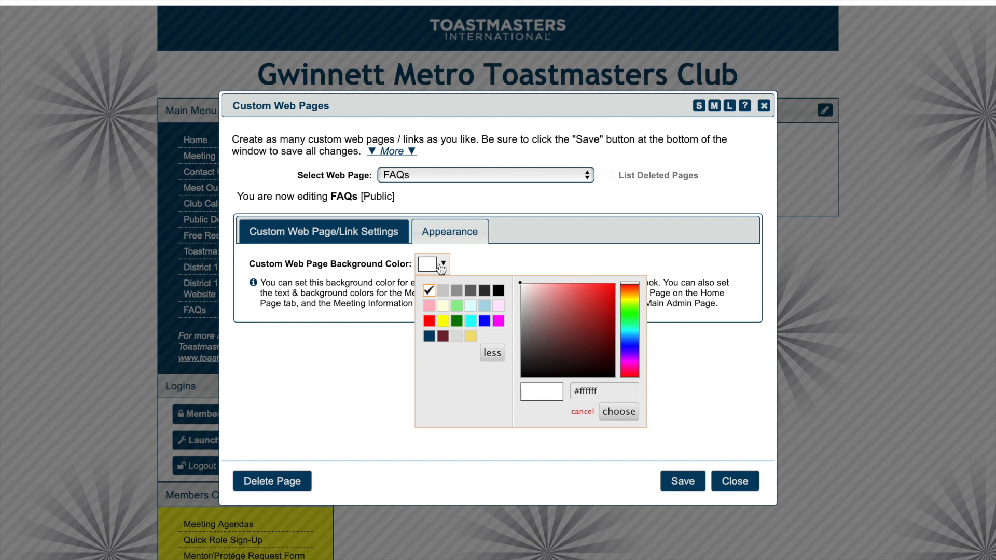
left_click(471, 337)
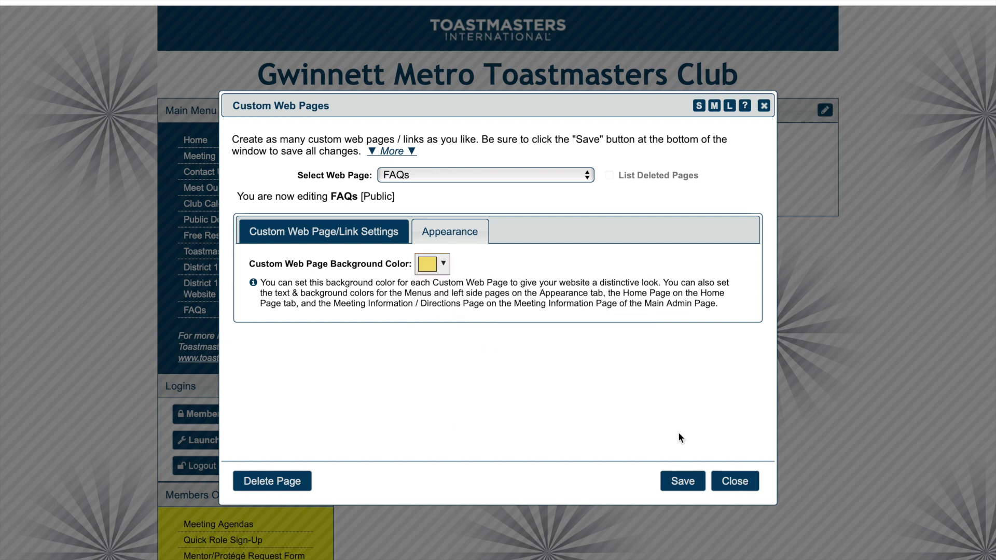
left_click(688, 482)
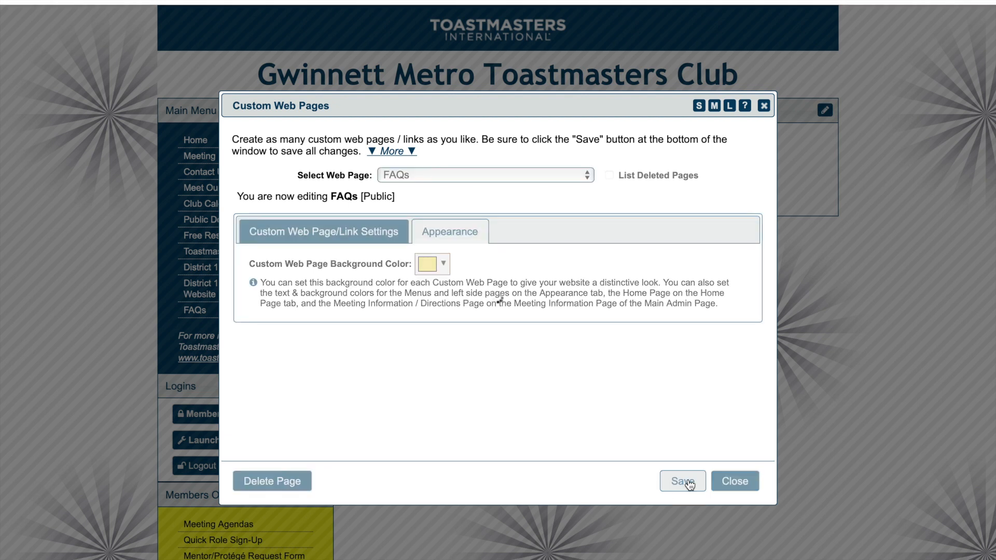
left_click(744, 488)
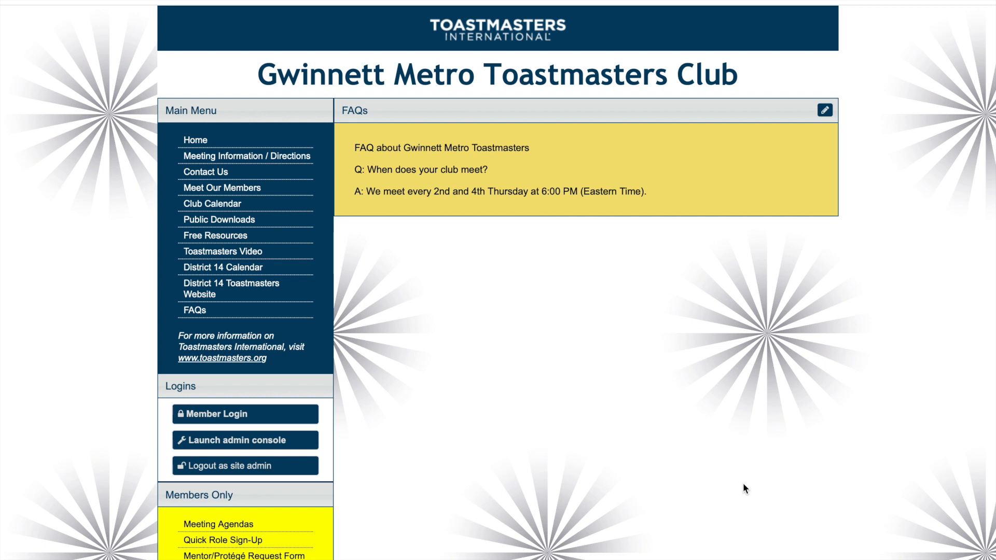
- Open the Home page's settings, set its background color to the light gray swatch, and save the change
left_click(197, 143)
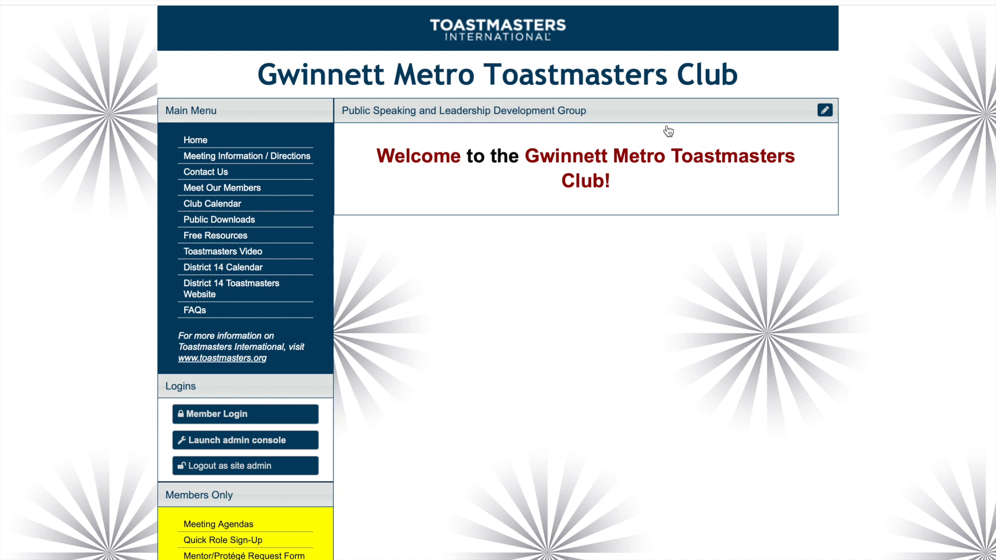
left_click(826, 112)
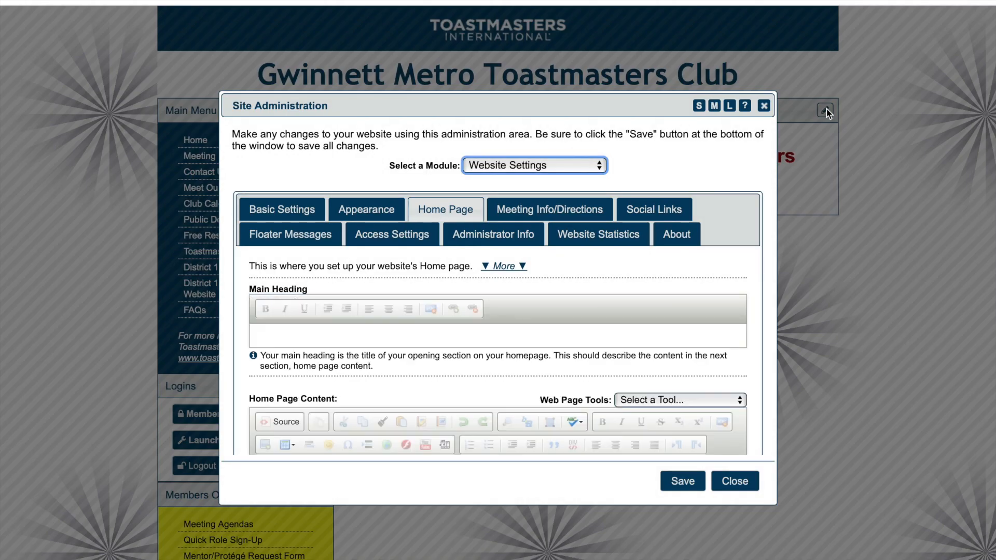
left_click_drag(758, 400, 753, 467)
left_click(475, 398)
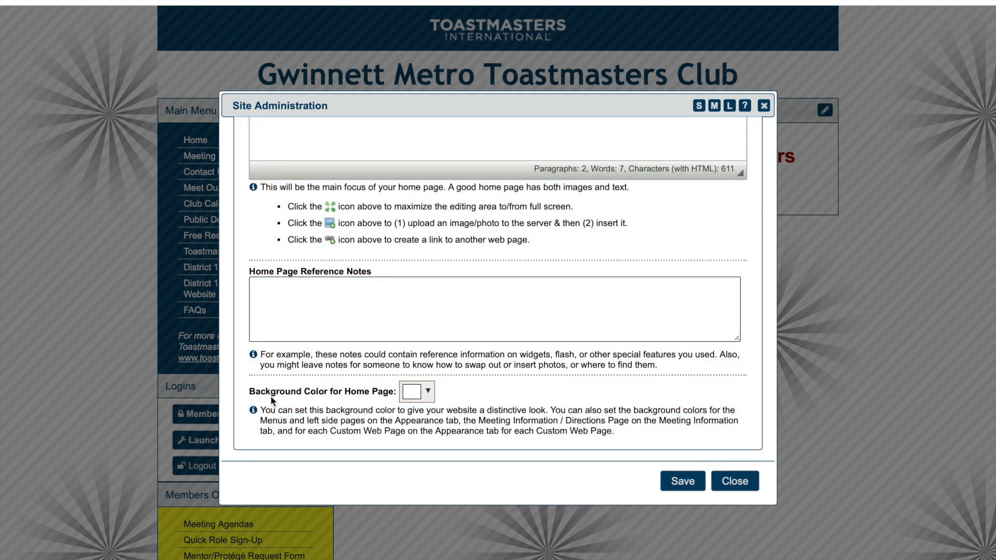
left_click(425, 397)
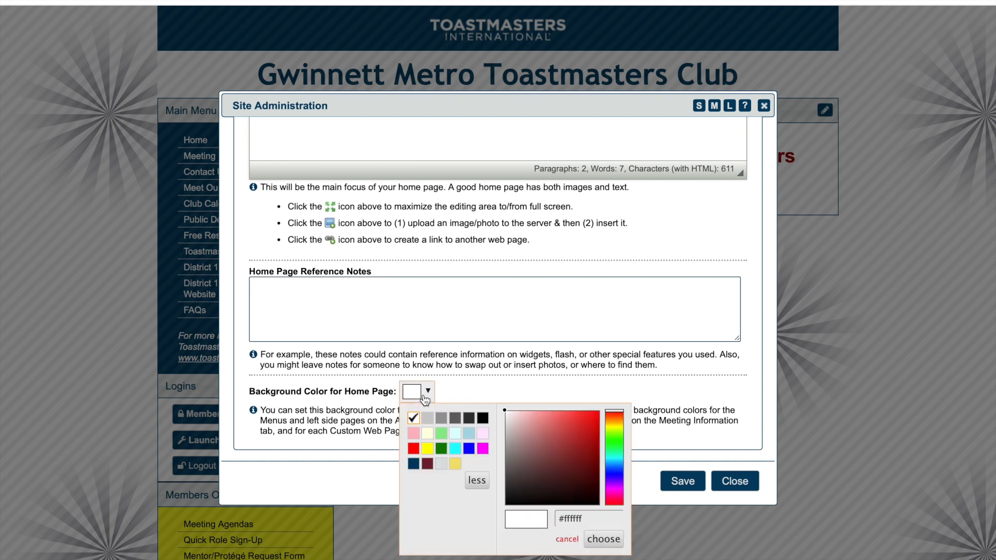
left_click(443, 467)
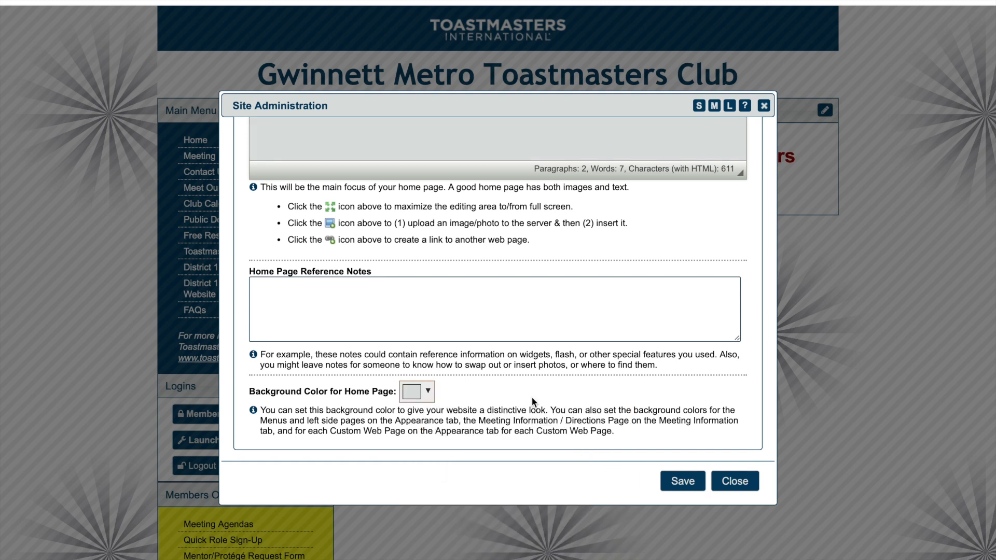
left_click(678, 480)
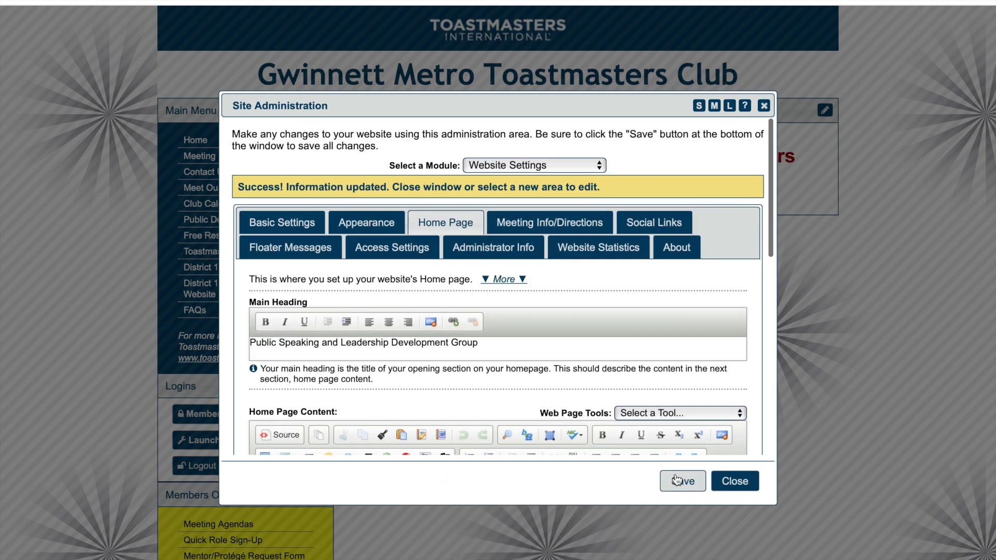
left_click(734, 481)
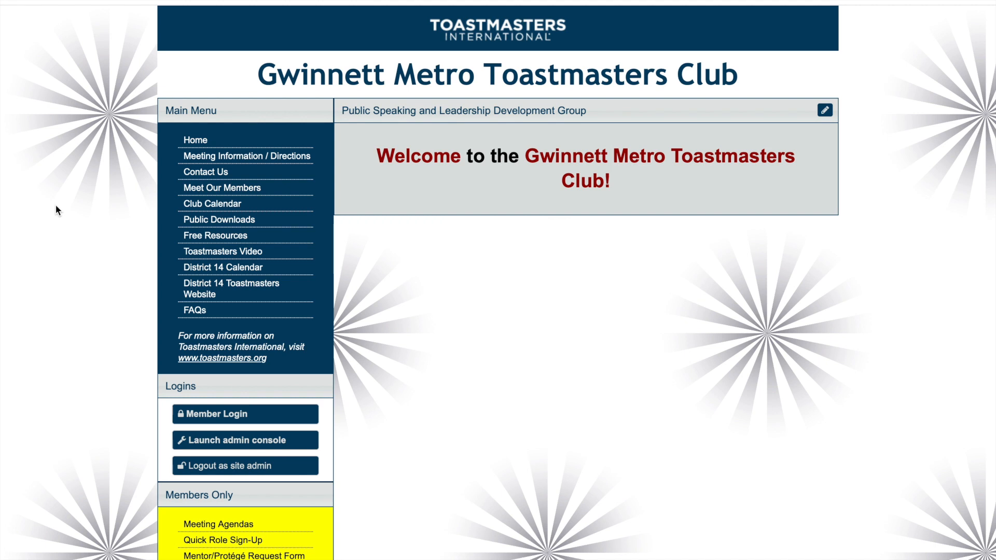
- Open the Meeting Information / Directions page for editing and review its content editor and settings
left_click(286, 157)
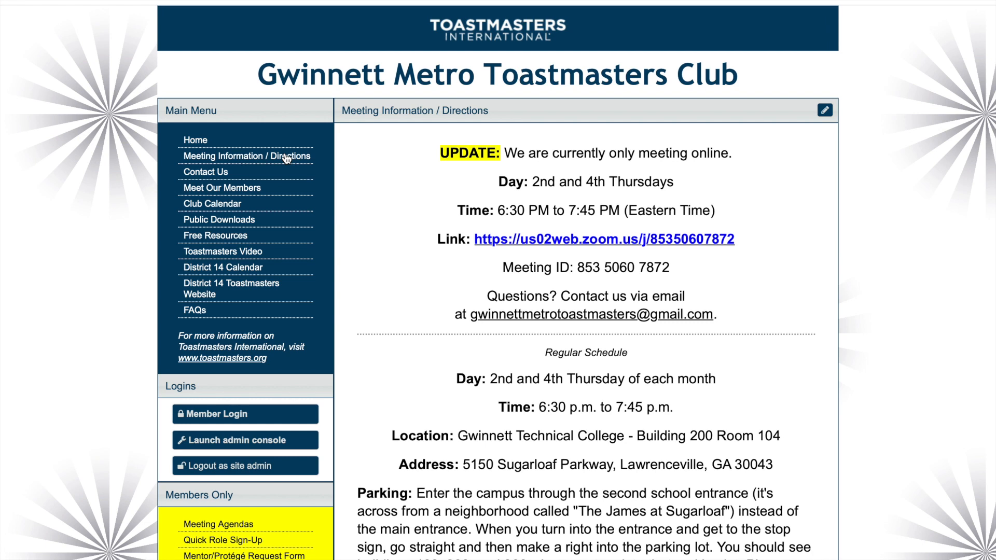
left_click(824, 111)
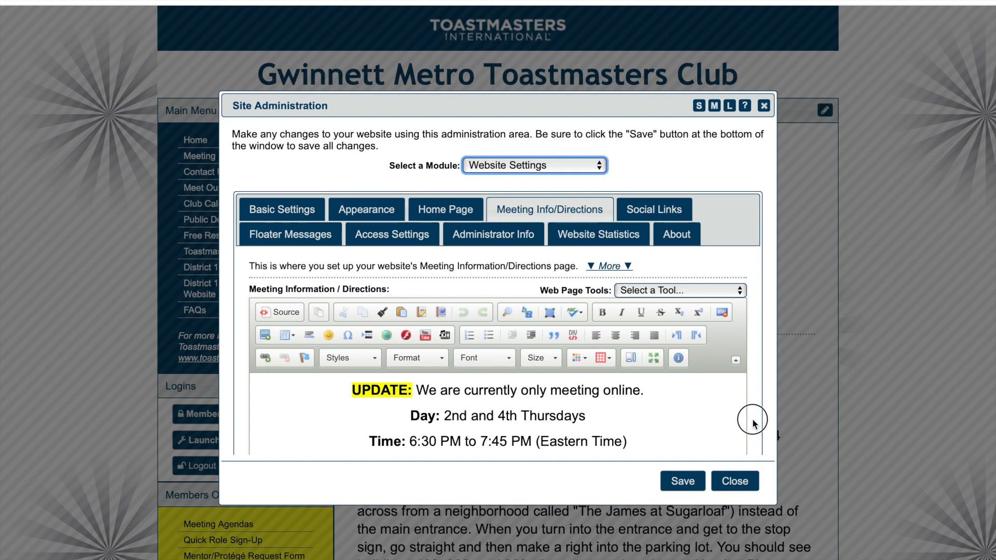
scroll(754, 457, "down", 3)
left_click_drag(755, 459, 754, 469)
left_click(740, 370)
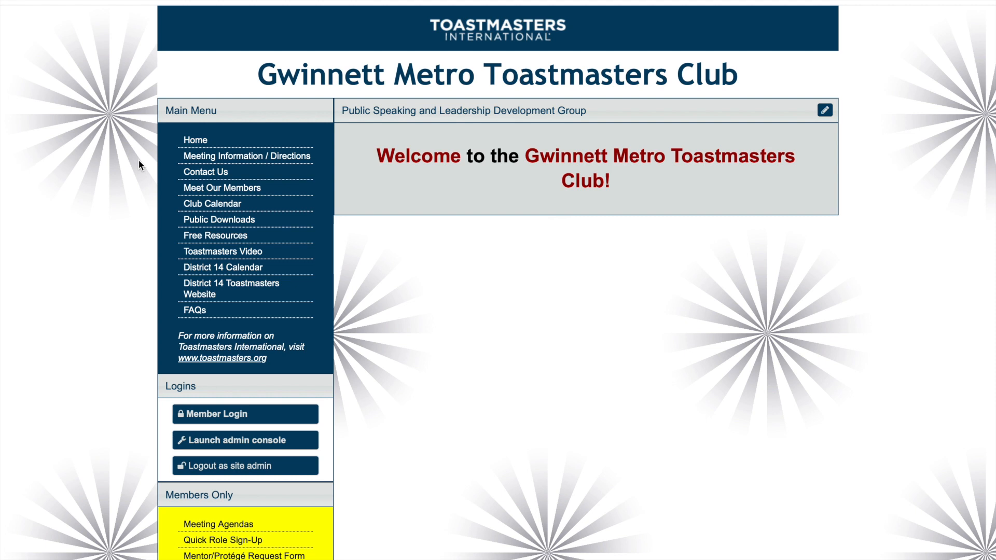
- View the public Contact Us form, and open the Contact Us Form settings in the Email & Contact Forms module of Site Administration
left_click(222, 175)
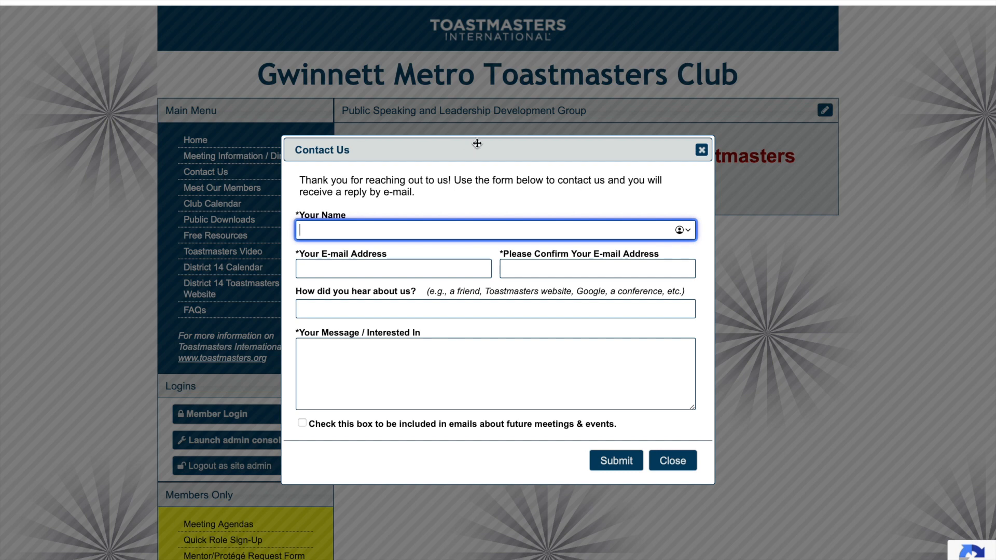
left_click(704, 153)
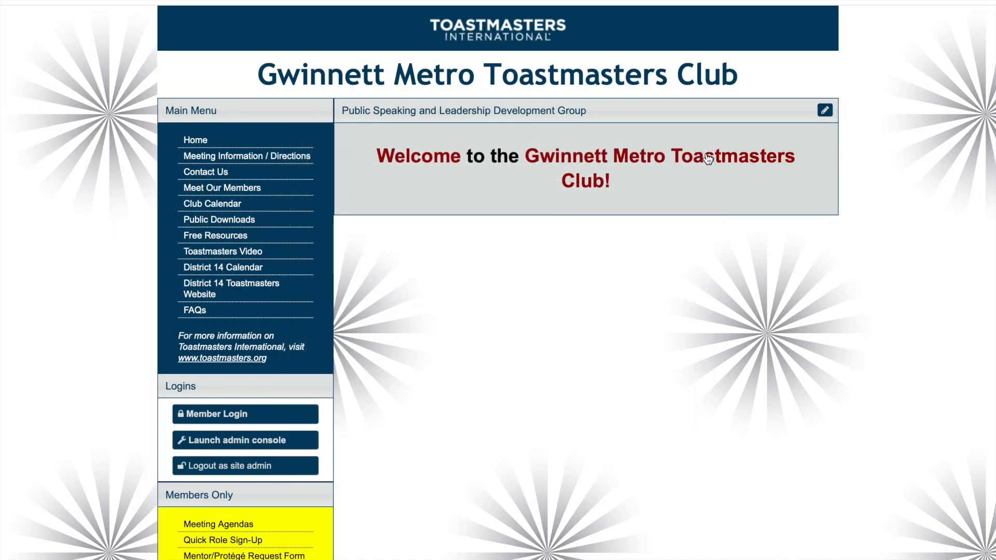
left_click(259, 449)
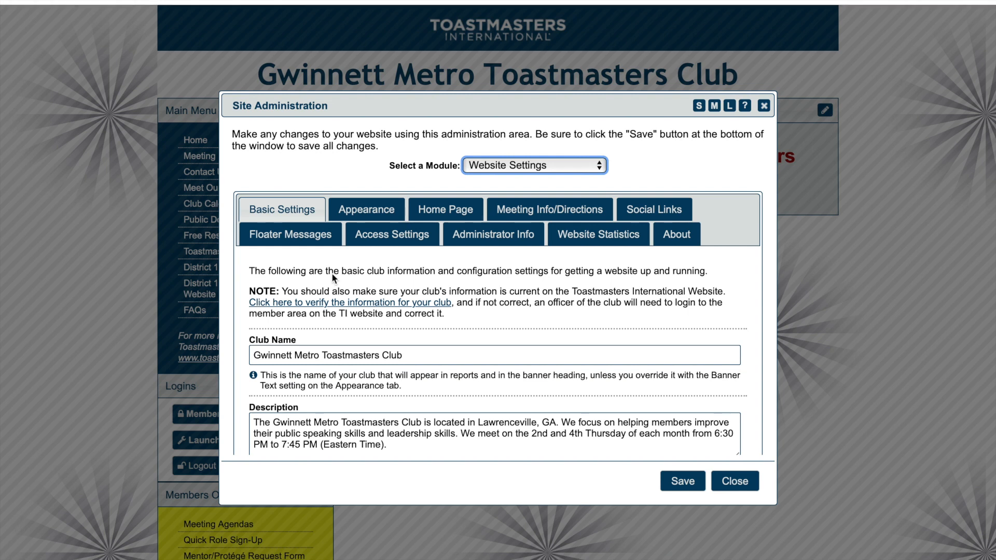
left_click(515, 167)
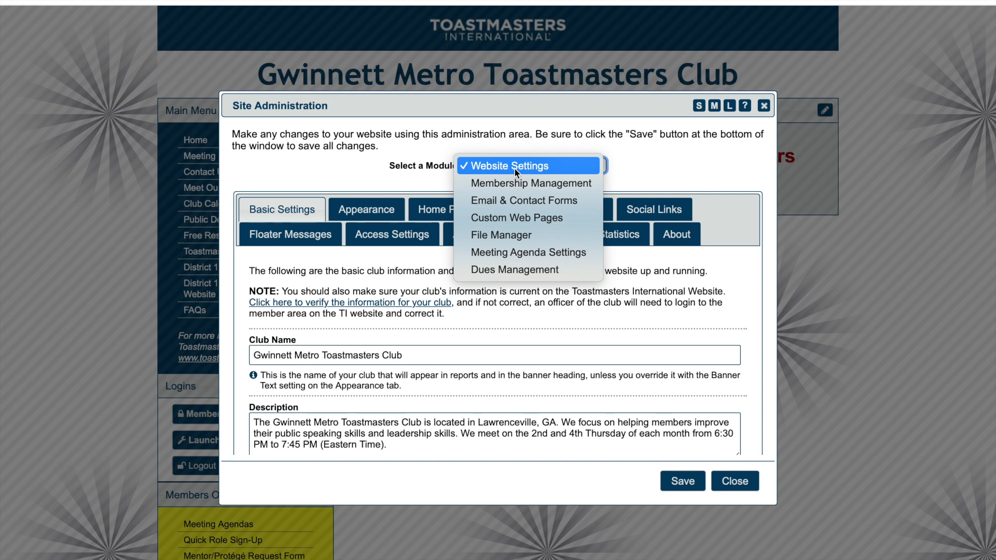
left_click(516, 201)
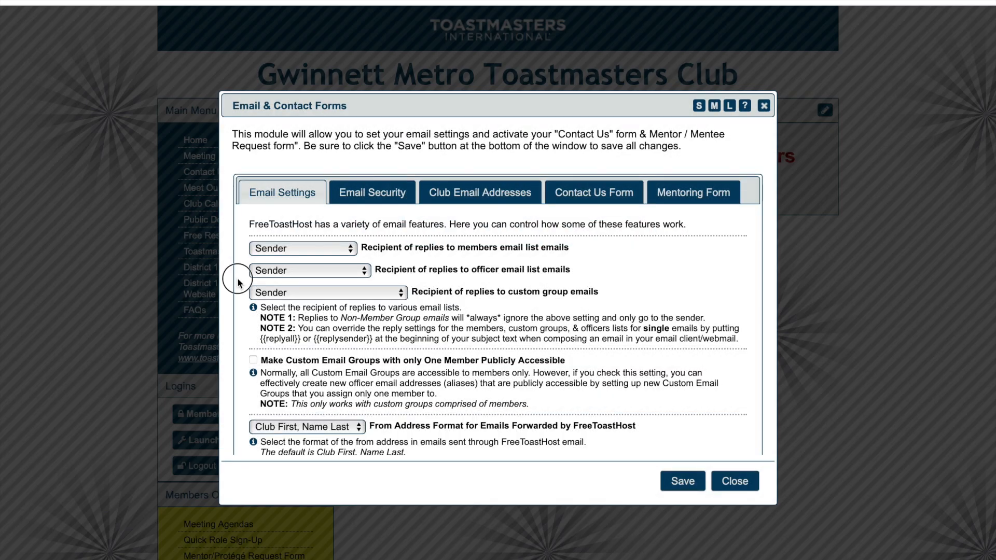
left_click(580, 202)
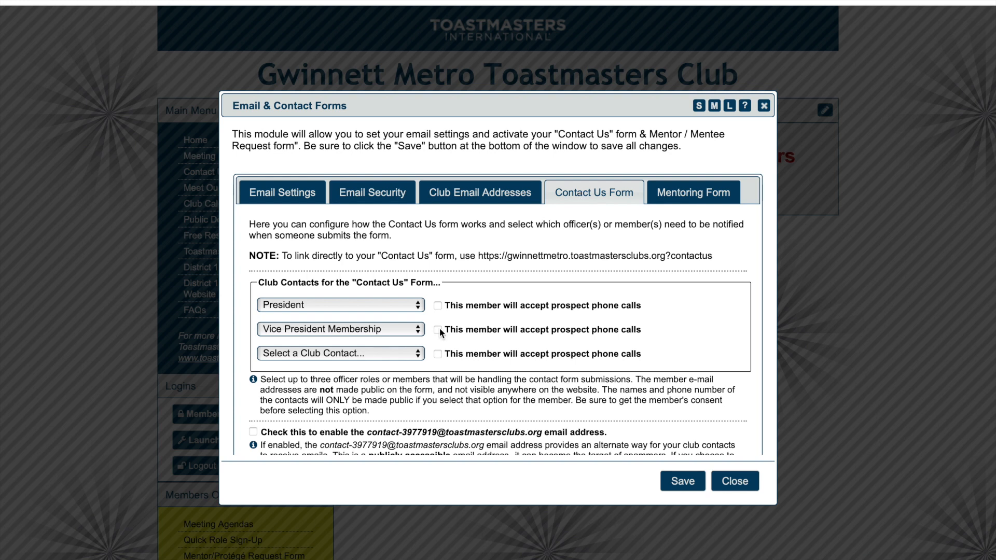
- Review the available club contact roles and the Contact Us form's greeting, closing, and information-saving settings
left_click(388, 355)
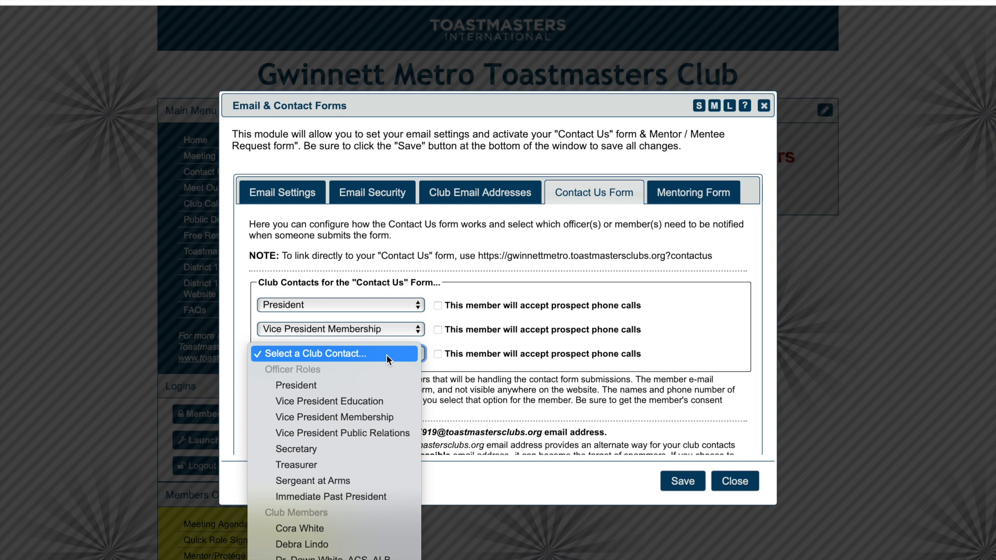
left_click(468, 283)
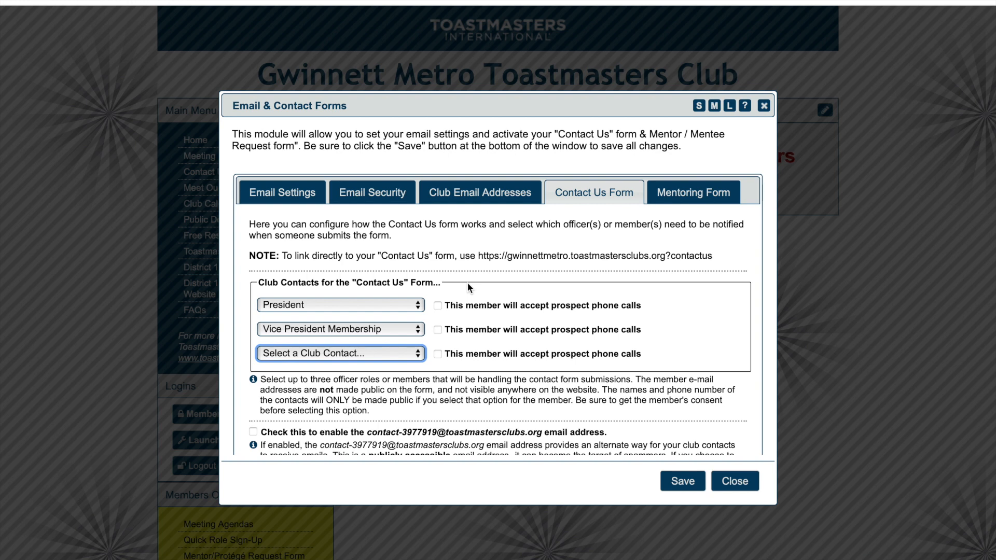
scroll(699, 326, "down", 5)
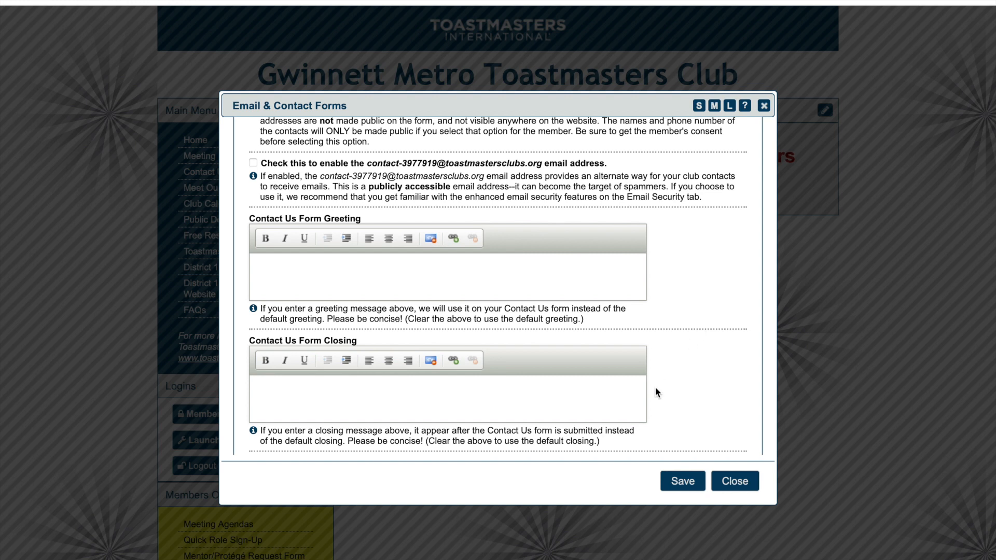
left_click_drag(643, 432, 615, 461)
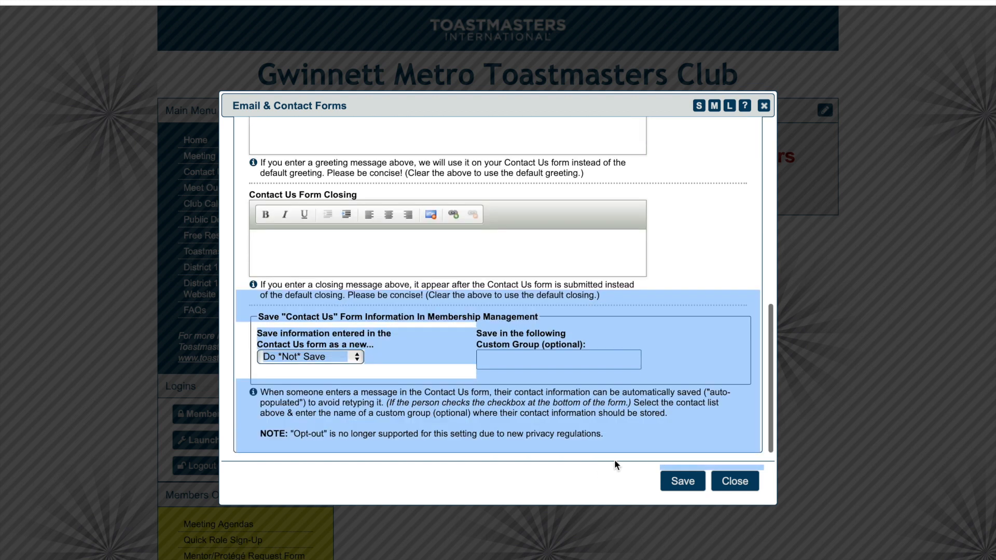
left_click(686, 383)
left_click_drag(692, 158, 671, 250)
- Set the Contact Us form greeting to "Thanks for stopping by! Let us know how we can help you.", save it, and close Site Administration
left_click(508, 208)
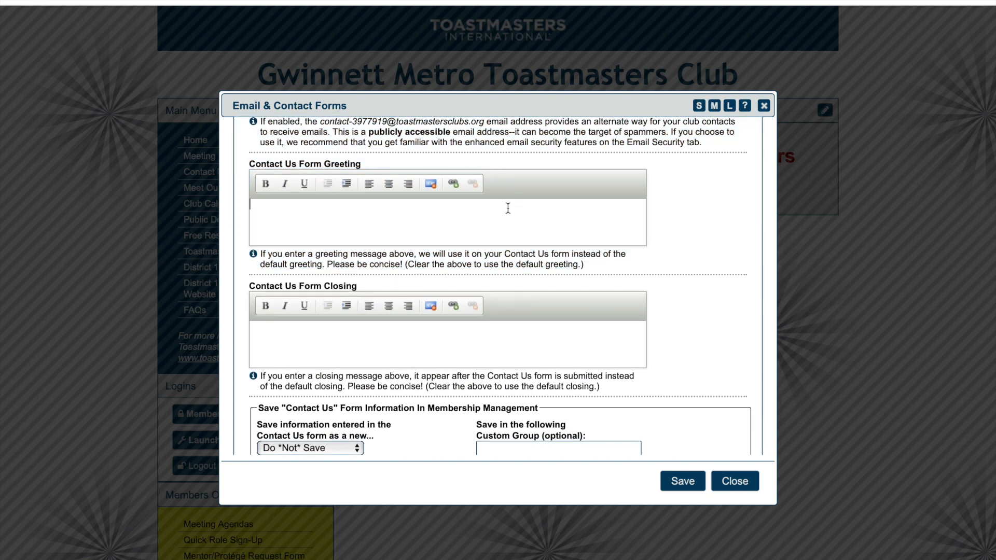
type("Thanks for stopping by!")
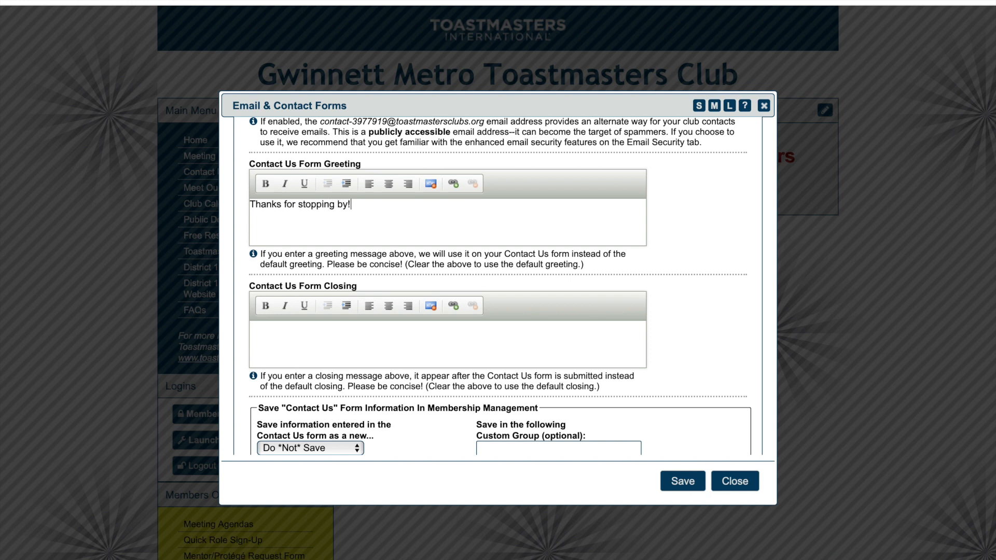
type(" Let us know how we can hel")
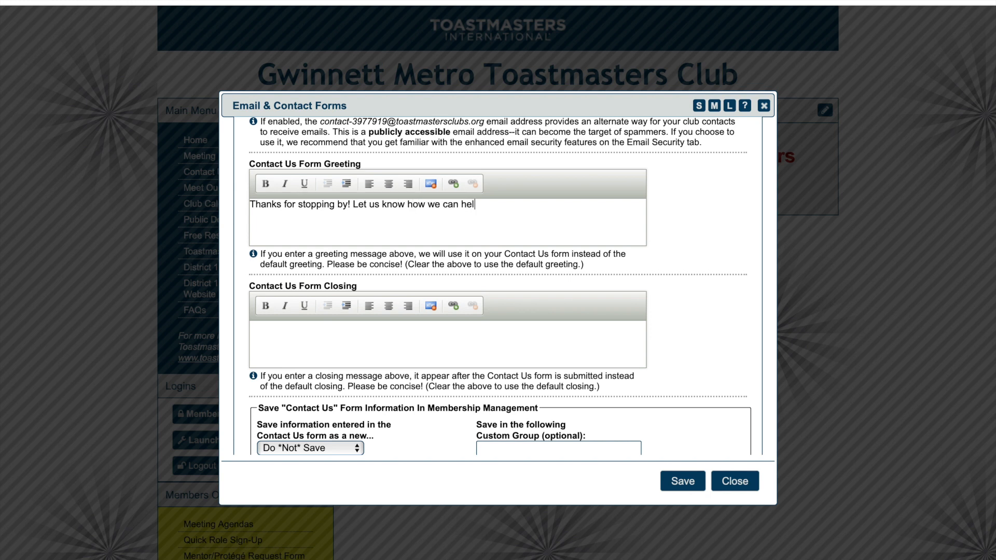
type("p you.")
scroll(624, 394, "down", 2)
left_click(668, 482)
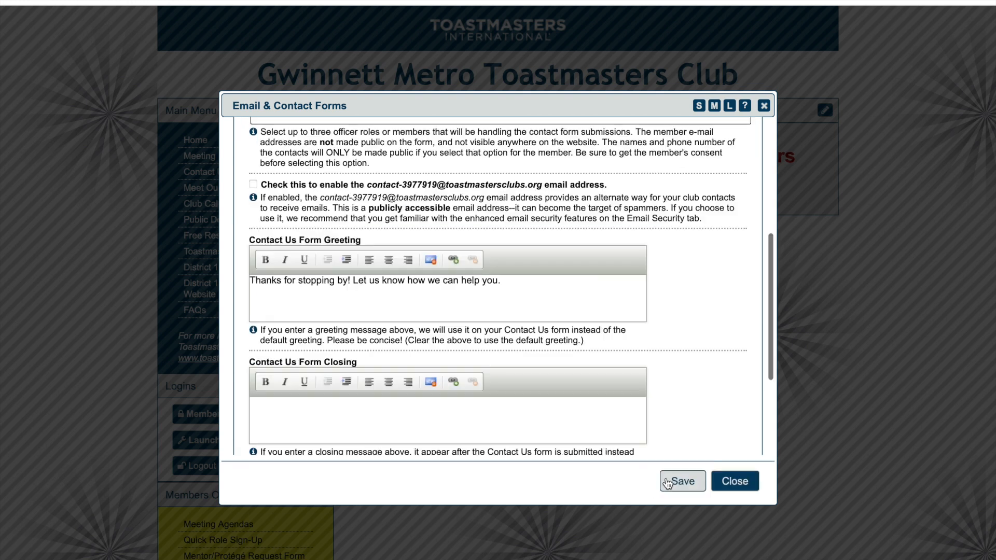
left_click(743, 482)
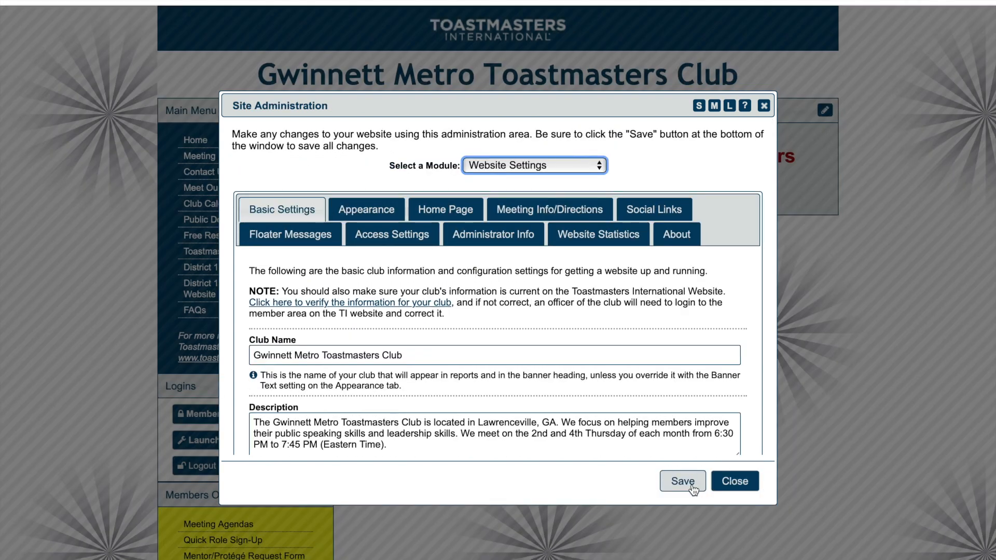
left_click(734, 481)
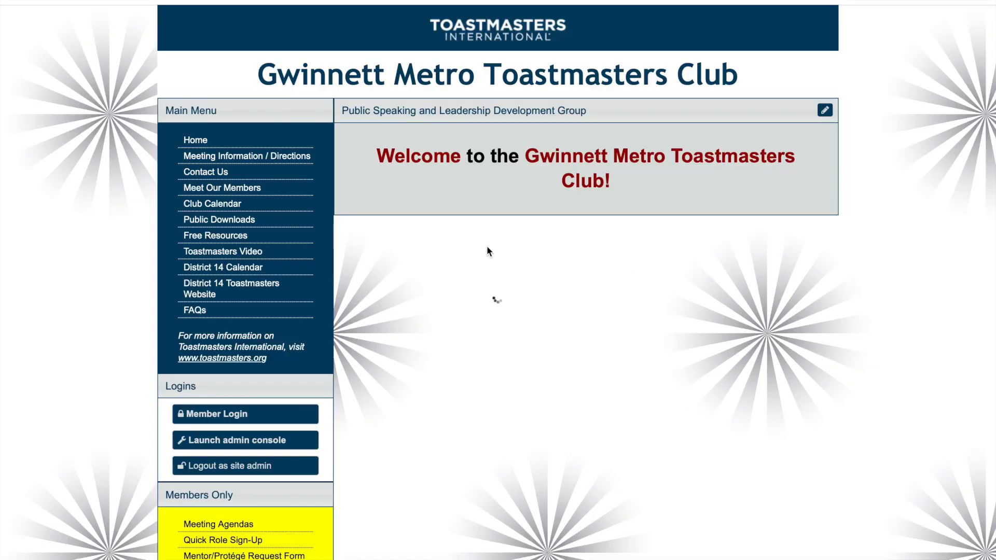
- Check the new greeting on the public Contact Us form and close the form
left_click(193, 177)
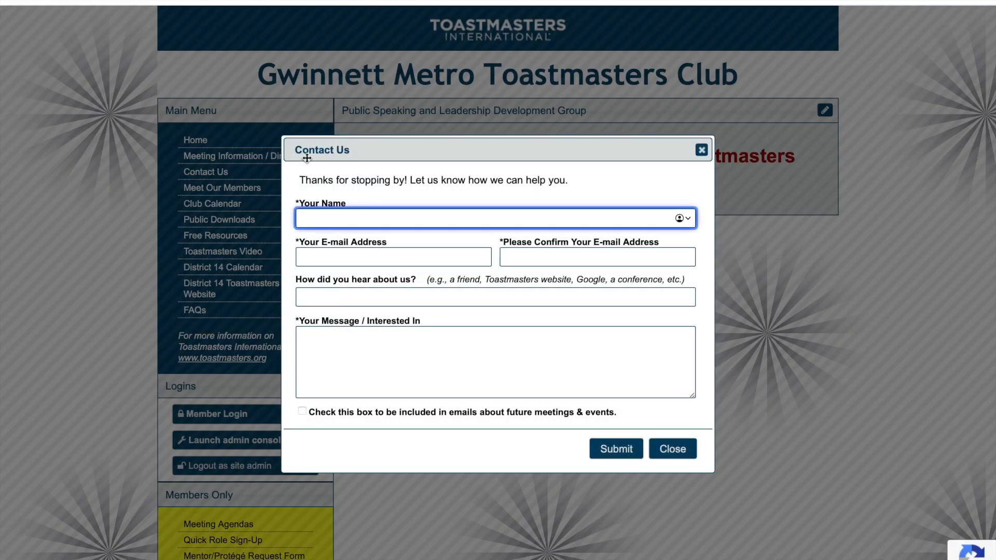
left_click(324, 193)
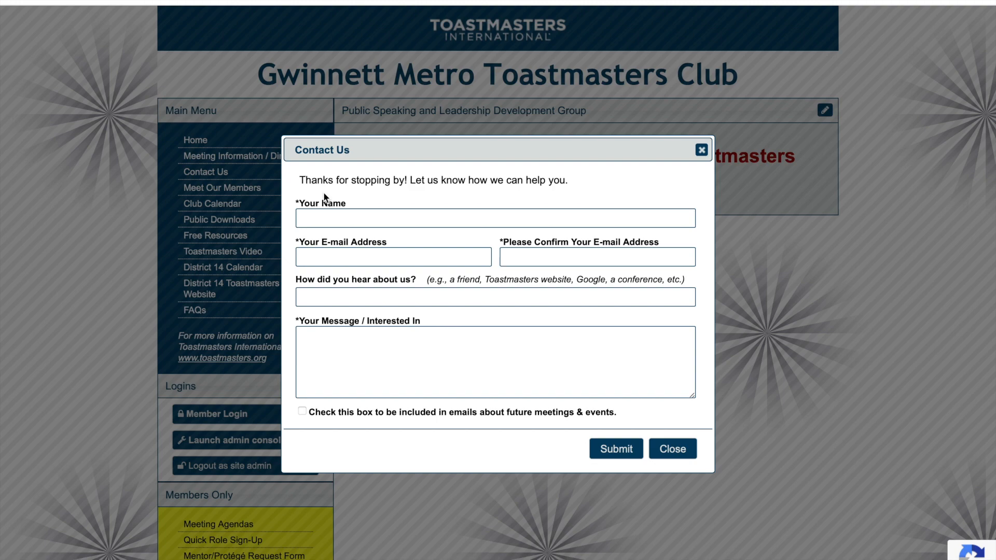
left_click(154, 207)
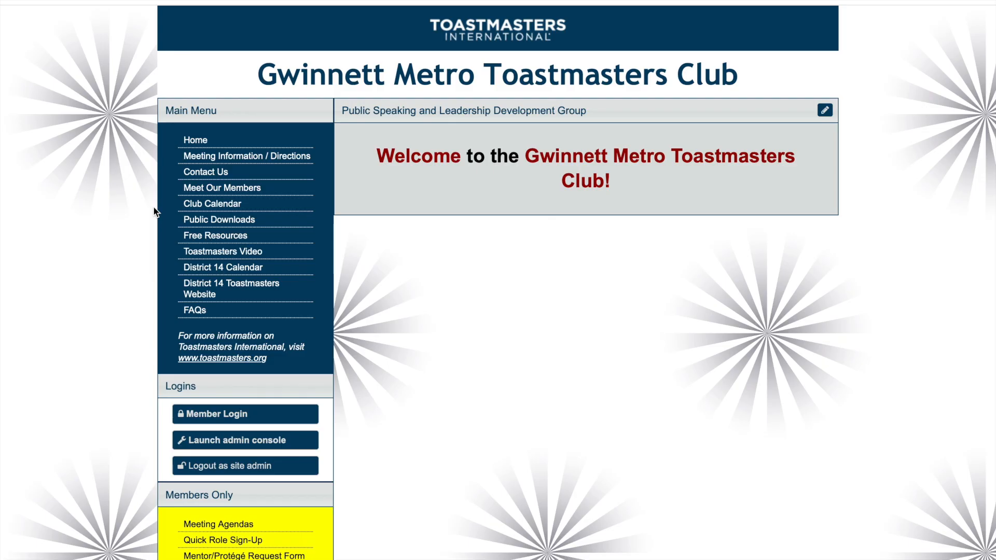
- Start a Club Calendar event on August 10, 2023, named "Gwinnett Metro Toastmasters Club Meeting"
left_click(198, 204)
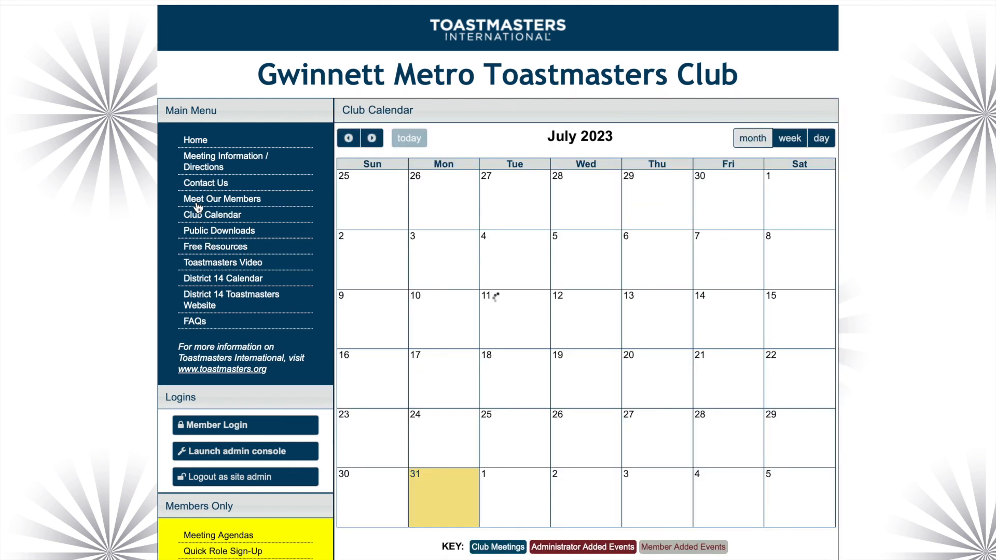
left_click(372, 138)
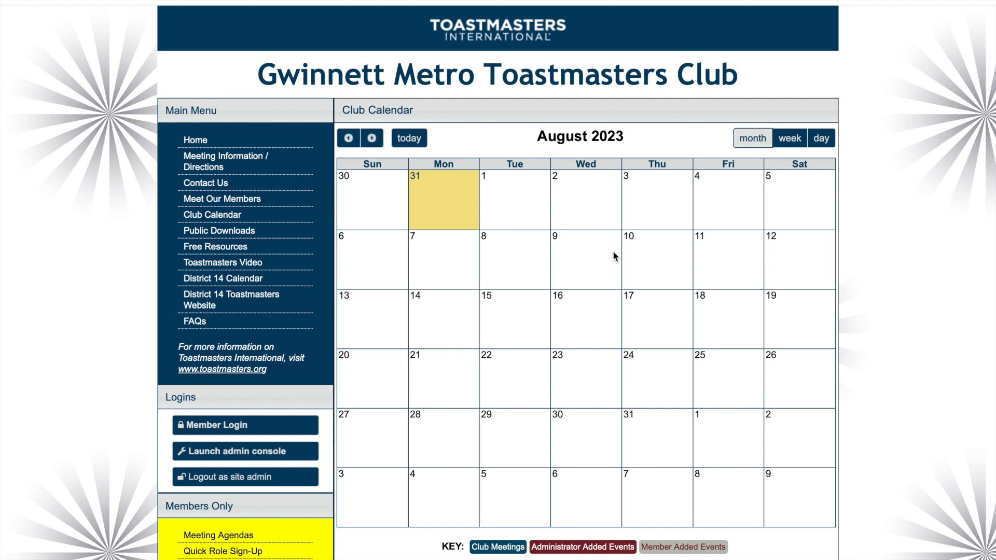
left_click(658, 275)
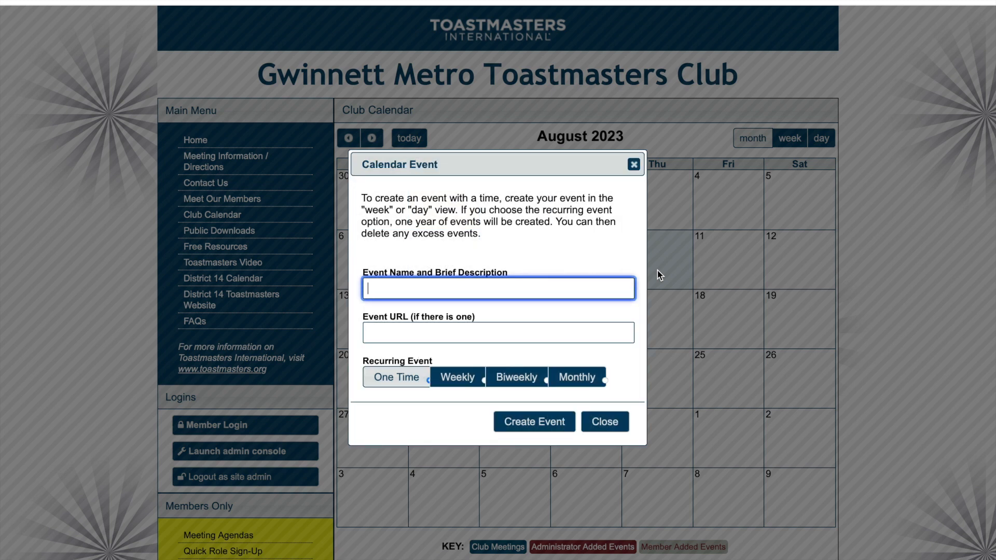
type("Gwinnett Metro Toastmasters Club Meeting")
left_click(577, 264)
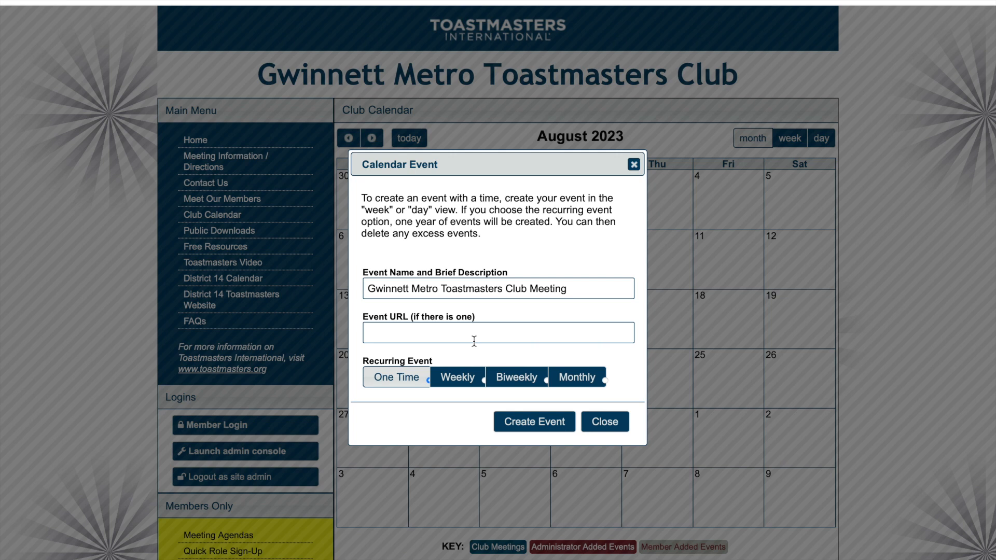
- Set the club meeting event to recur biweekly and create it
left_click(460, 383)
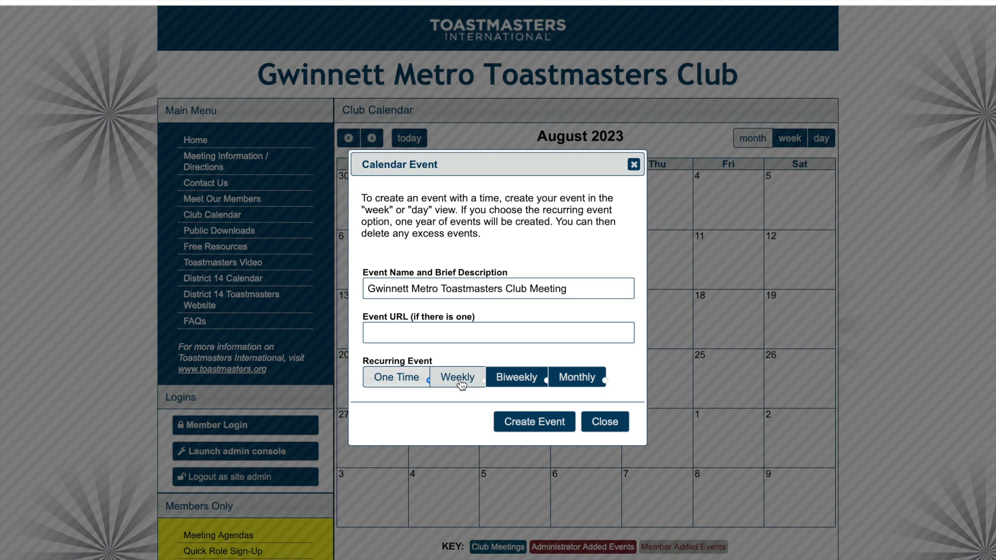
left_click(507, 387)
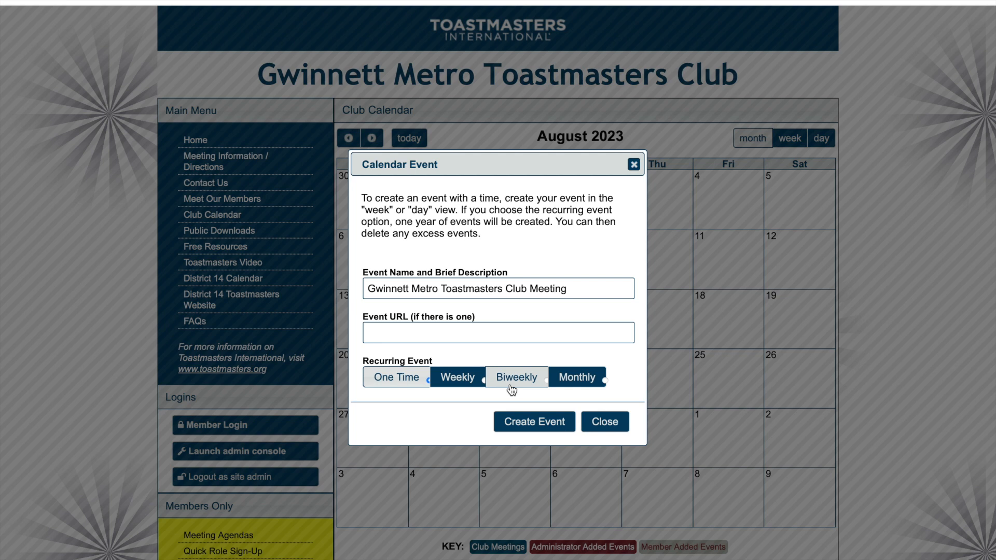
left_click(589, 388)
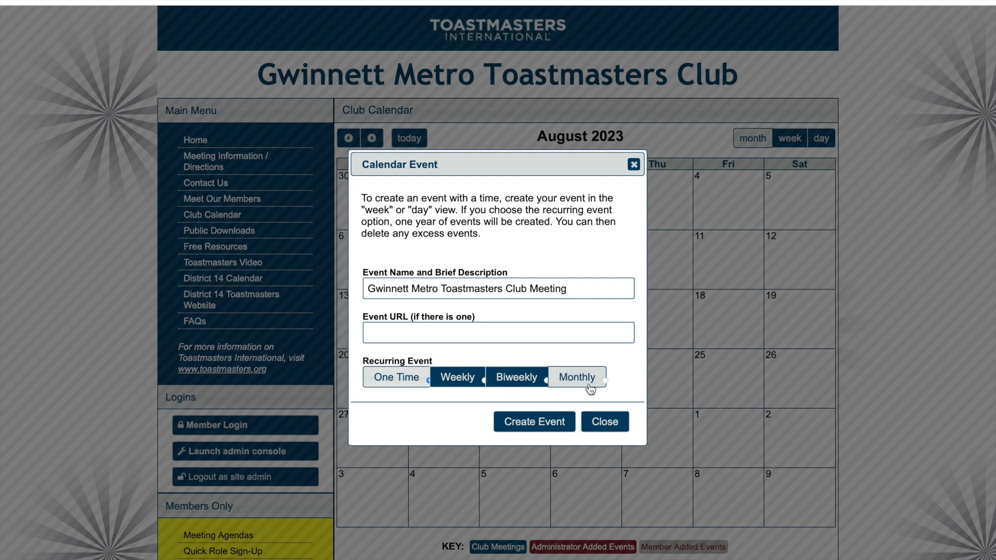
left_click(470, 381)
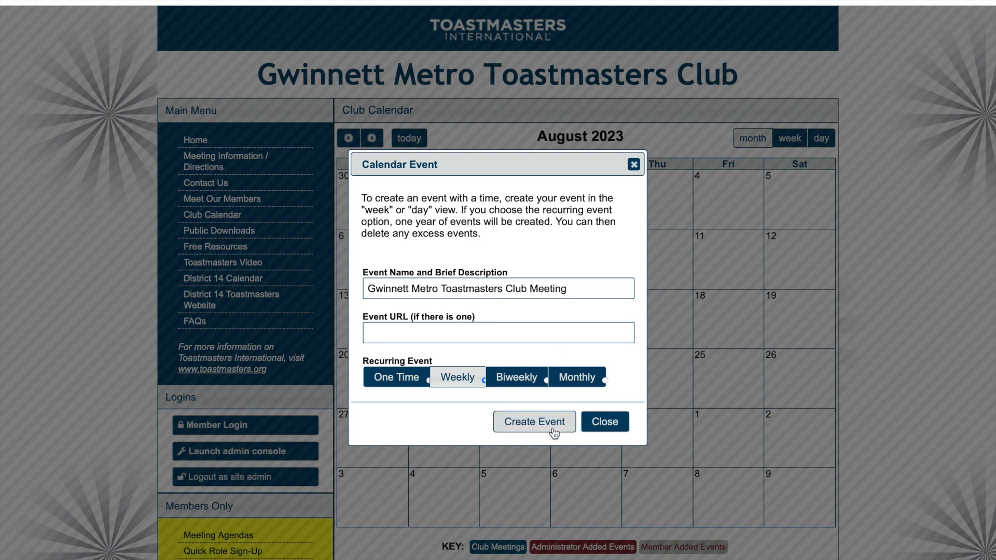
left_click(512, 381)
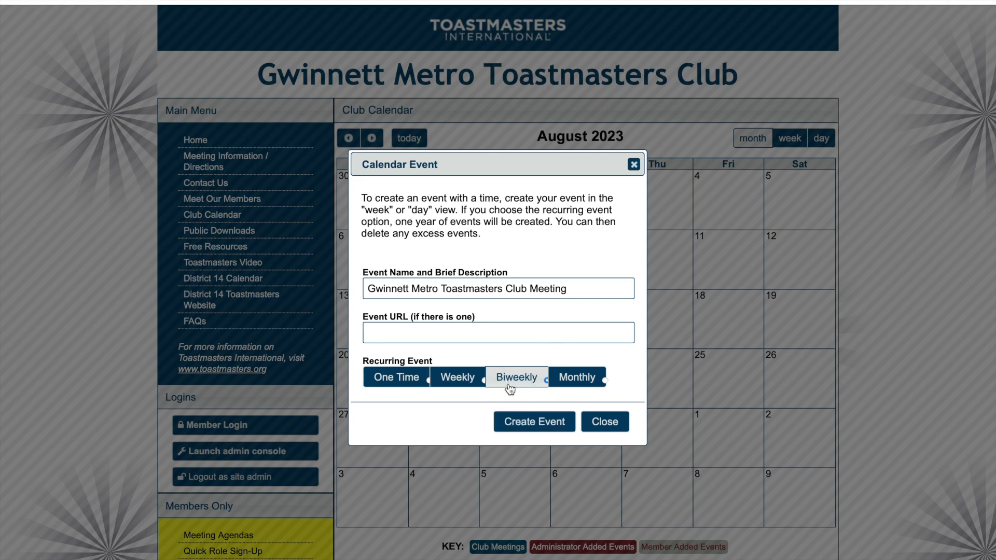
left_click(519, 424)
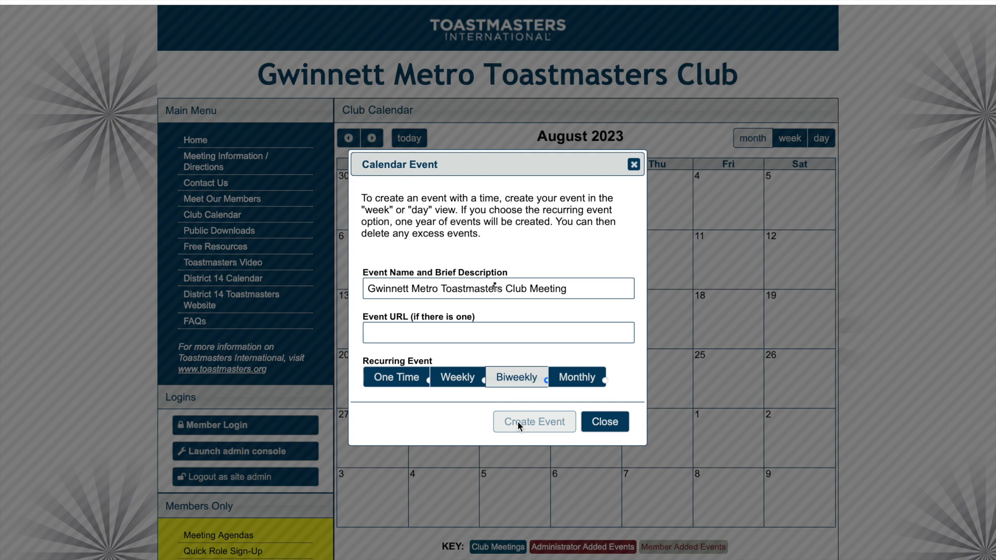
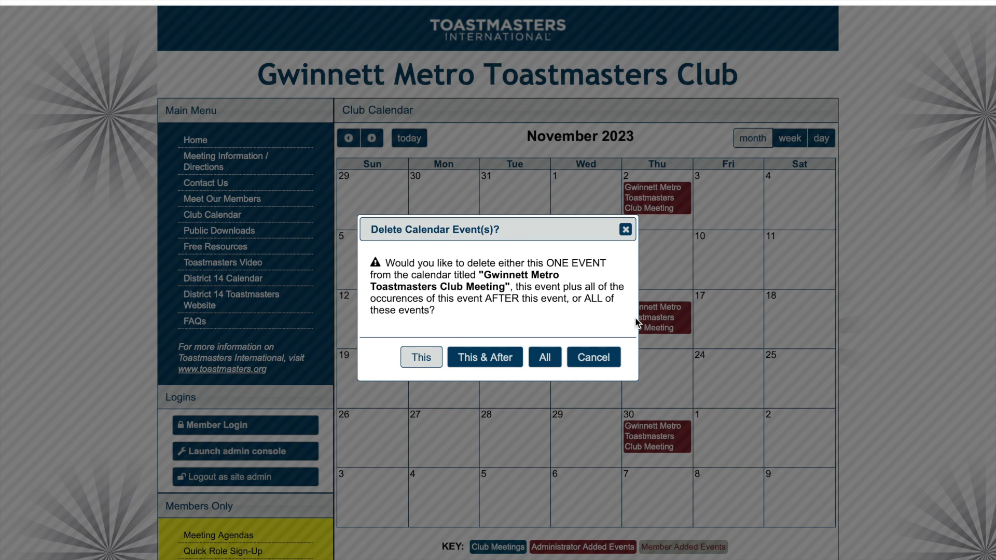
- Delete only the selected November 2023 occurrence of the club meeting, and show October 2023 in the calendar
left_click(422, 359)
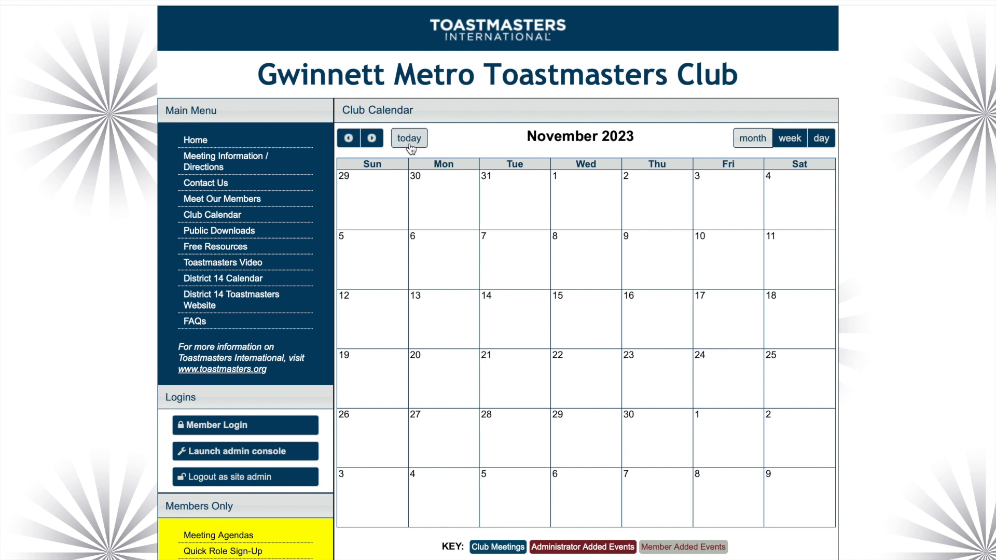
left_click(349, 138)
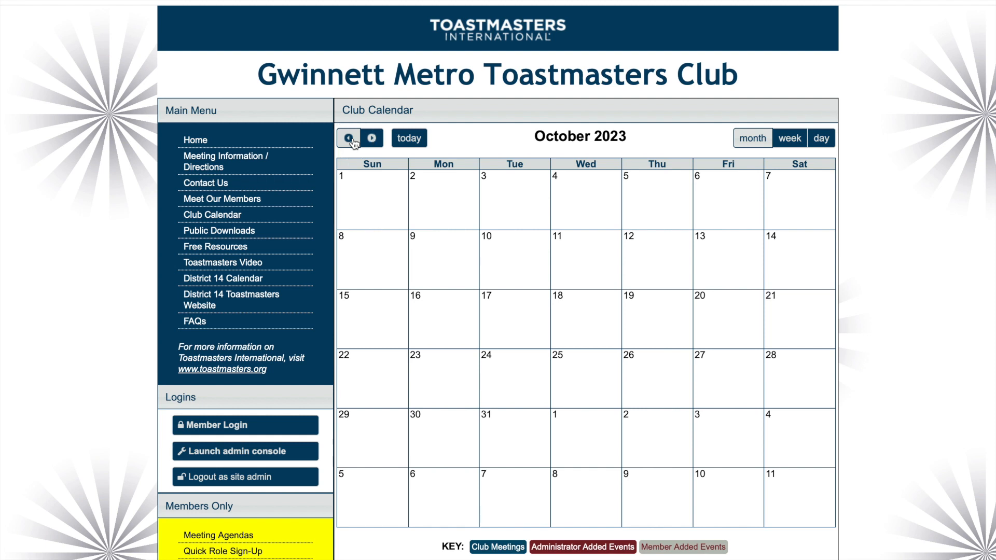
- Start a Club Calendar event on August 27, 2023, named "Division A TLI Training"
left_click(349, 139)
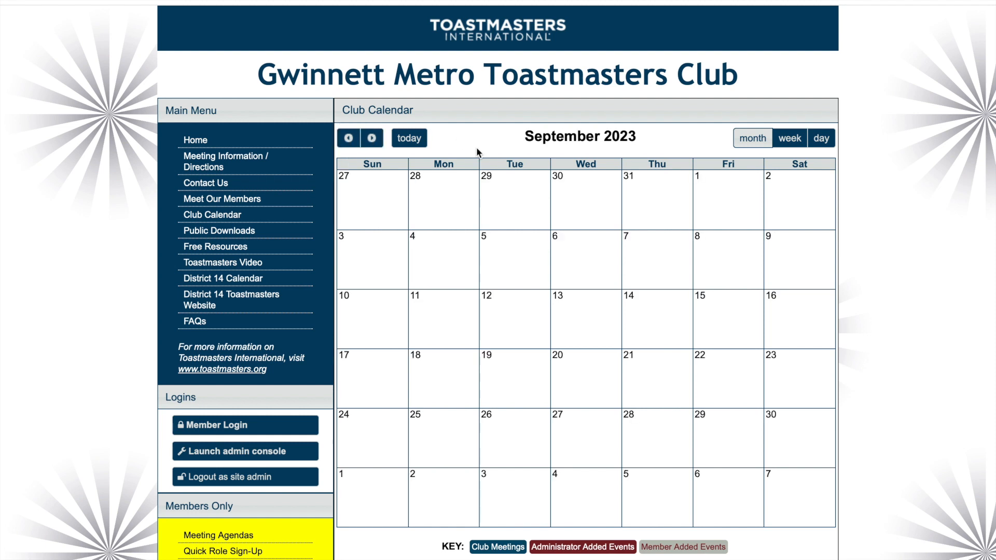
left_click(348, 139)
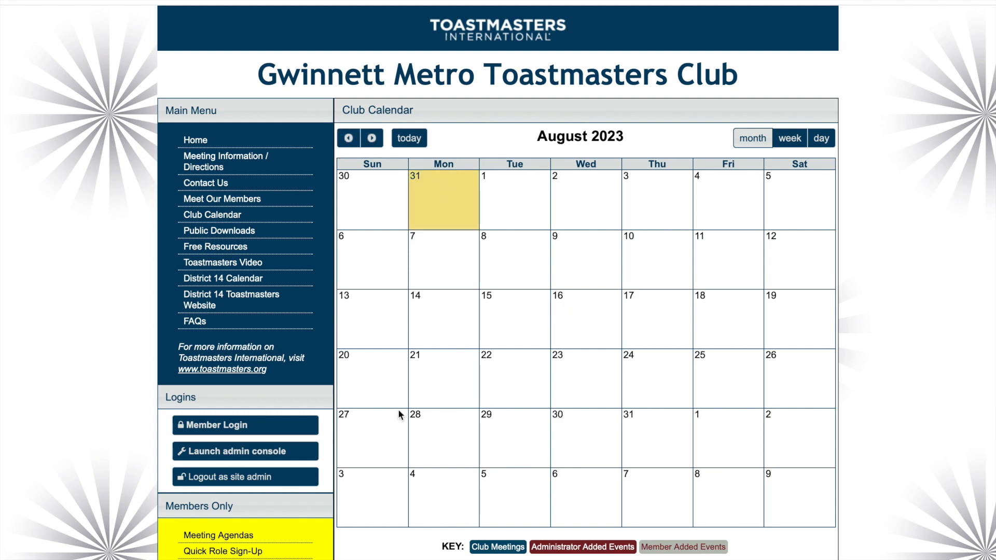
left_click(368, 446)
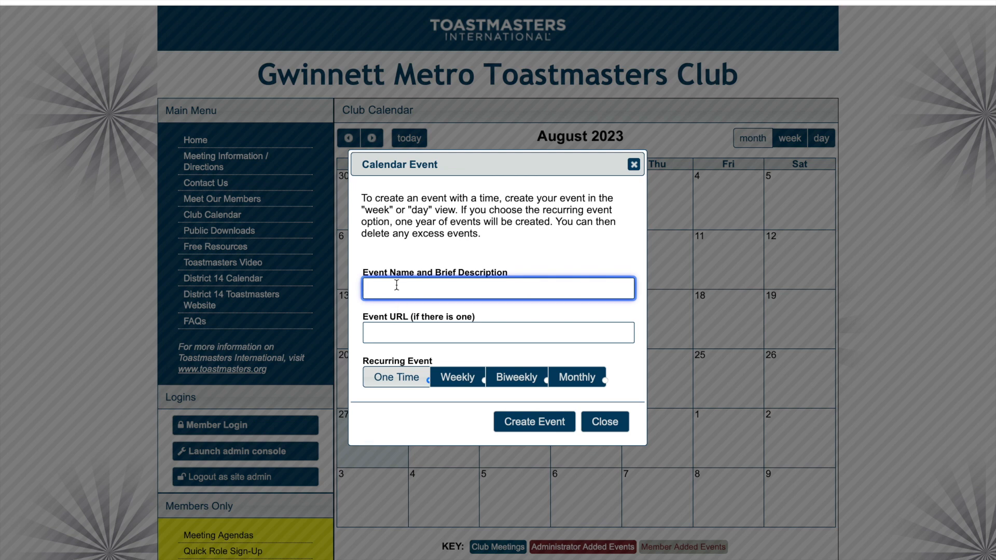
type("Division ")
type("A TLI T")
type("ri")
type("aining")
- Paste the Zoom registration link as the training event's URL and create it as a one-time event
left_click(411, 328)
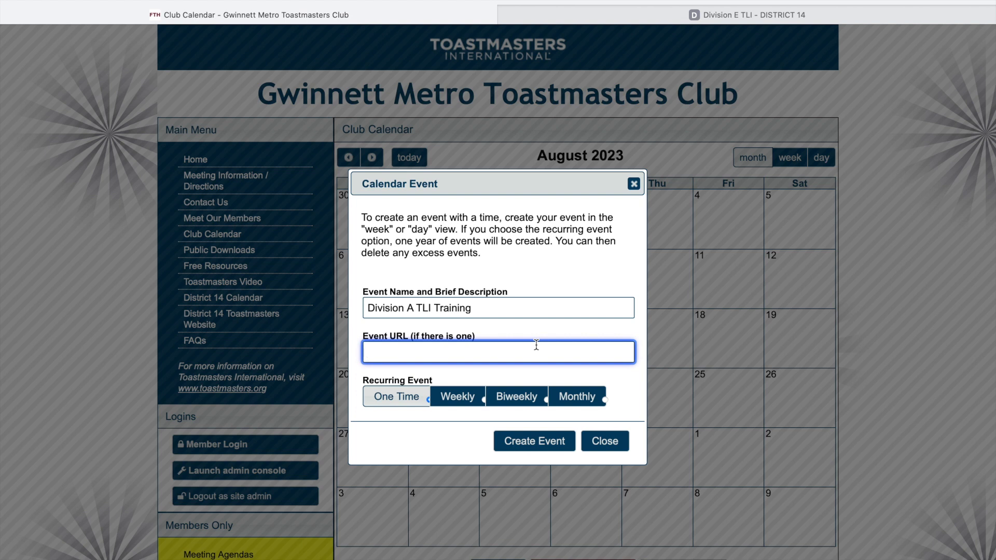
key("ctrl+v")
left_click(573, 326)
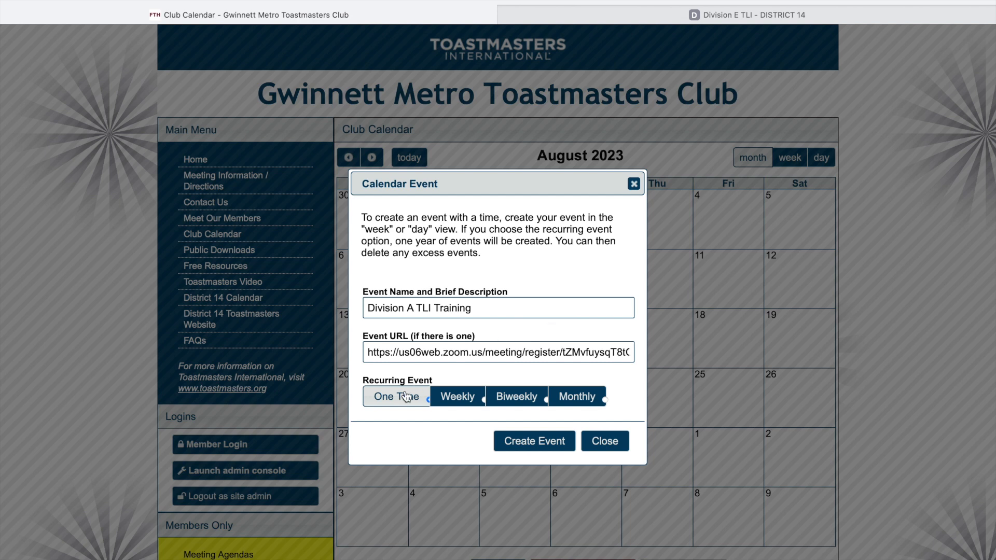
left_click(508, 440)
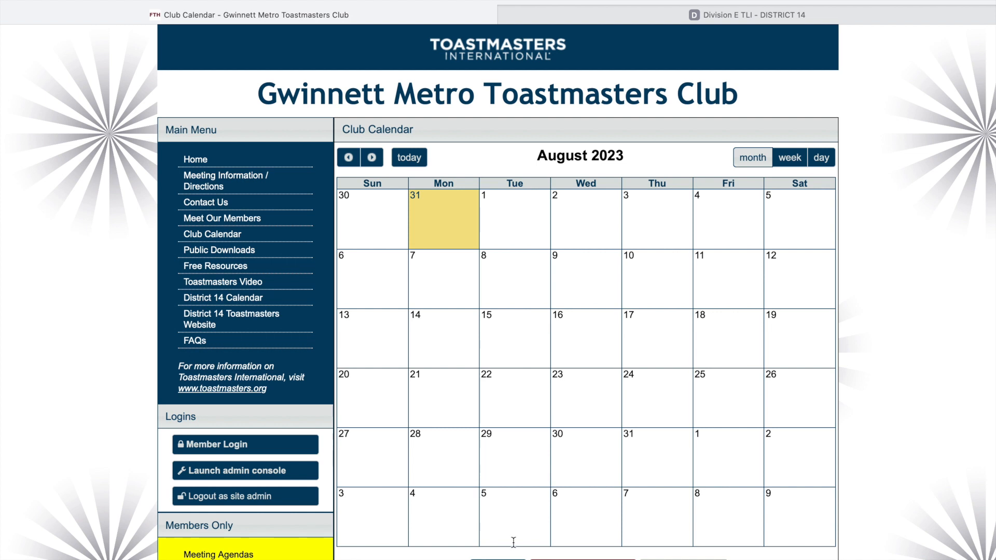
- Create a one-time August 10, 2023 calendar event named "Gwinnett Metro Toastmasters Club Meeting"
left_click(646, 292)
type("G")
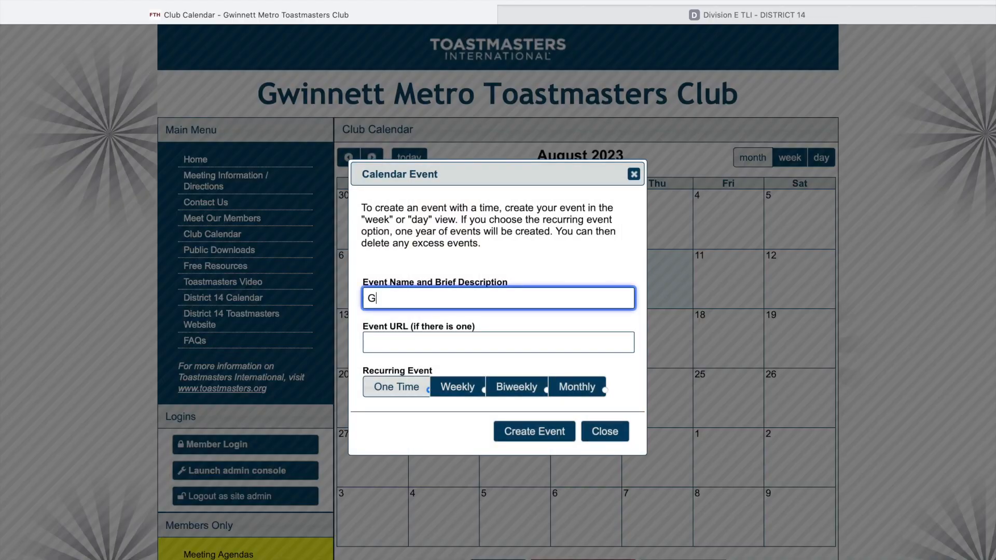
type("winnett Metro Toastmasters Club Meeting")
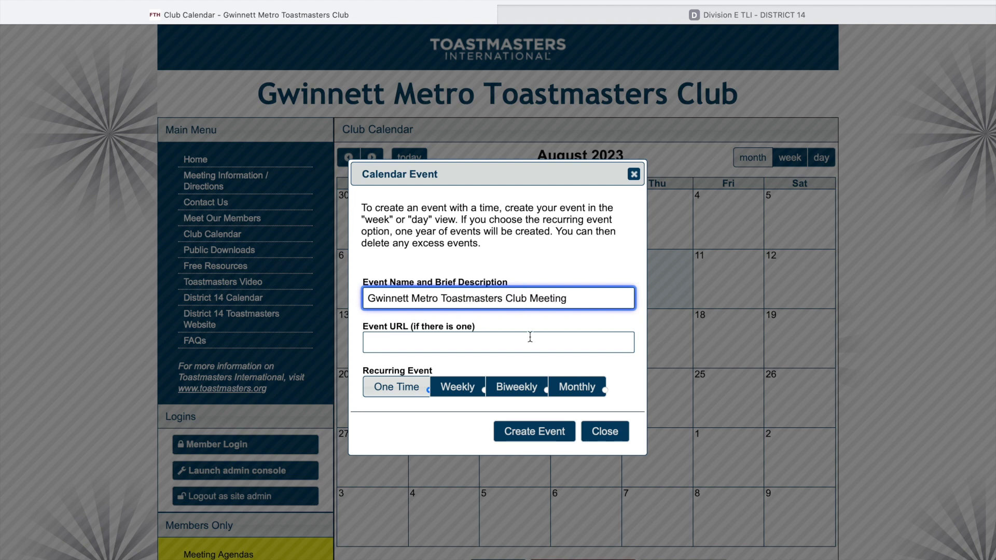
left_click(476, 357)
left_click(528, 435)
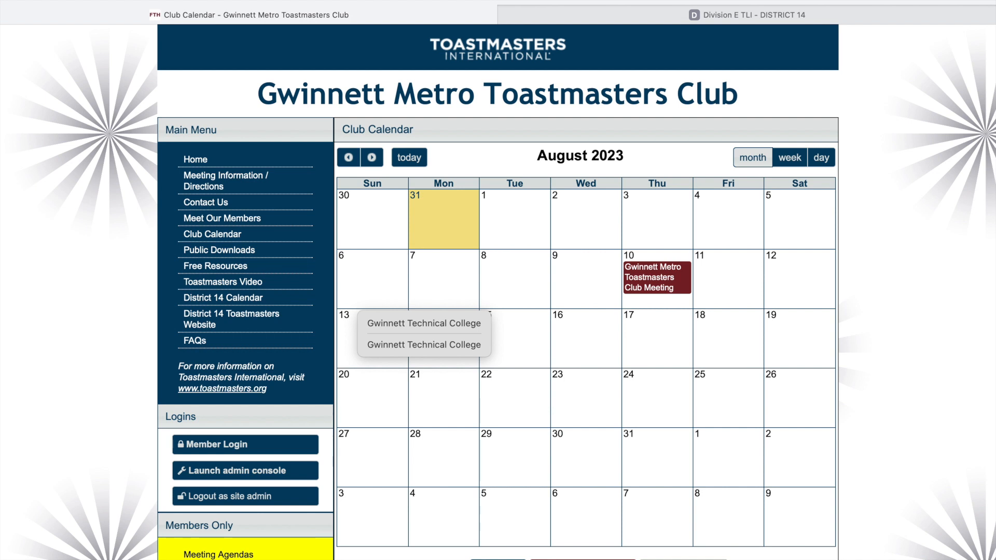
- Start a new meeting agenda dated August 10, 2023, with a 6pm start time
scroll(109, 410, "down", 1)
scroll(498, 280, "down", 2)
left_click(221, 507)
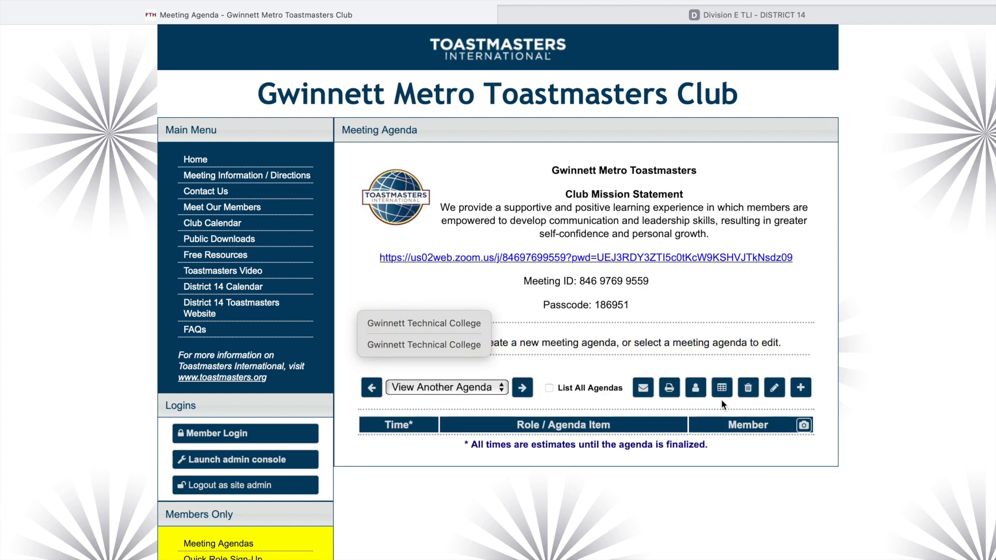
left_click(802, 390)
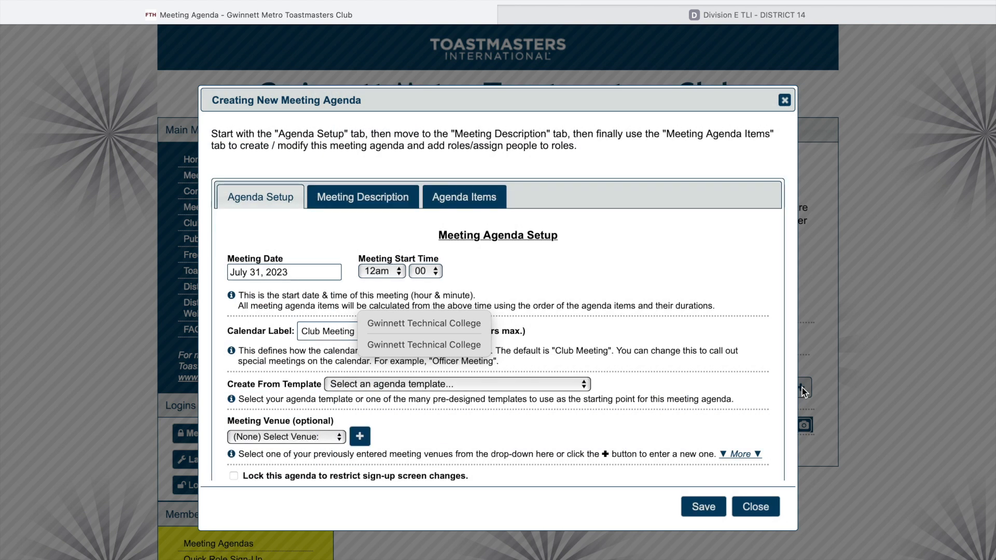
left_click(278, 272)
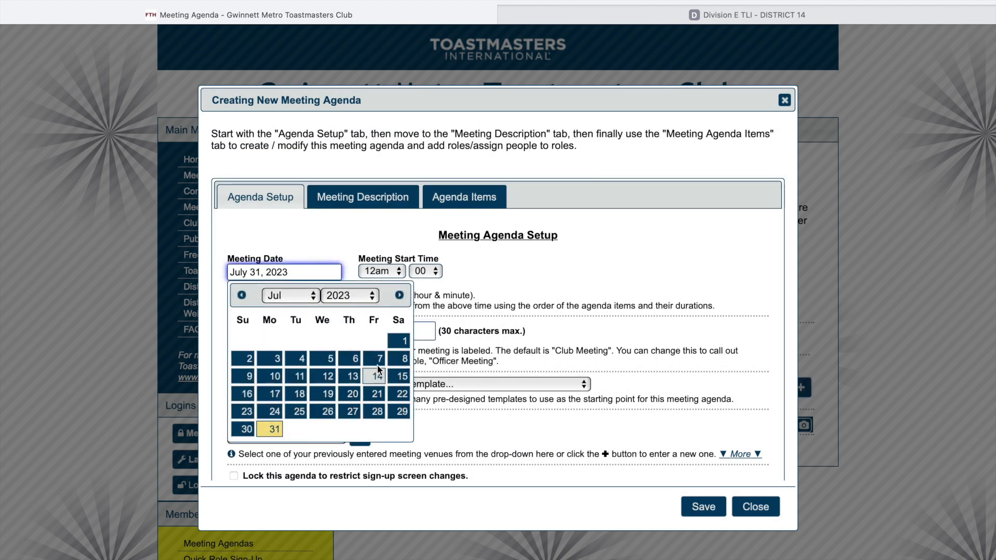
left_click(399, 299)
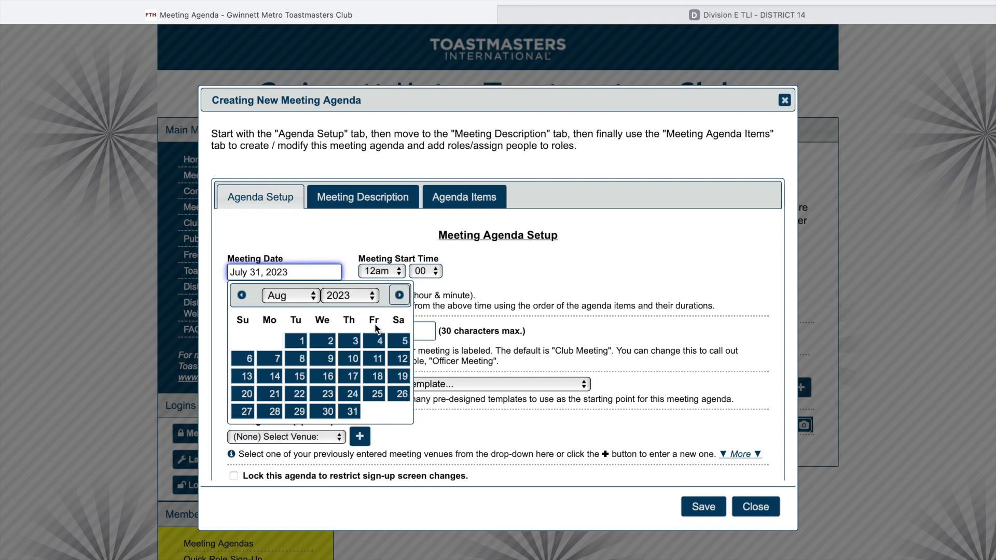
left_click(356, 360)
left_click(399, 271)
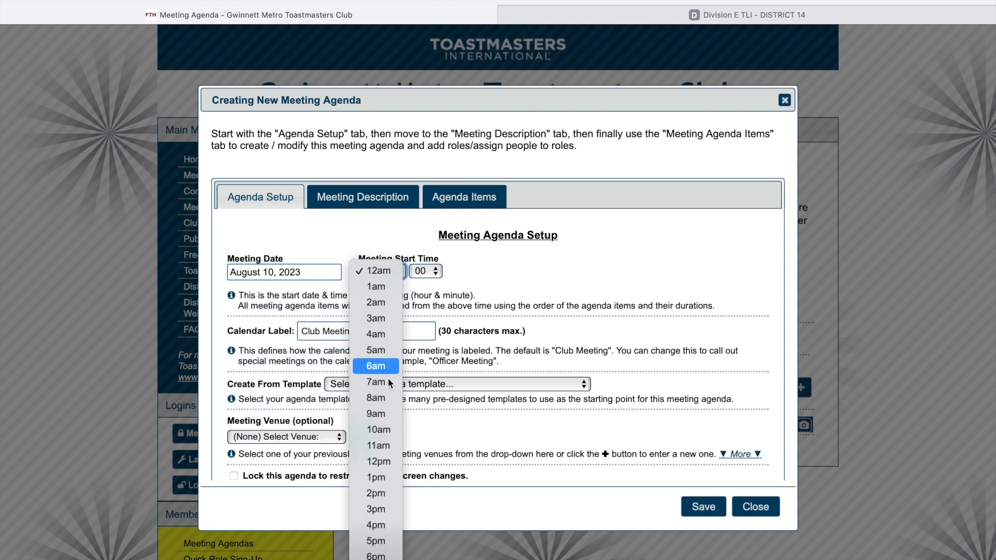
left_click(377, 549)
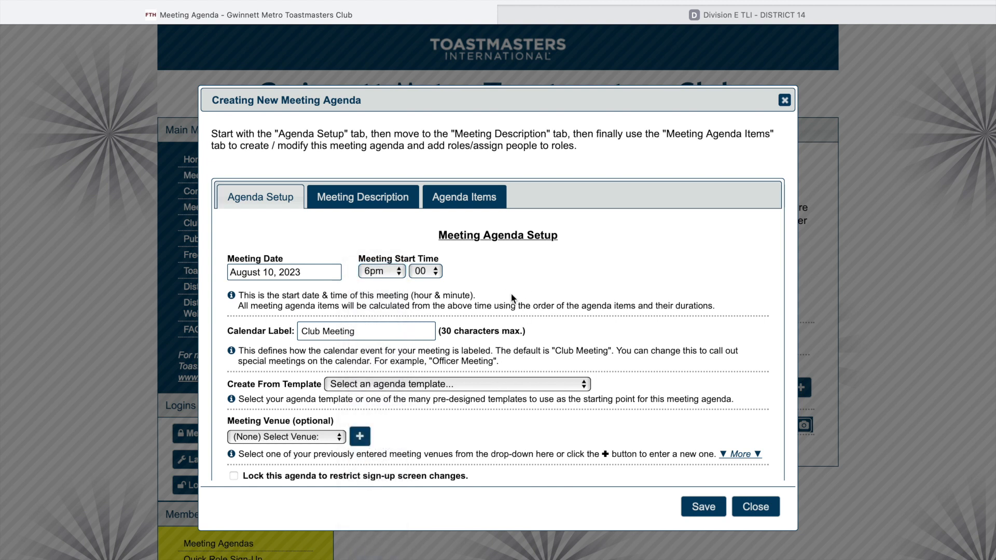
- Base the agenda on "Template 1: Agenda for Club Meetings", accept its default start time, save it and close the form
left_click(443, 385)
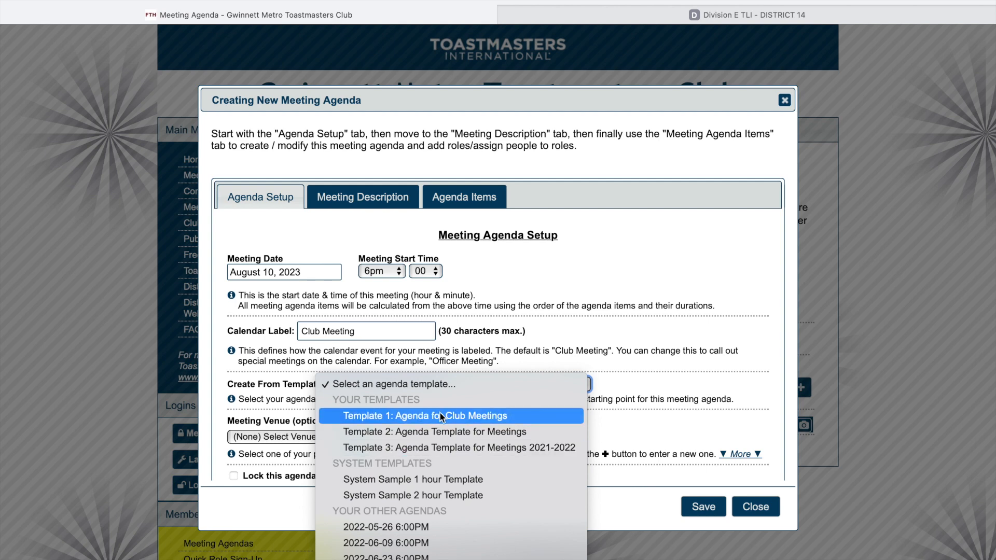
left_click(440, 413)
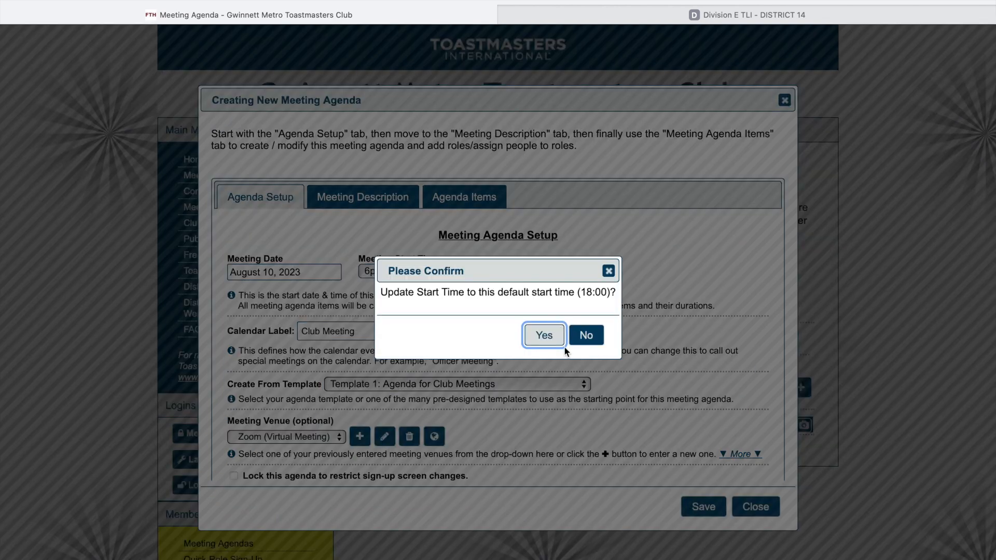
left_click(550, 340)
left_click(706, 513)
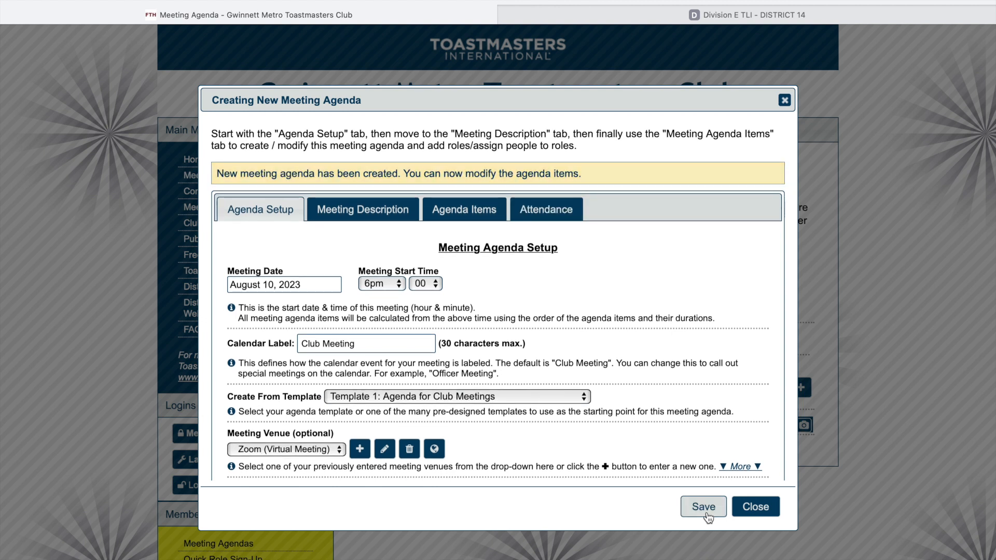
left_click(755, 507)
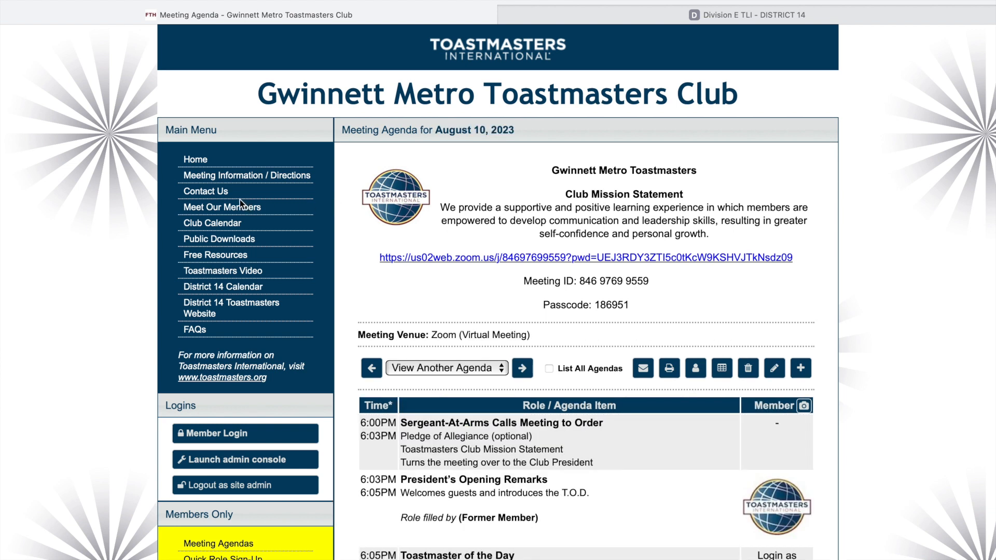
- Check the Club Calendar for August 2023 and review the blank event form for August 8, closing it without creating an event
left_click(232, 226)
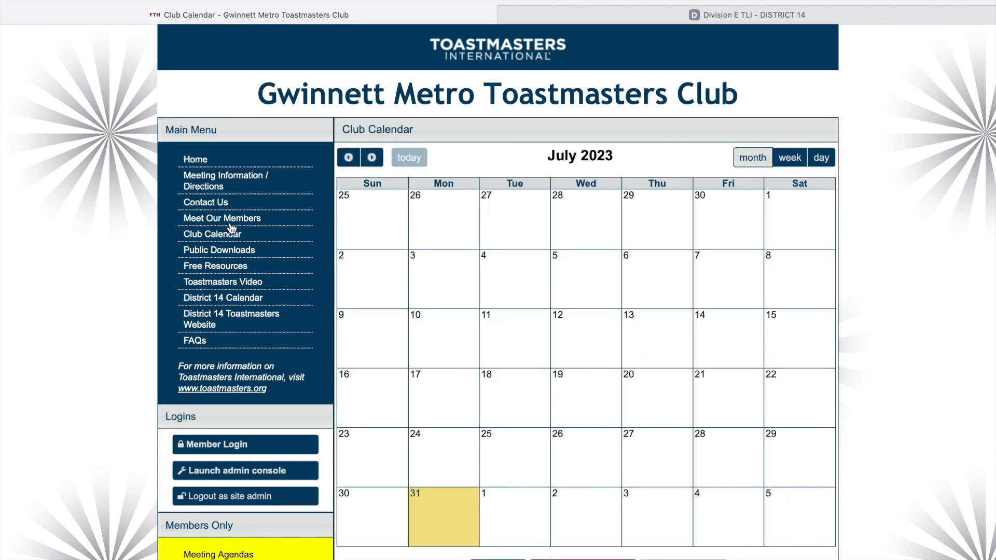
left_click(372, 157)
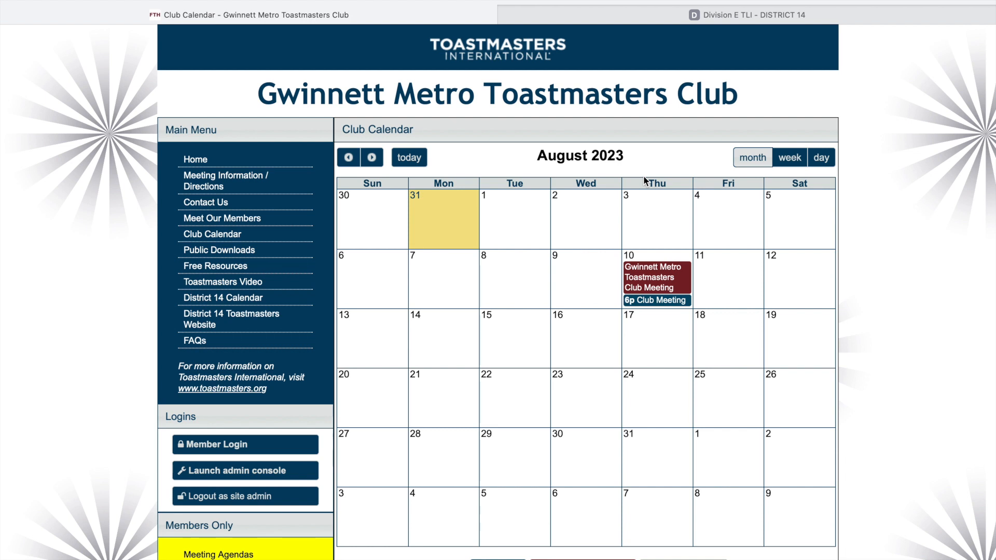
left_click(526, 267)
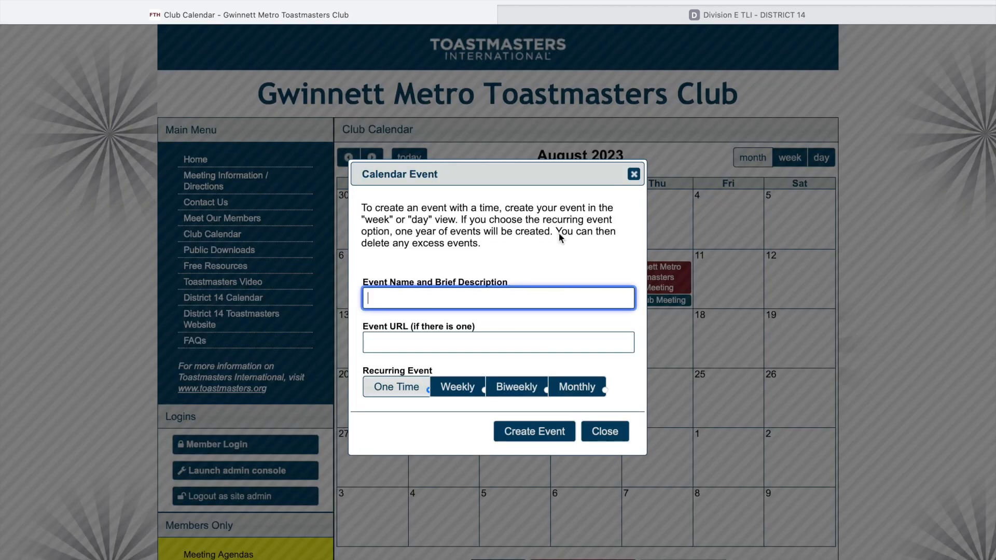
left_click(634, 175)
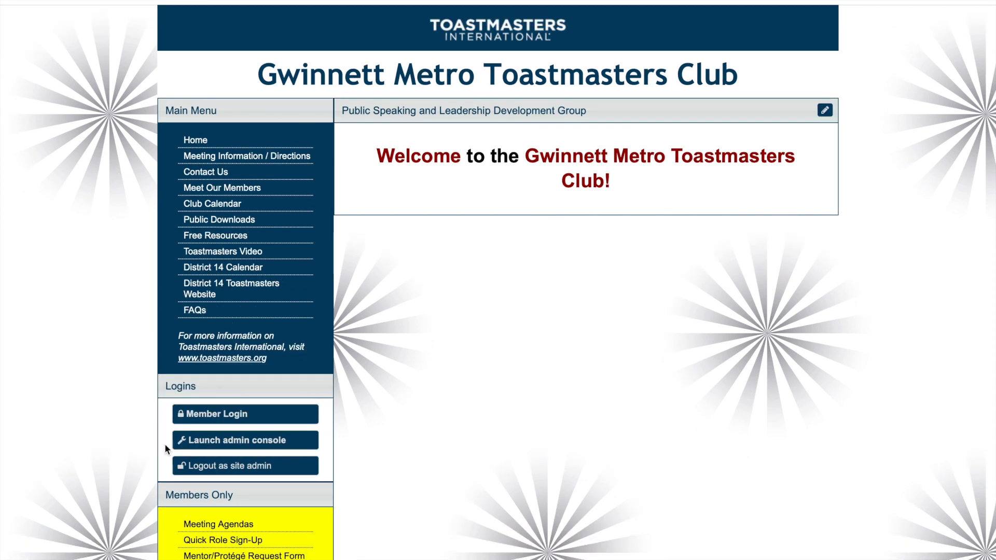
- In the website's Floater Messages settings, set the non-member message to "Welcome to the Gwinnett Metro Toastmasters Club!"
left_click(203, 441)
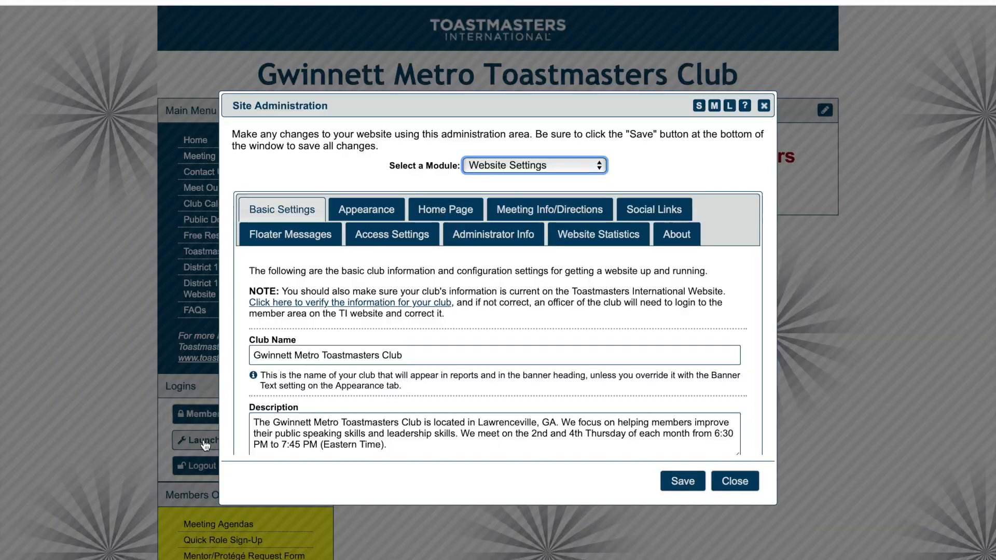
left_click(285, 239)
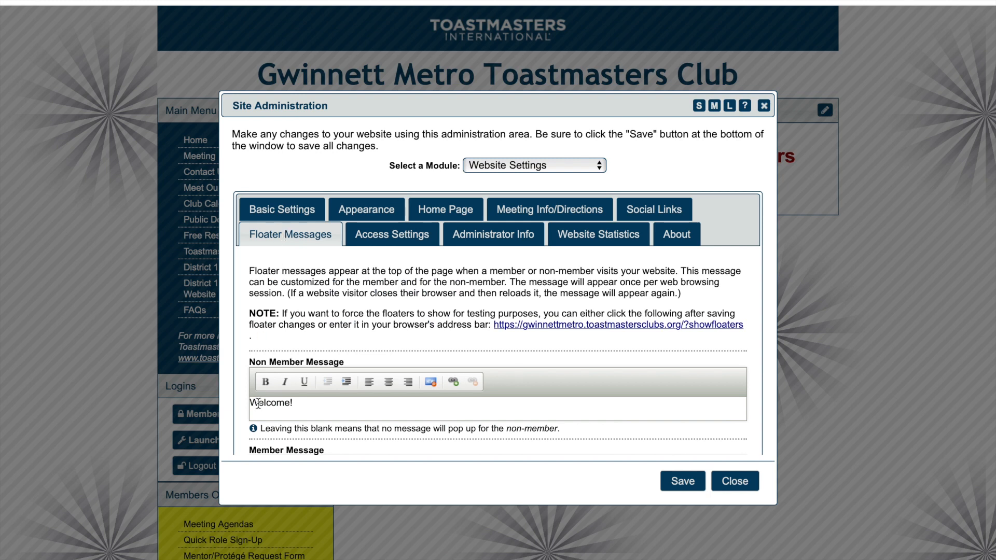
left_click_drag(245, 405, 241, 465)
left_click(242, 396)
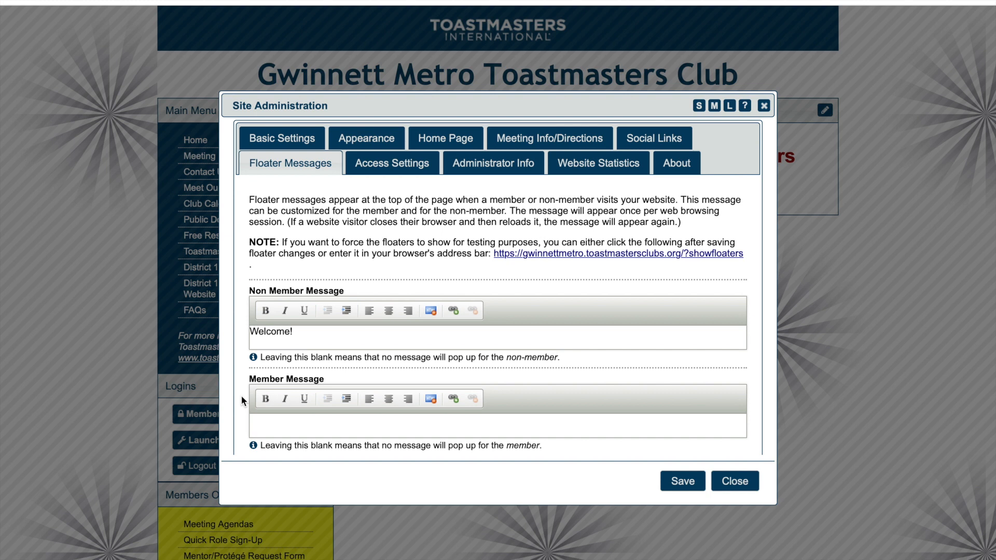
left_click(315, 340)
key("BackSpace")
type("to the Gwinnett MEt")
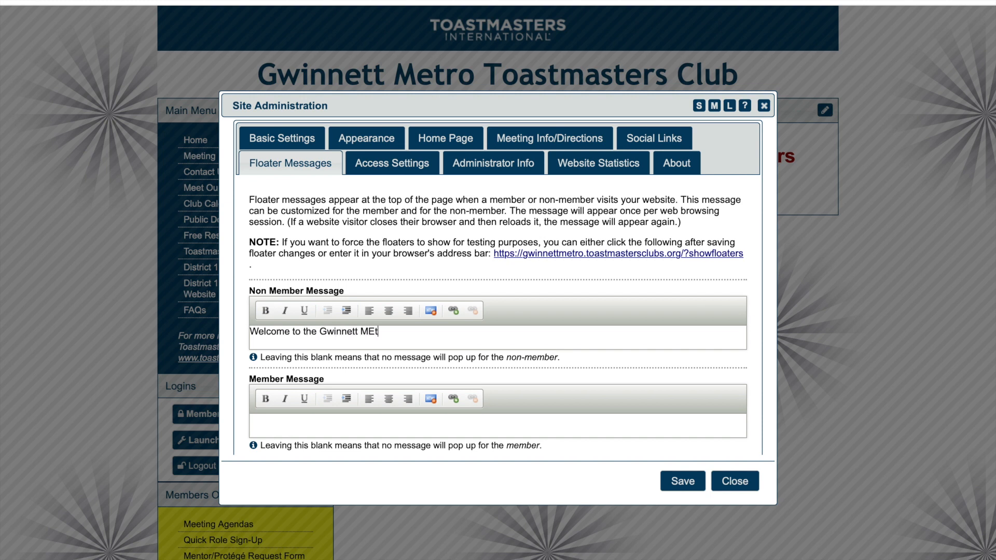
key("BackSpace")
key("BackSpace")
type("etro Toastmasters Cl")
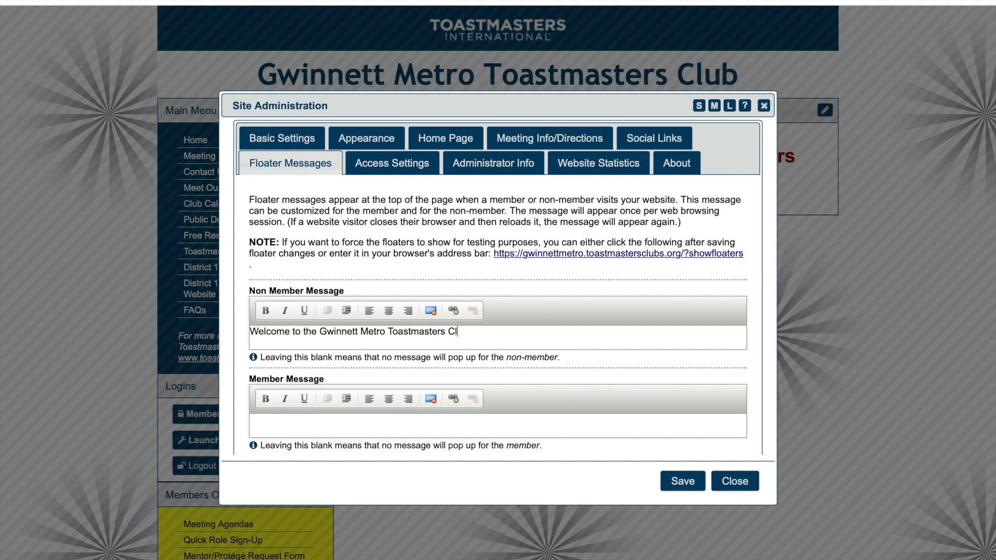
type("ub!")
- Set the member floater message to "Welcome back! We're so glad to have you a part of our club!" and save the settings
left_click(271, 430)
type("Welcome back! We're s")
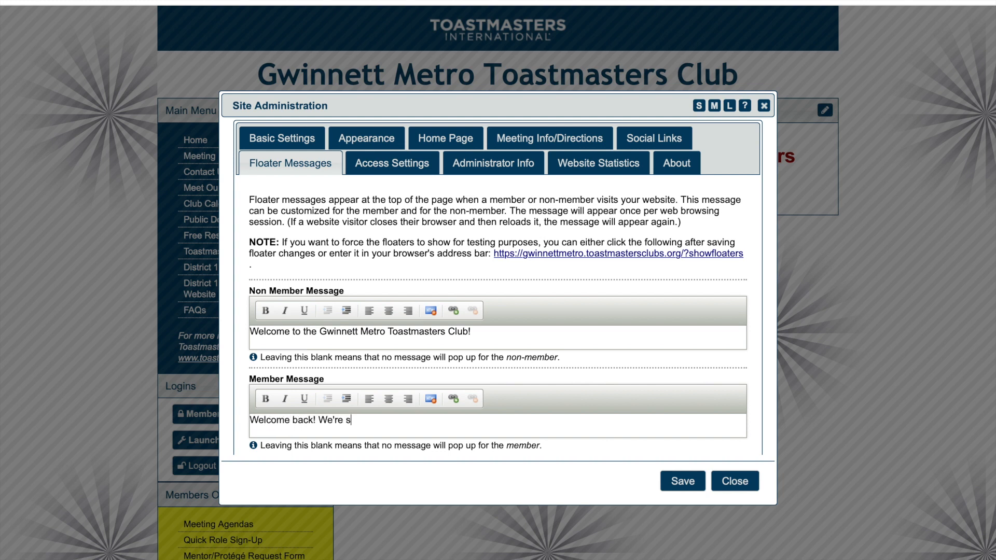
type("o glad to have you a part of ")
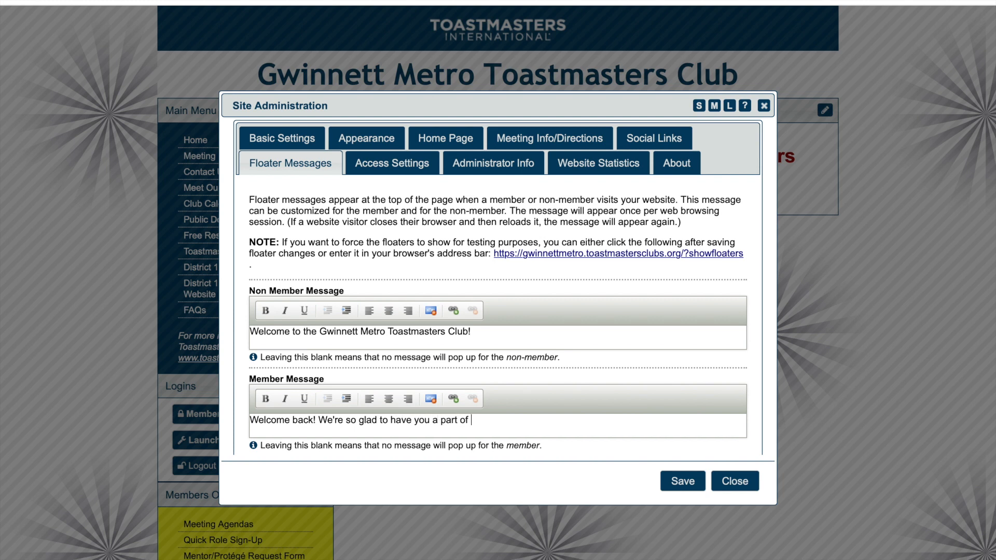
type("our club!")
left_click(683, 482)
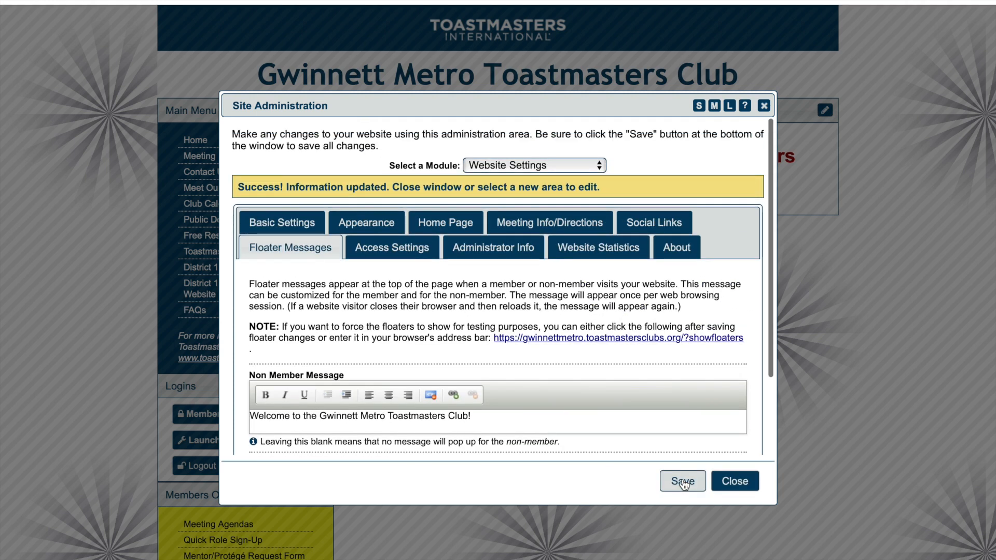
mouse_move(188, 2)
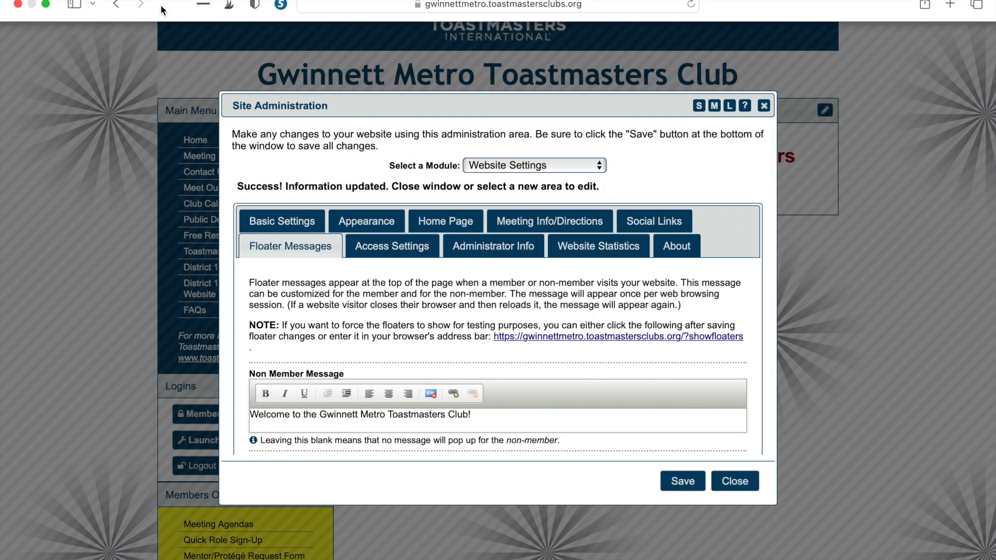
left_click(45, 4)
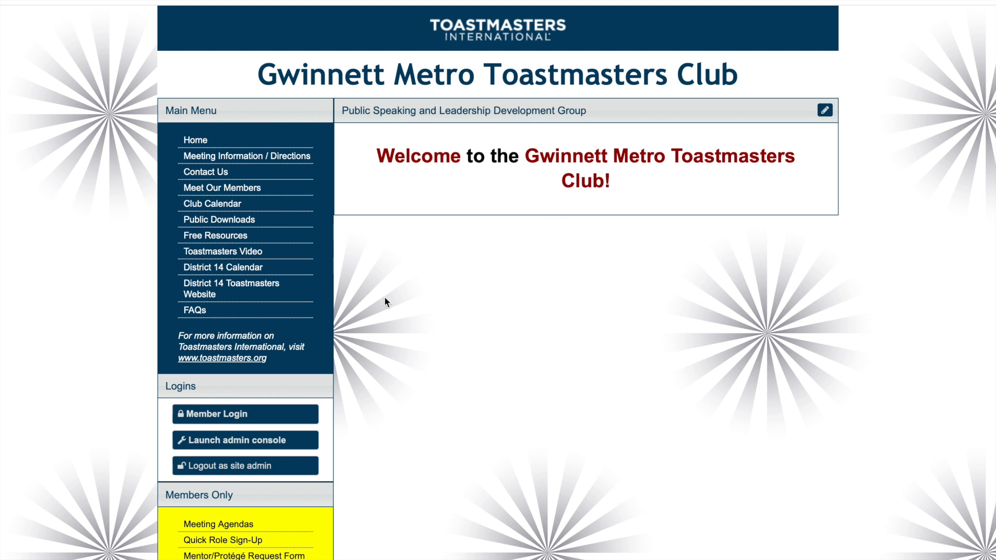
- View the public Meet Our Members page and start the member login
left_click(248, 193)
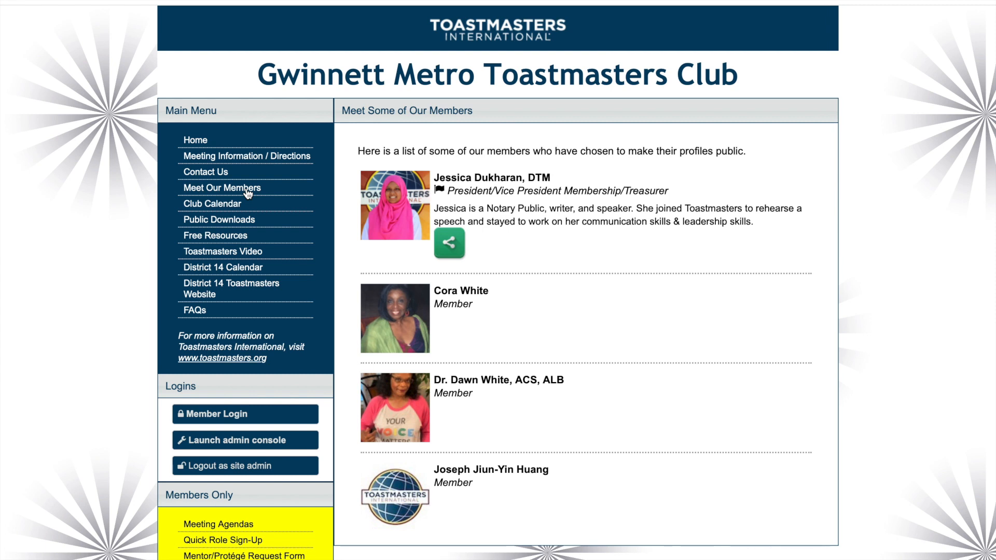
left_click(234, 417)
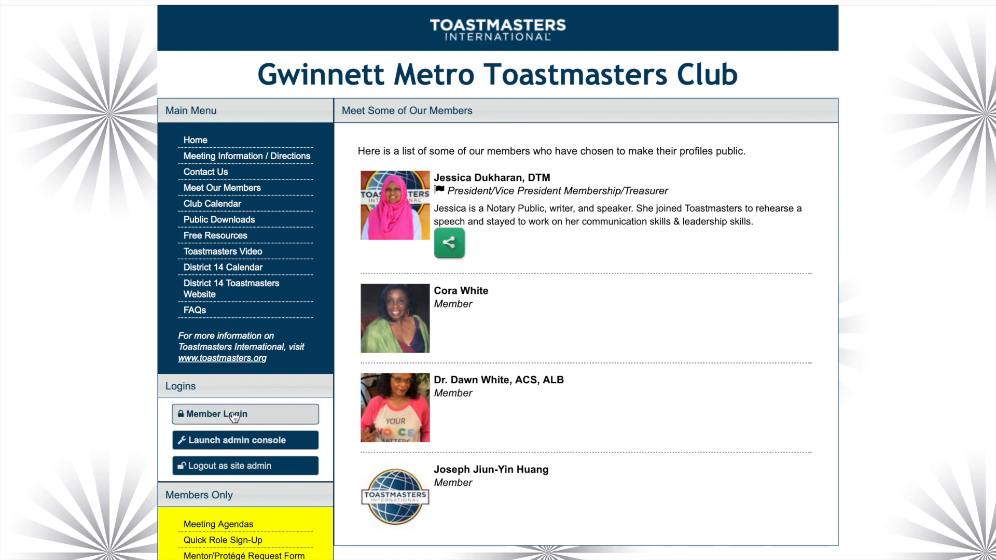